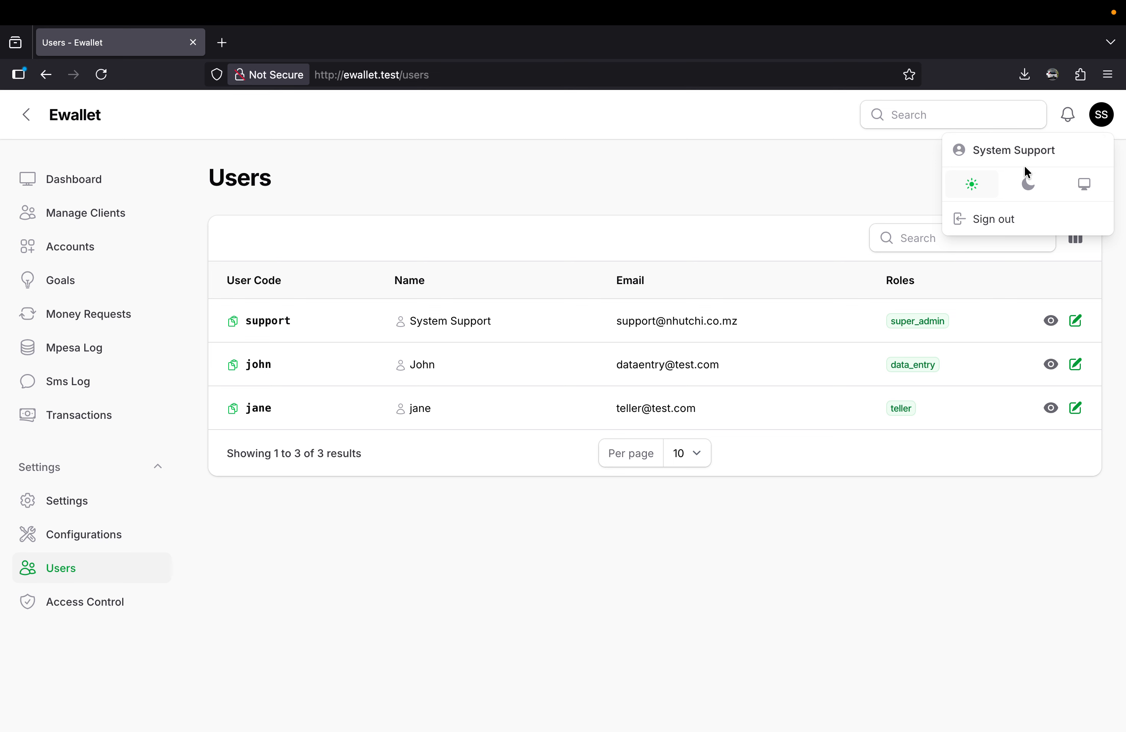
Start a new role in Access Control and name it data_entry_2.
{"action": "left_click", "coordinate": [796, 162]}
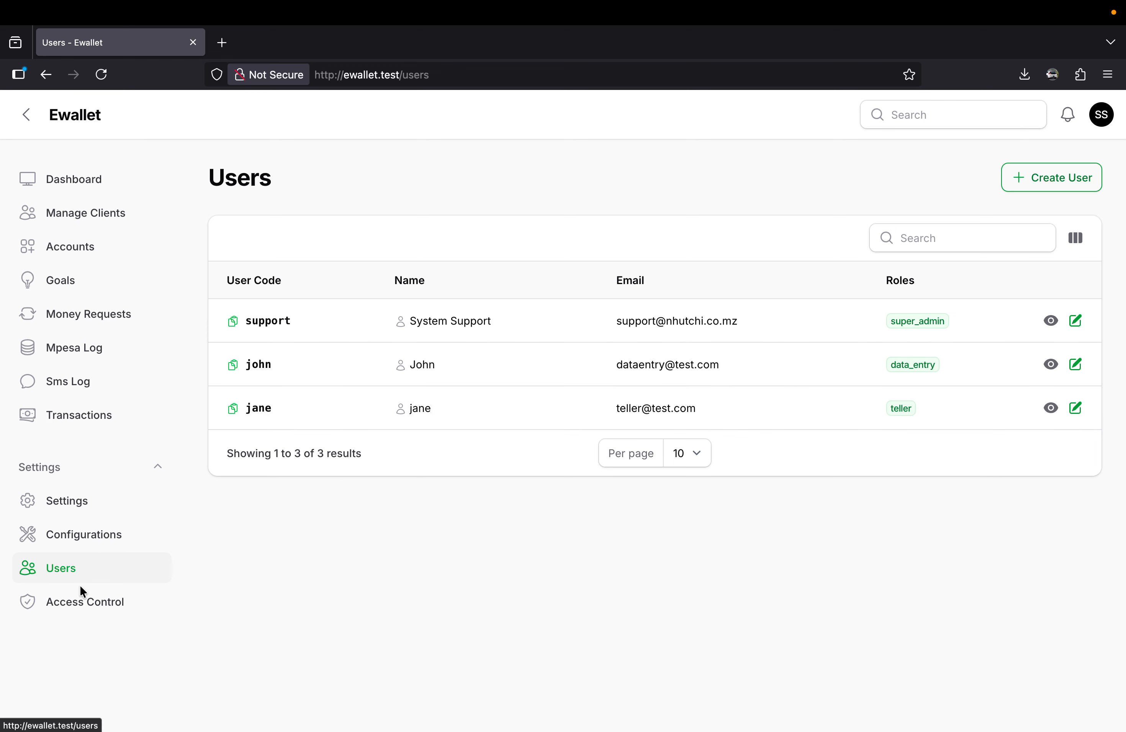
{"action": "left_click", "coordinate": [82, 612]}
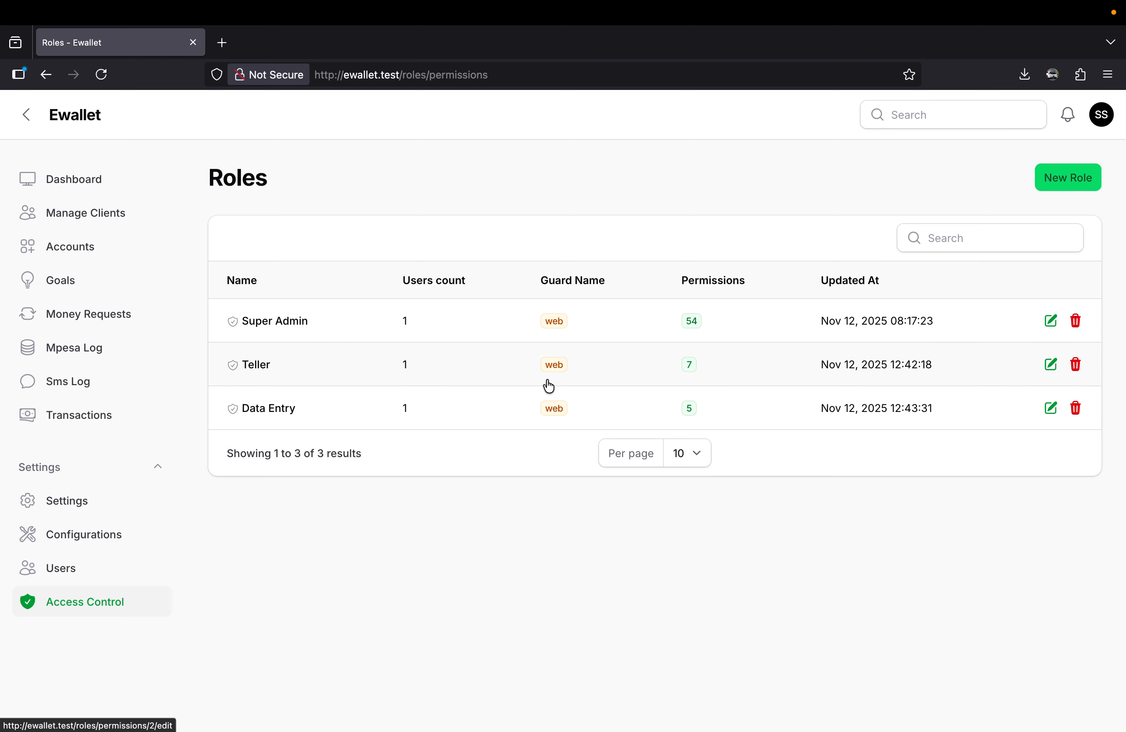
{"action": "left_click", "coordinate": [1074, 184]}
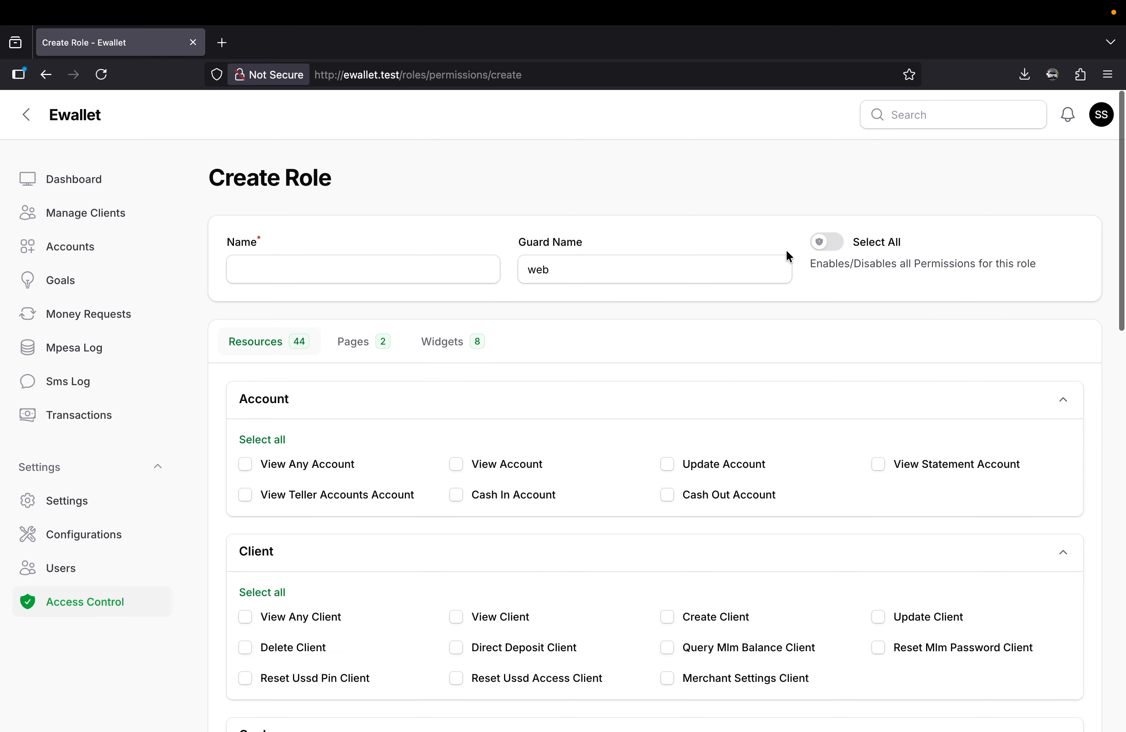
{"action": "left_click", "coordinate": [374, 259]}
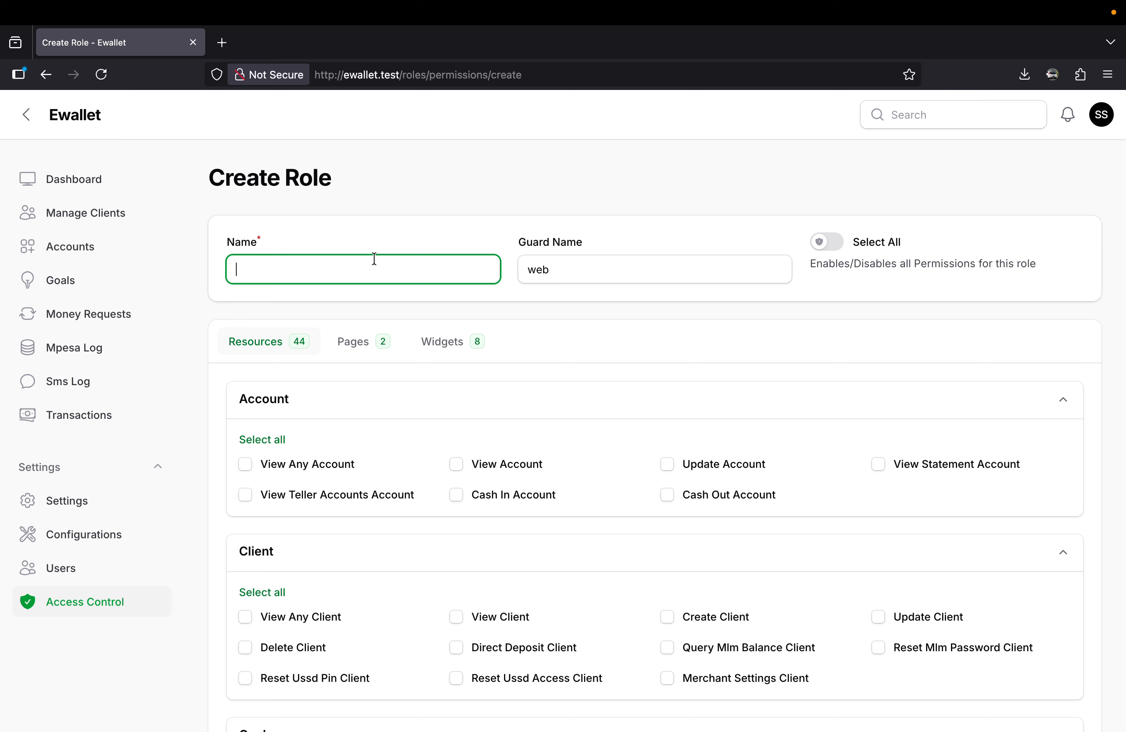
{"action": "type", "text": "da"}
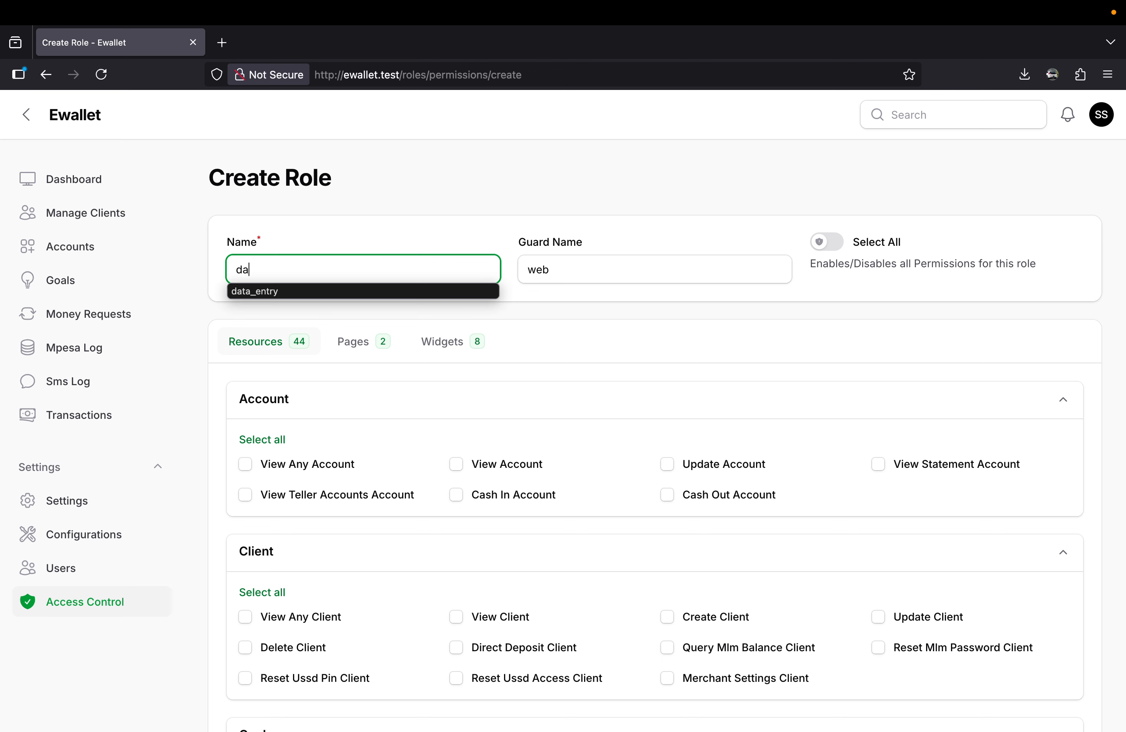
{"action": "key", "text": "BackSpace"}
{"action": "key", "text": "BackSpace"}
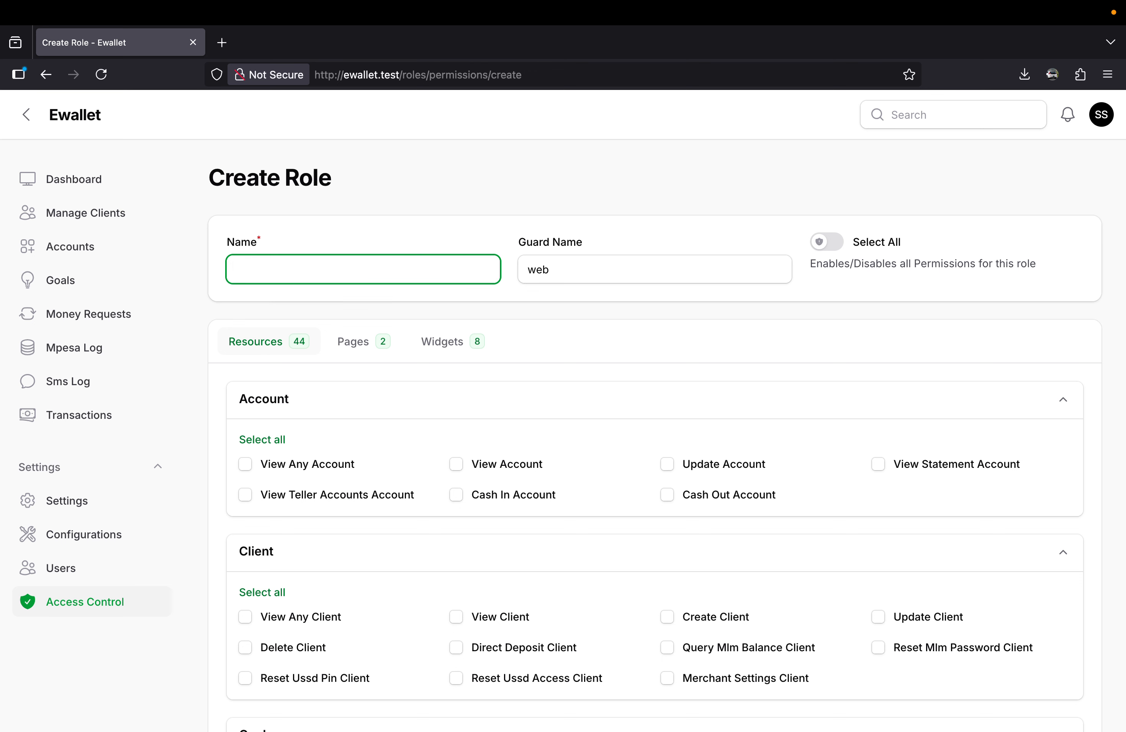
{"action": "type", "text": "da"}
{"action": "left_click", "coordinate": [320, 292]}
{"action": "type", "text": "_2"}
Grant the new role the View Any Client, View Client, Create Client and Update Client permissions.
{"action": "scroll", "coordinate": [508, 449], "scroll_direction": "down", "scroll_amount": 3}
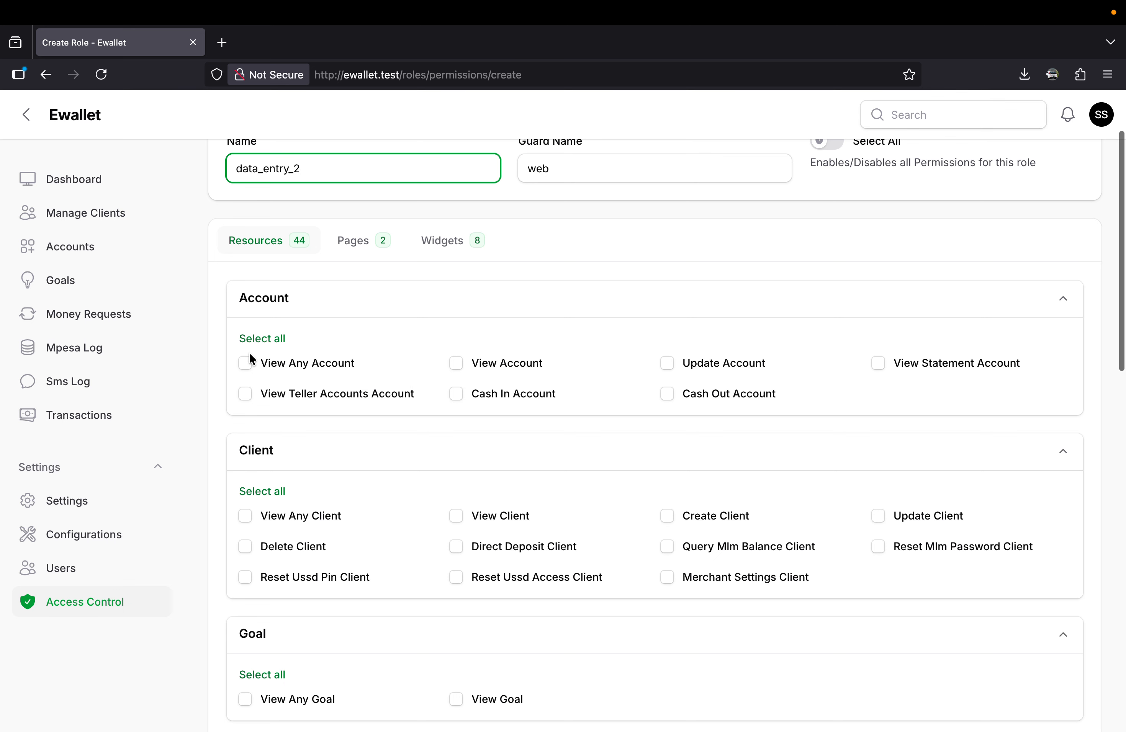
{"action": "scroll", "coordinate": [250, 354], "scroll_direction": "down", "scroll_amount": 1}
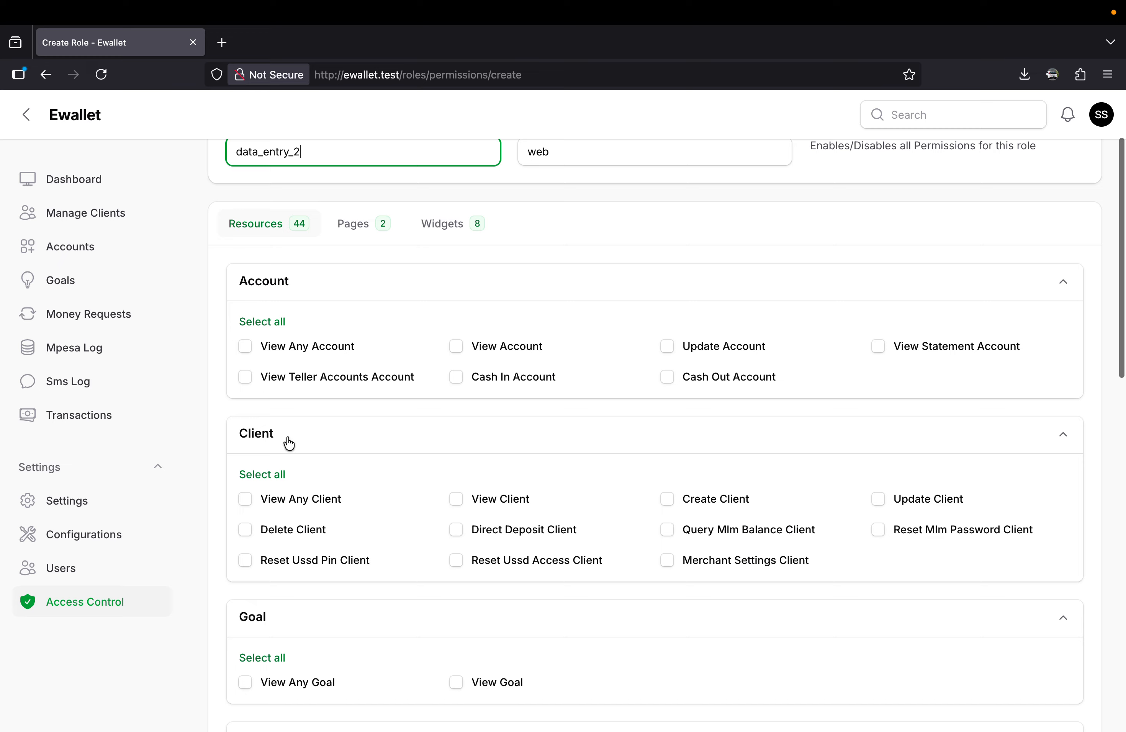
{"action": "scroll", "coordinate": [297, 462], "scroll_direction": "down", "scroll_amount": 1}
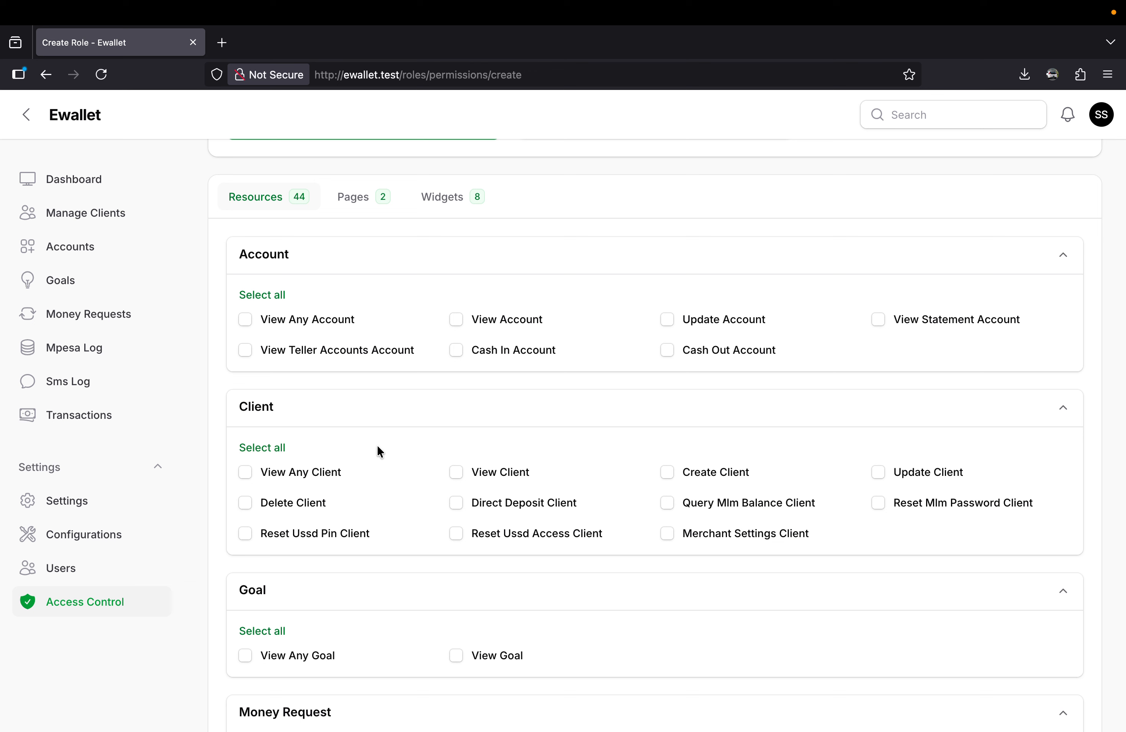
{"action": "left_click", "coordinate": [244, 472]}
{"action": "scroll", "coordinate": [301, 247], "scroll_direction": "up", "scroll_amount": 4}
{"action": "scroll", "coordinate": [284, 309], "scroll_direction": "down", "scroll_amount": 5}
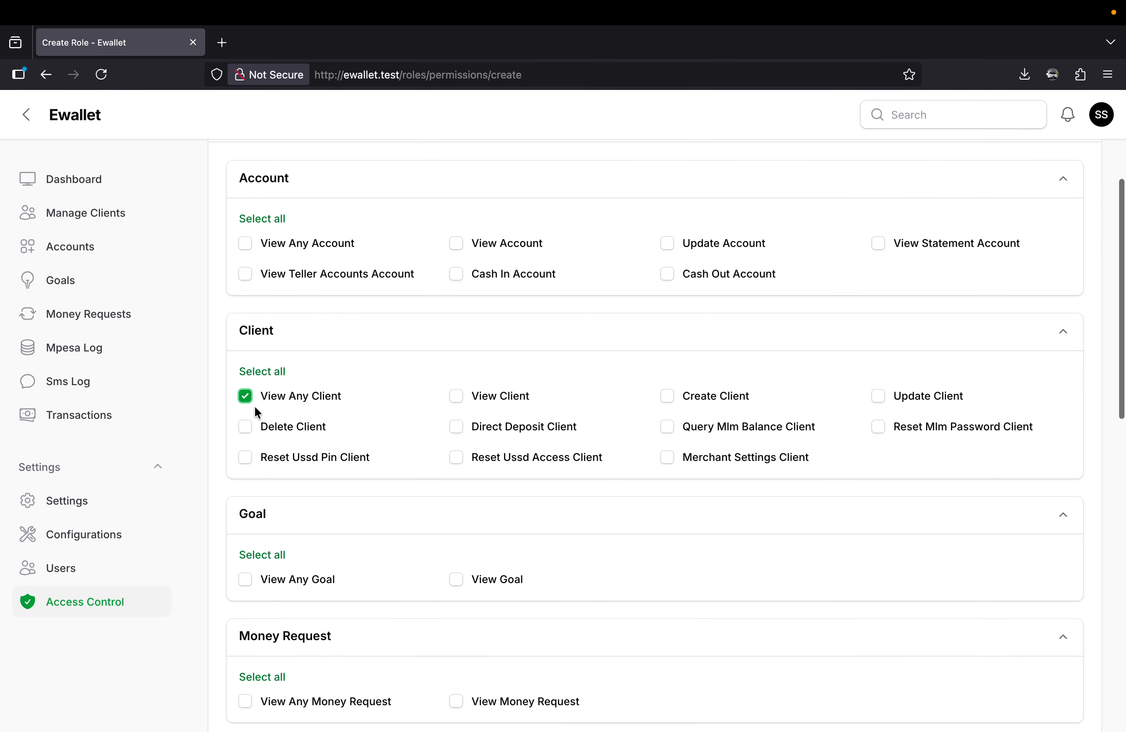
{"action": "left_click", "coordinate": [456, 398]}
{"action": "left_click", "coordinate": [673, 398]}
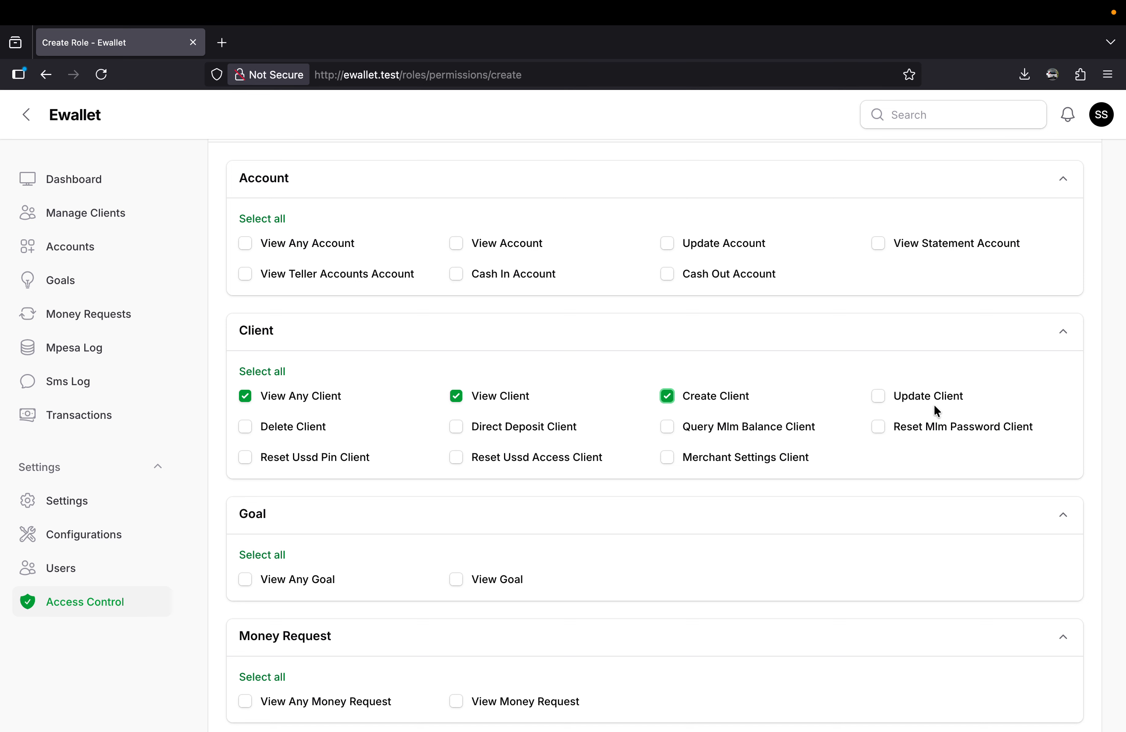
{"action": "left_click", "coordinate": [882, 396]}
Add the View Any Sms permission to the new role and create the role.
{"action": "scroll", "coordinate": [560, 599], "scroll_direction": "down", "scroll_amount": 3}
{"action": "scroll", "coordinate": [561, 602], "scroll_direction": "down", "scroll_amount": 10}
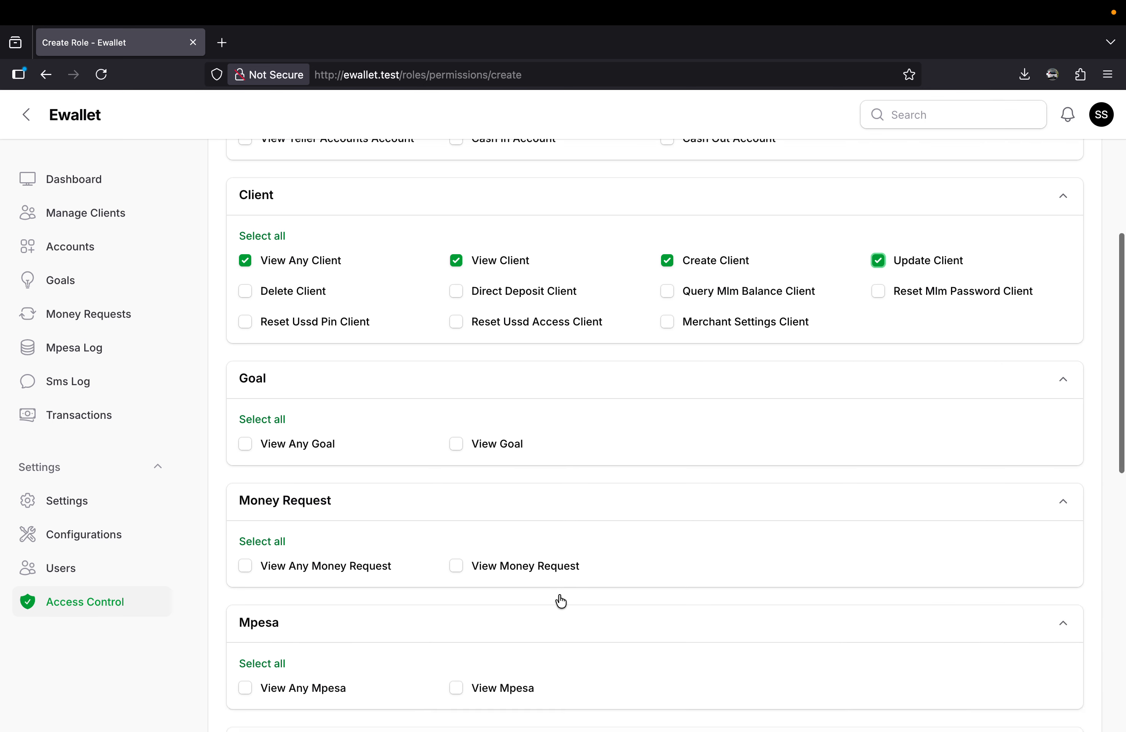
{"action": "scroll", "coordinate": [561, 600], "scroll_direction": "down", "scroll_amount": 3}
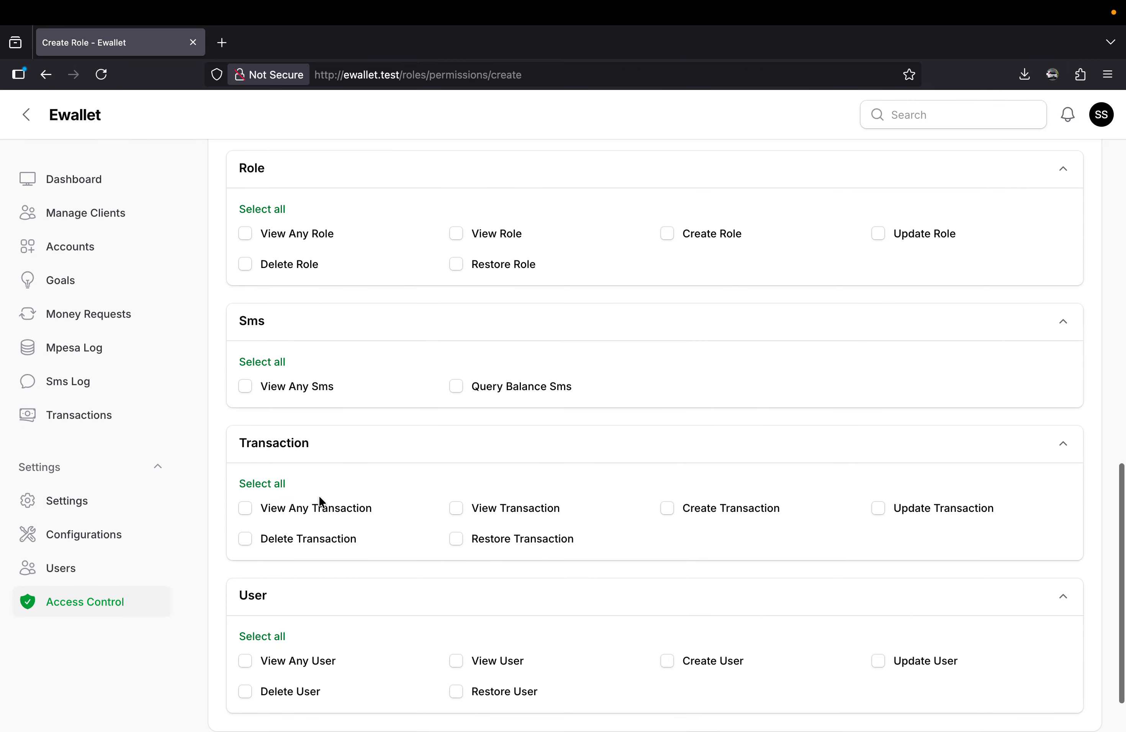
{"action": "scroll", "coordinate": [319, 496], "scroll_direction": "down", "scroll_amount": 2}
{"action": "scroll", "coordinate": [319, 496], "scroll_direction": "up", "scroll_amount": 2}
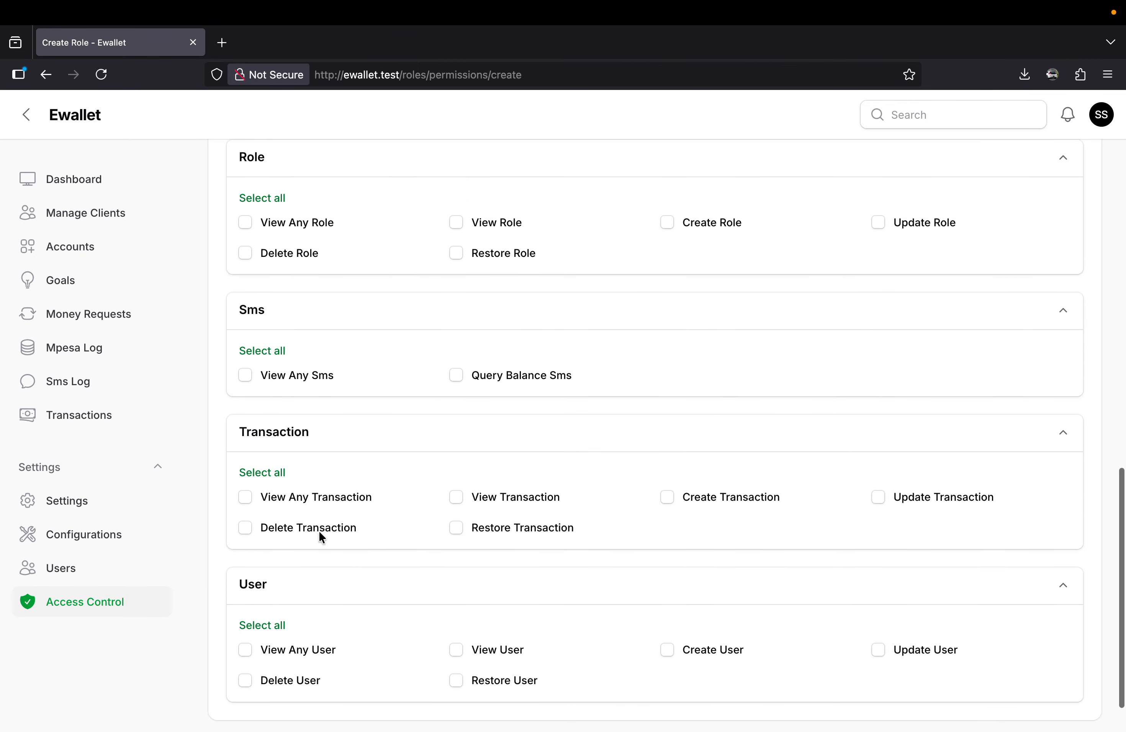
{"action": "scroll", "coordinate": [319, 536], "scroll_direction": "up", "scroll_amount": 4}
{"action": "scroll", "coordinate": [305, 540], "scroll_direction": "down", "scroll_amount": 1}
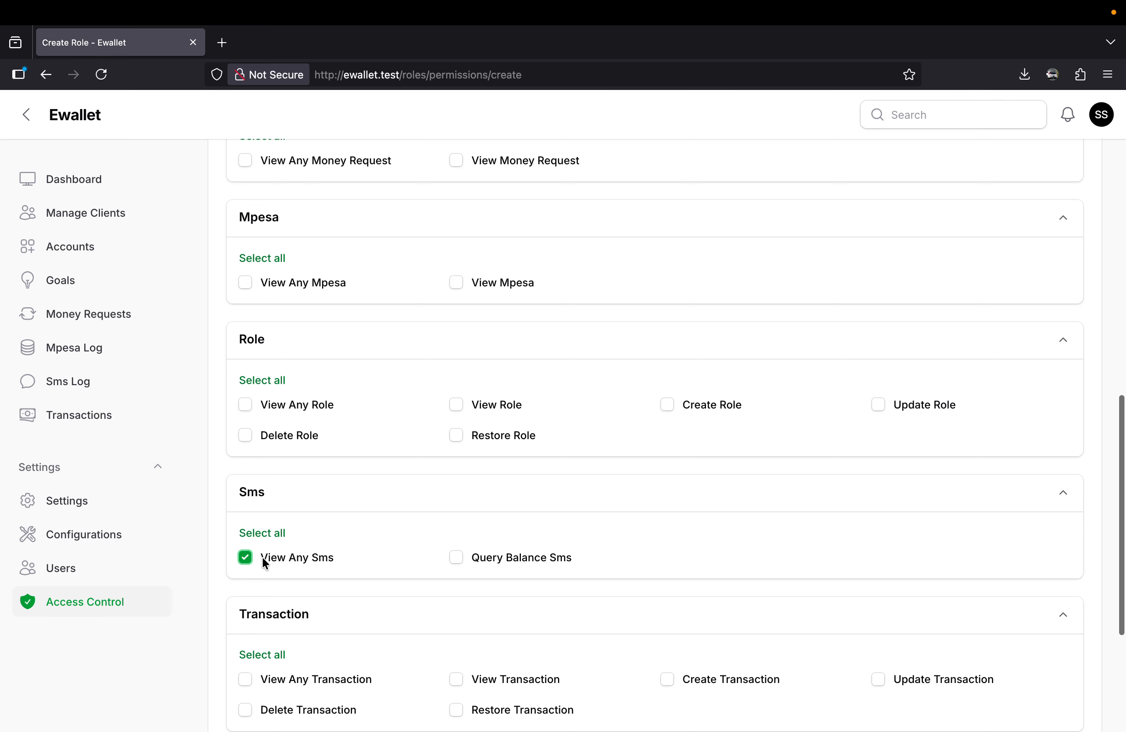
{"action": "scroll", "coordinate": [351, 576], "scroll_direction": "down", "scroll_amount": 5}
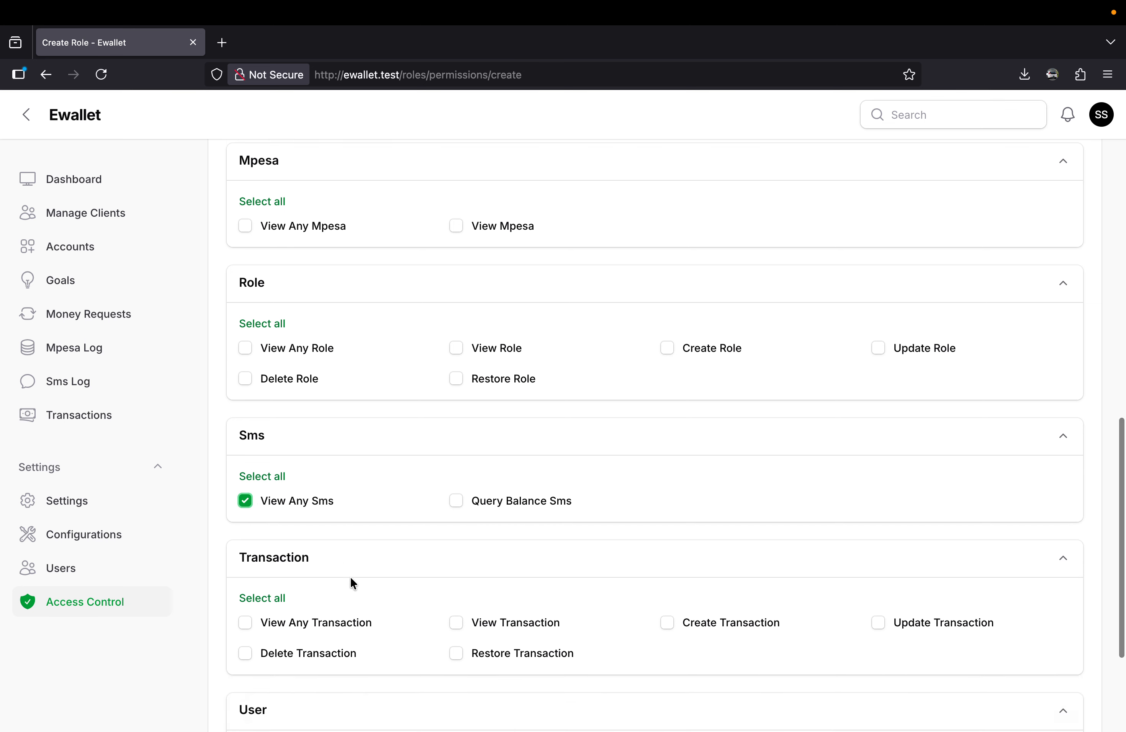
{"action": "left_click", "coordinate": [258, 695]}
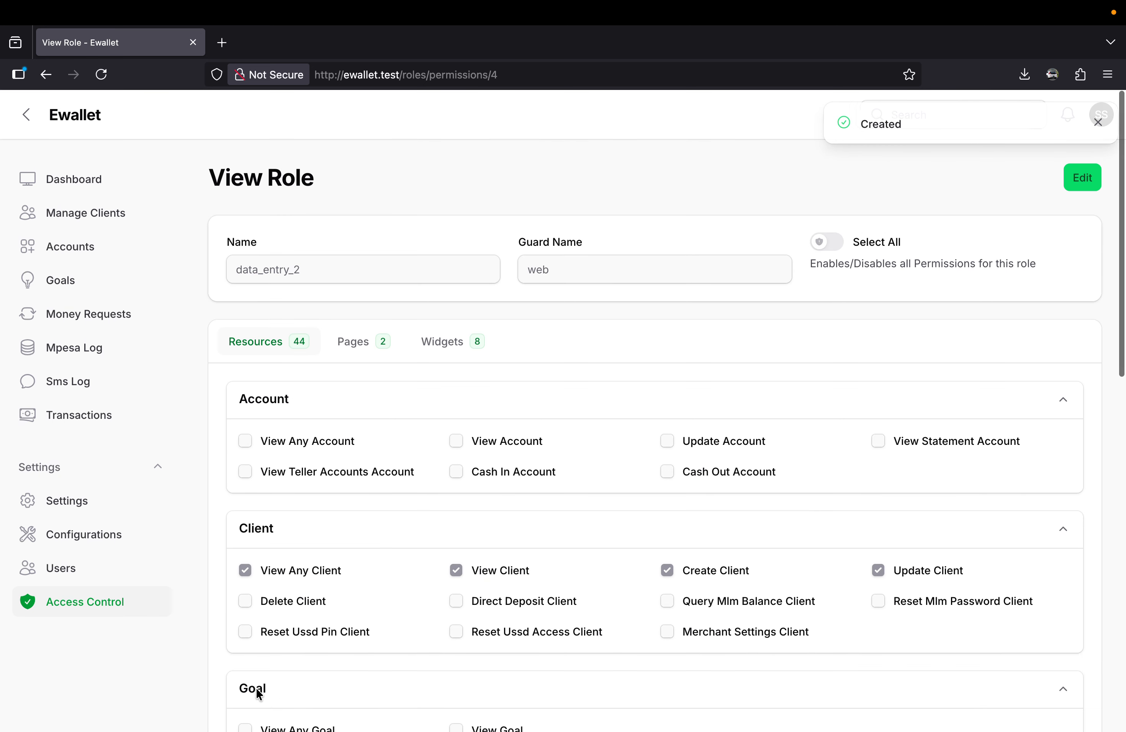
Open the Data Entry 2 role from the roles list and review its Client and Sms permissions.
{"action": "left_click", "coordinate": [82, 600]}
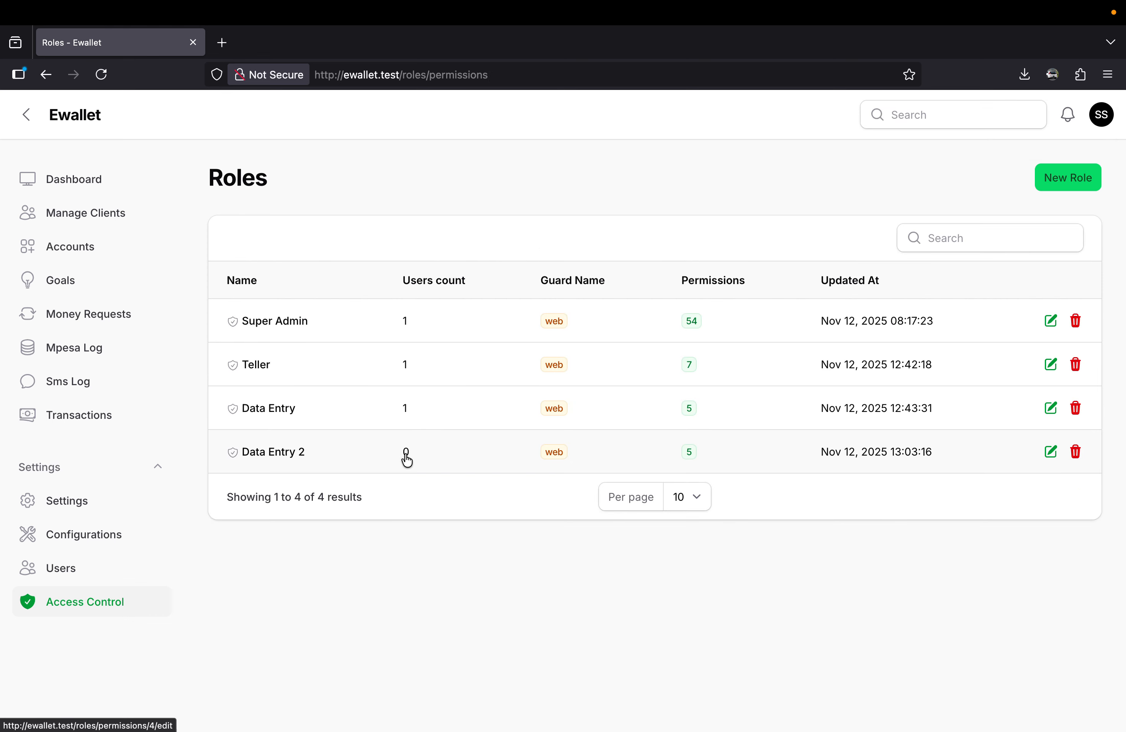
{"action": "left_click", "coordinate": [721, 457]}
{"action": "scroll", "coordinate": [524, 518], "scroll_direction": "down", "scroll_amount": 2}
{"action": "scroll", "coordinate": [527, 524], "scroll_direction": "down", "scroll_amount": 10}
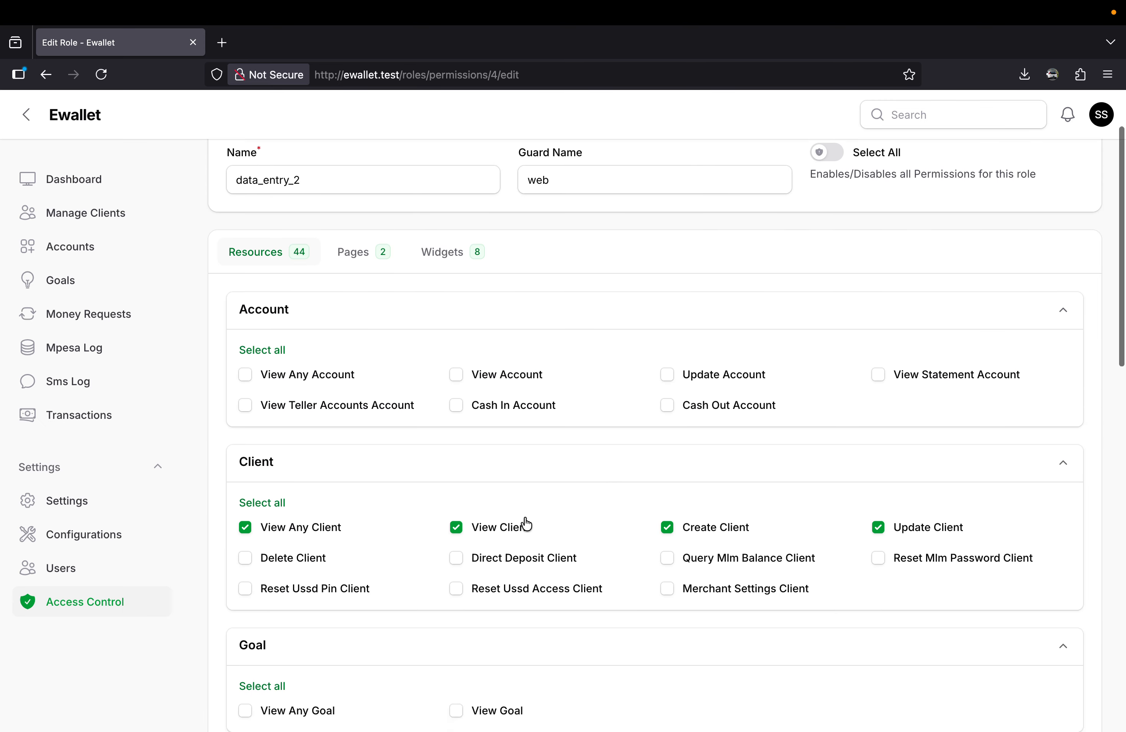
{"action": "scroll", "coordinate": [437, 590], "scroll_direction": "down", "scroll_amount": 7}
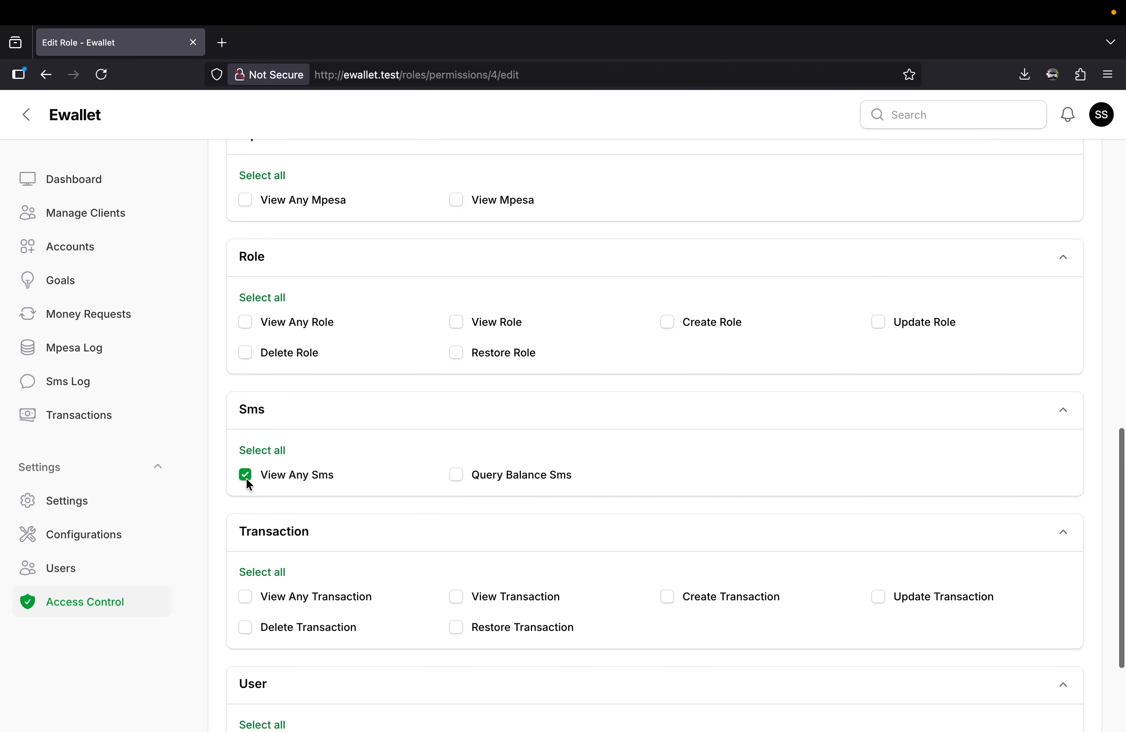
Open the Teller role from the roles list and review its resource permissions.
{"action": "left_click", "coordinate": [104, 604]}
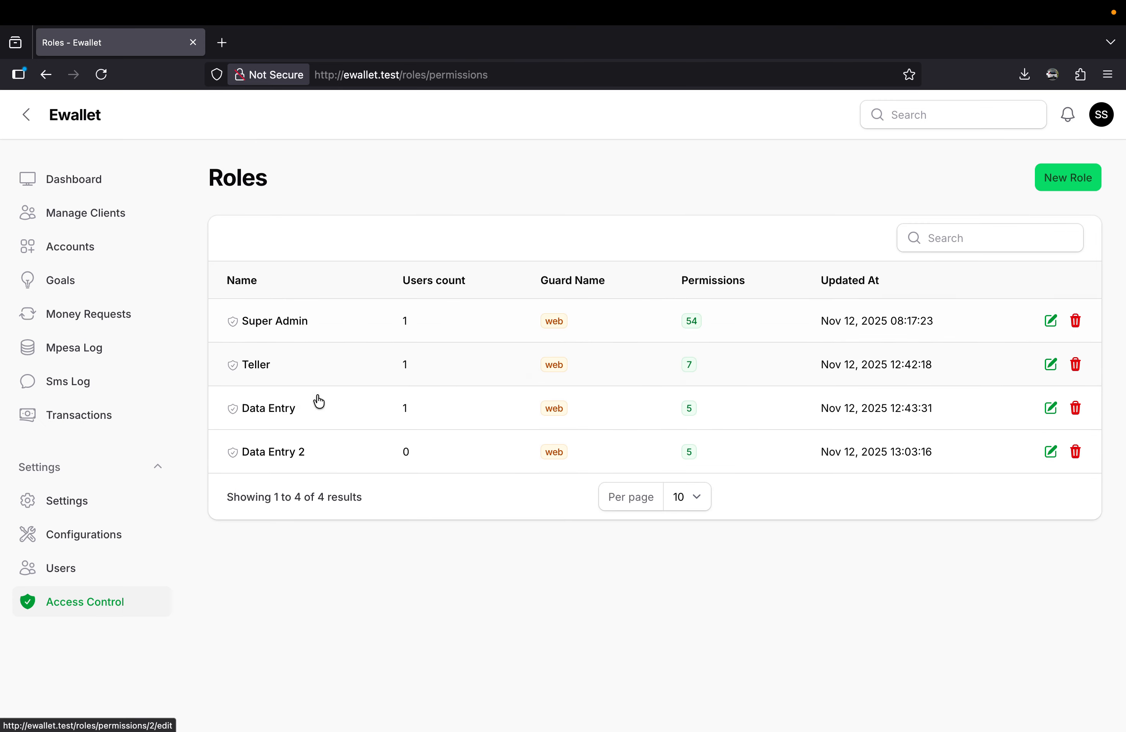
{"action": "left_click", "coordinate": [772, 372]}
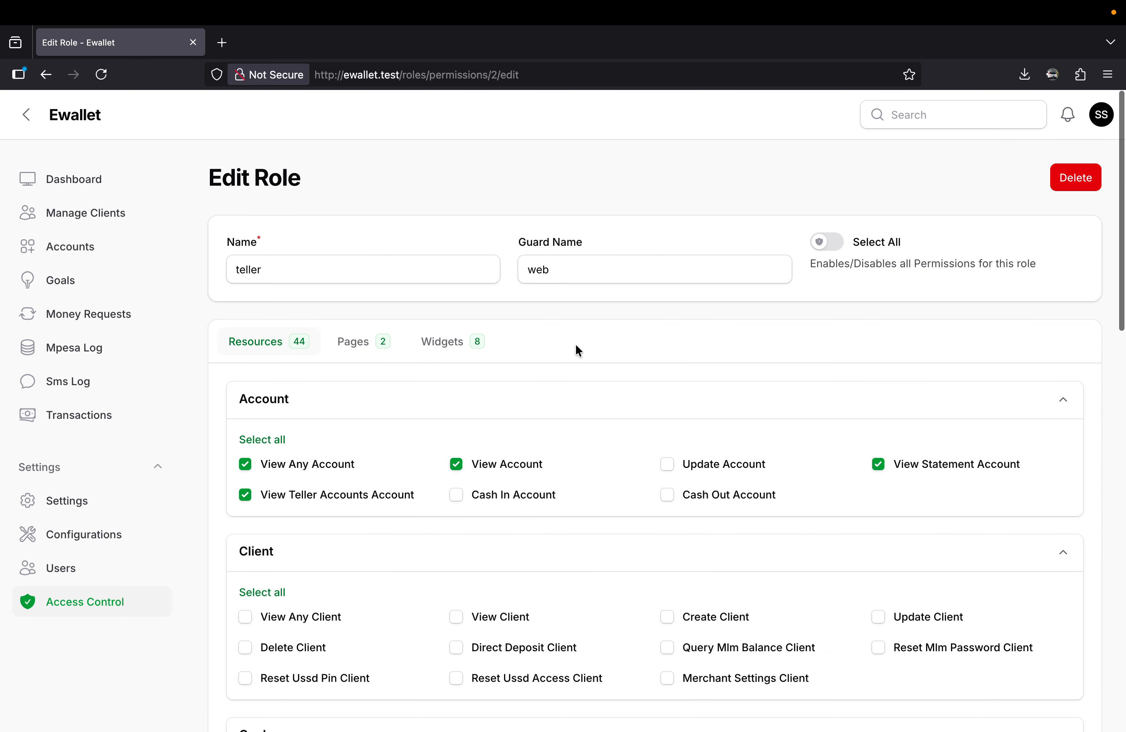
{"action": "scroll", "coordinate": [402, 390], "scroll_direction": "down", "scroll_amount": 2}
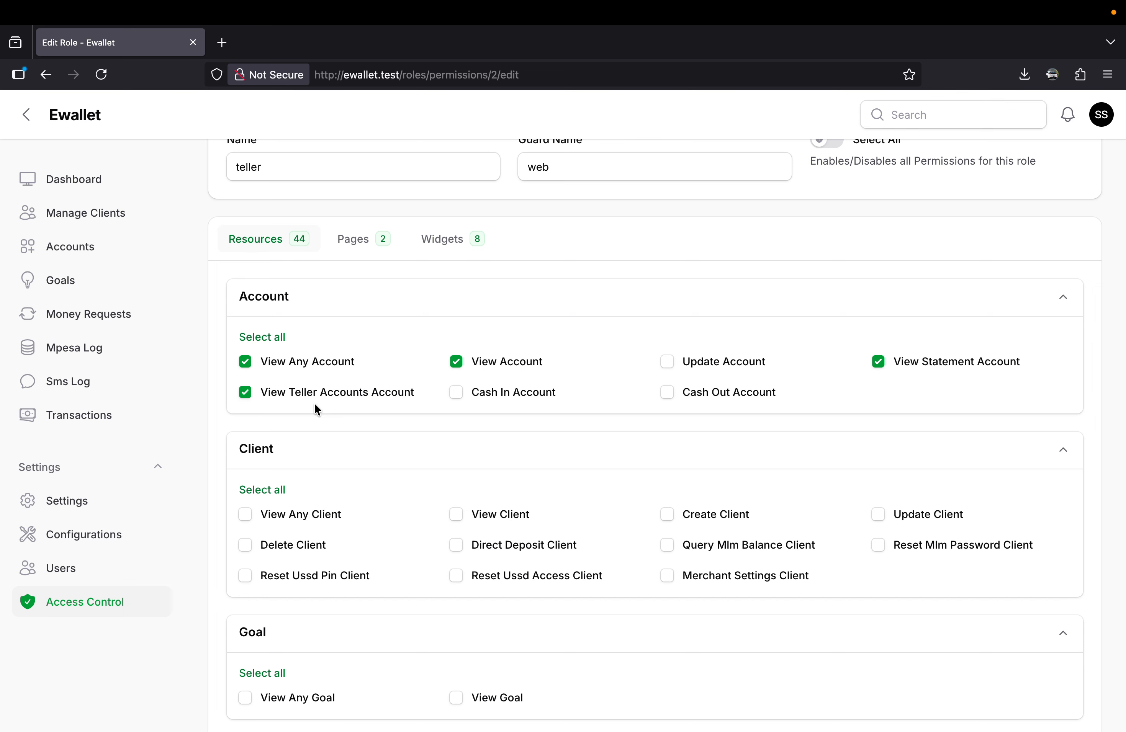
{"action": "scroll", "coordinate": [364, 500], "scroll_direction": "down", "scroll_amount": 5}
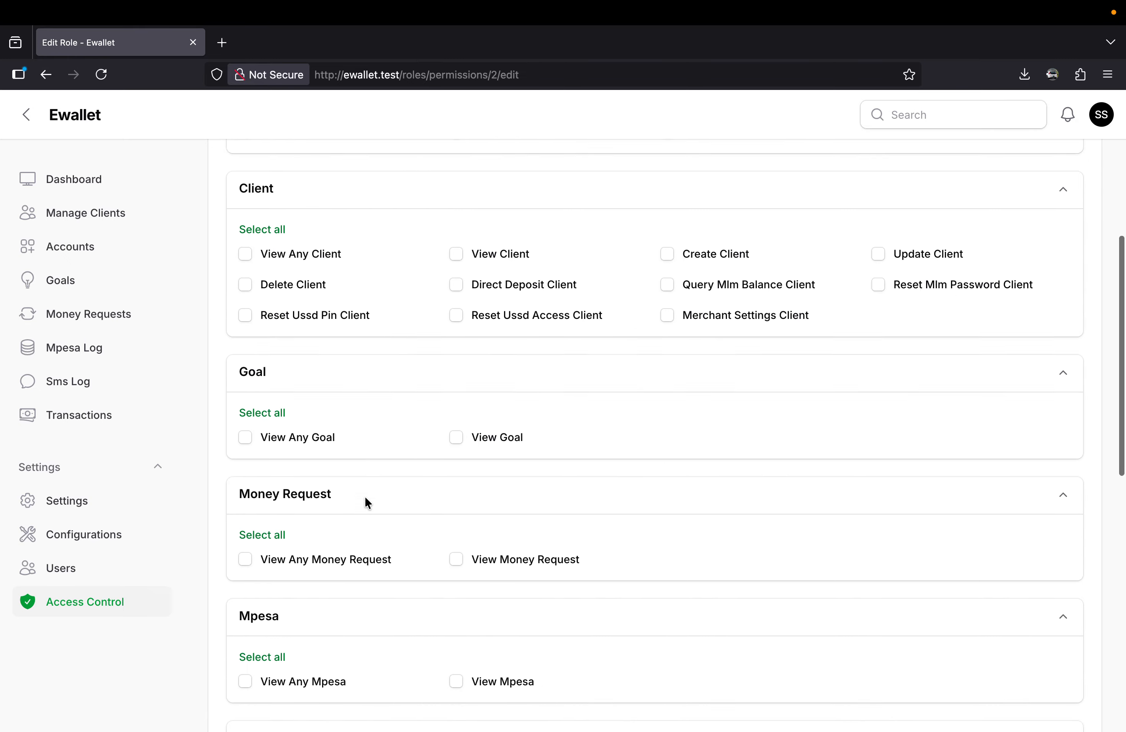
{"action": "scroll", "coordinate": [365, 496], "scroll_direction": "down", "scroll_amount": 11}
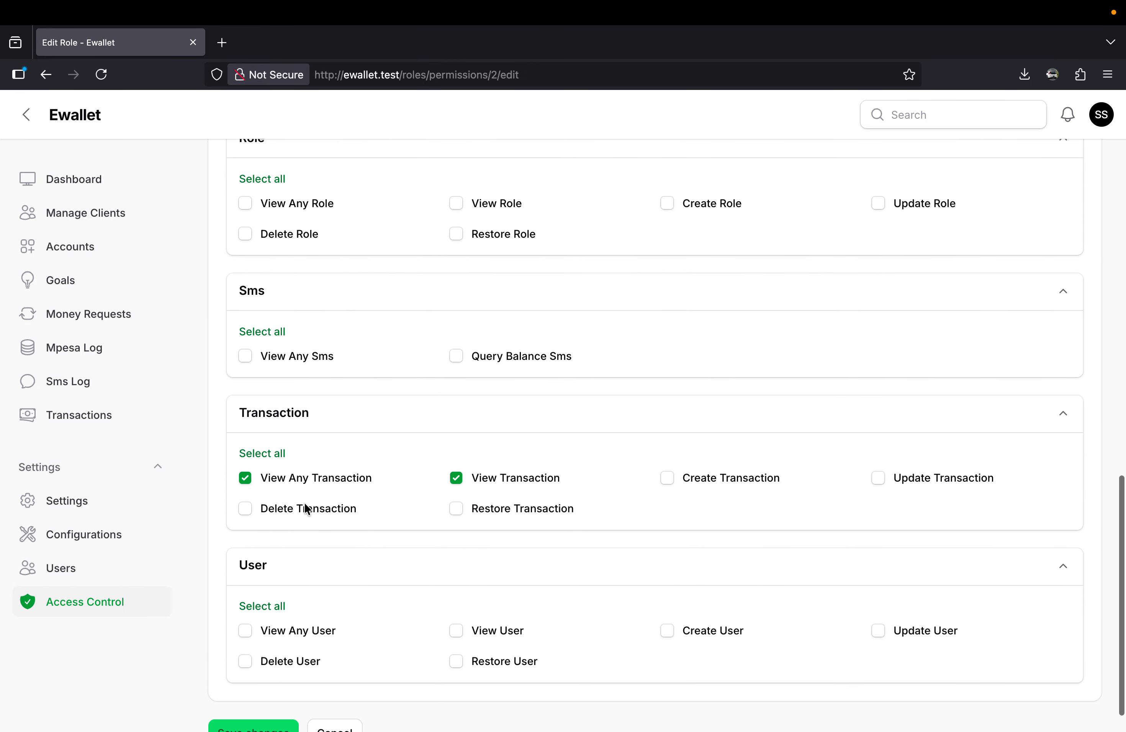
{"action": "scroll", "coordinate": [306, 509], "scroll_direction": "up", "scroll_amount": 16}
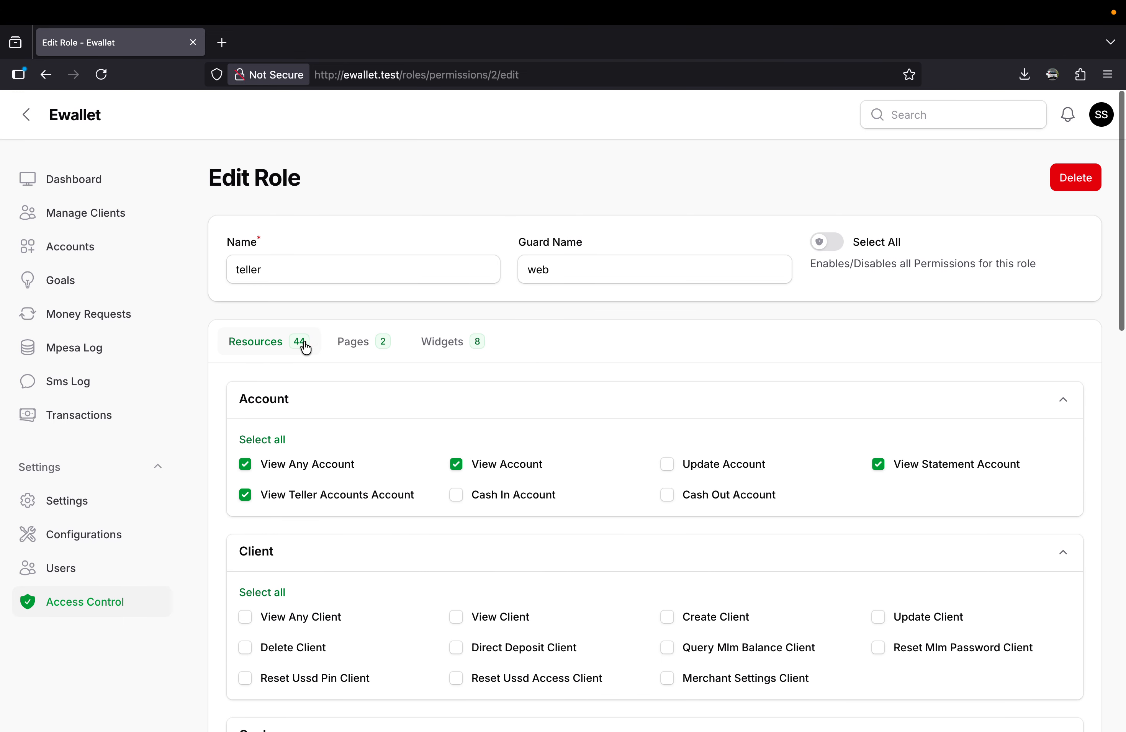
Check the Teller role's page permissions, enable its Clients Overview widget and save the changes.
{"action": "left_click", "coordinate": [354, 343]}
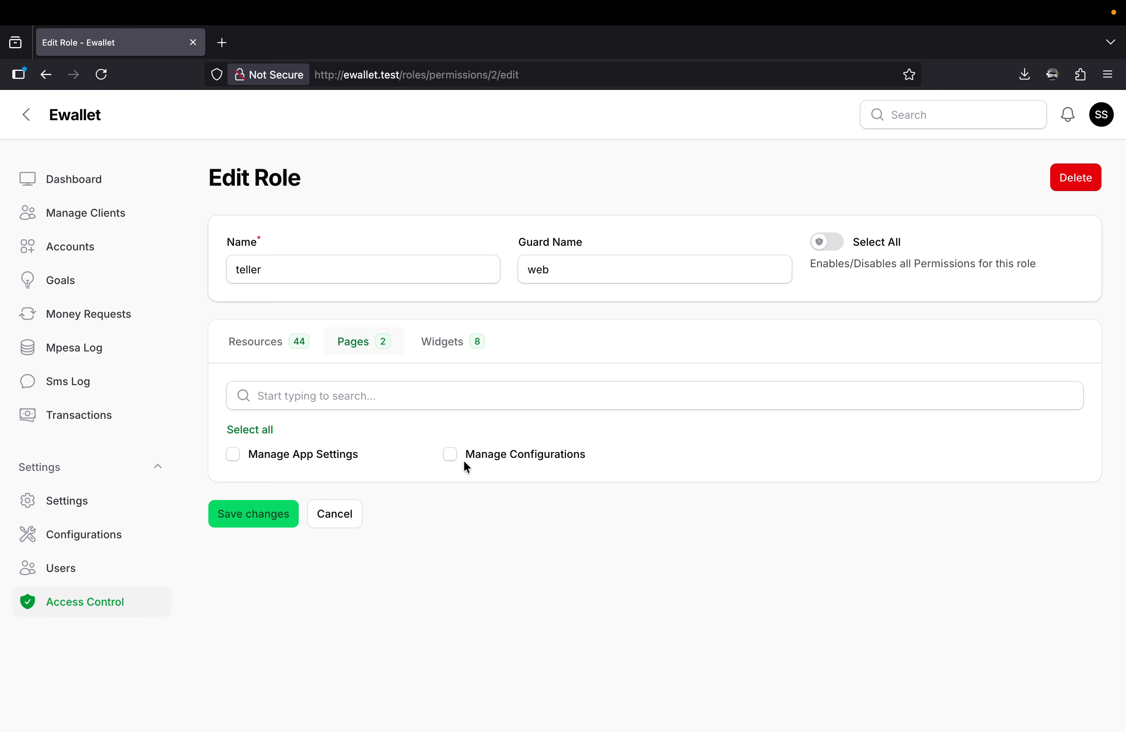
{"action": "left_click", "coordinate": [450, 455]}
{"action": "left_click", "coordinate": [445, 354]}
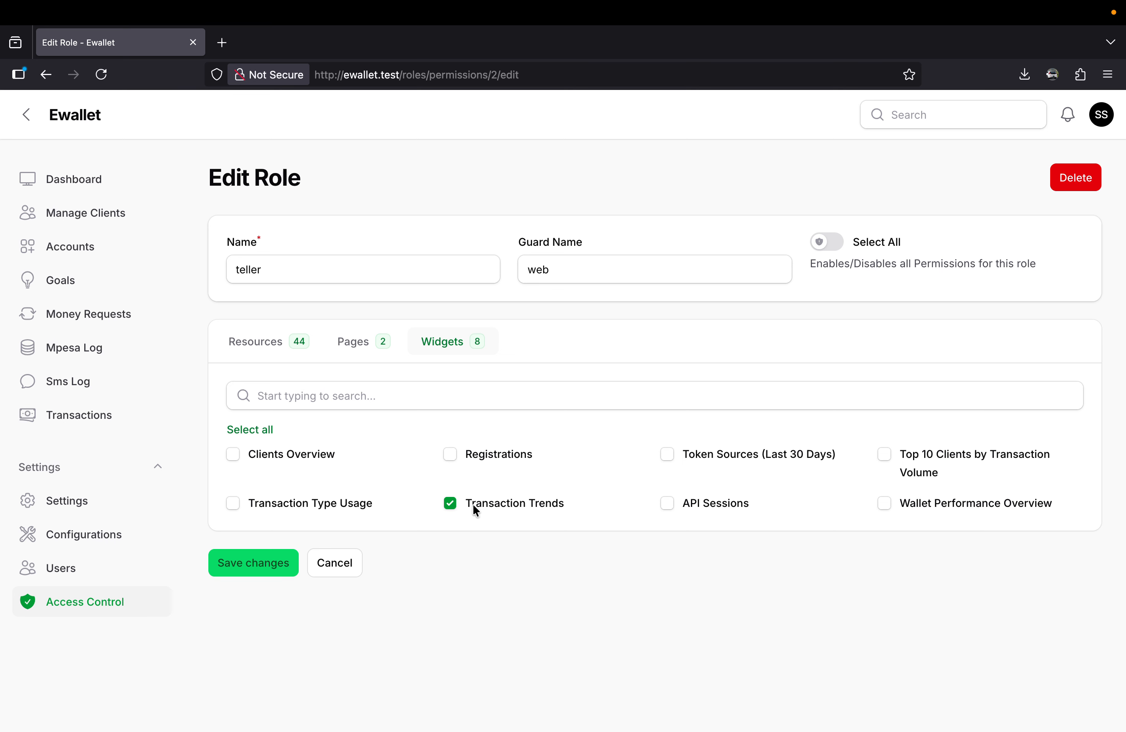
{"action": "left_click", "coordinate": [232, 454]}
{"action": "left_click", "coordinate": [254, 559]}
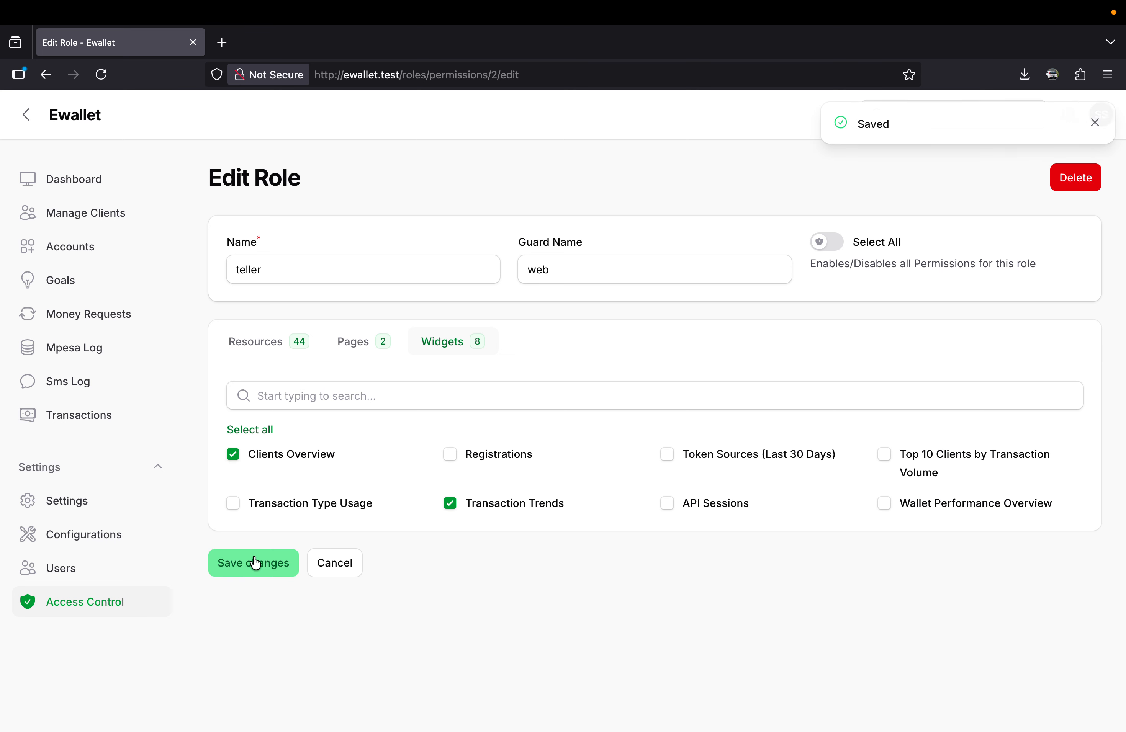
Check the signed-in account on the Users page, and switch to Safari to check which user is signed in on the Ewallet dashboard.
{"action": "left_click", "coordinate": [89, 570]}
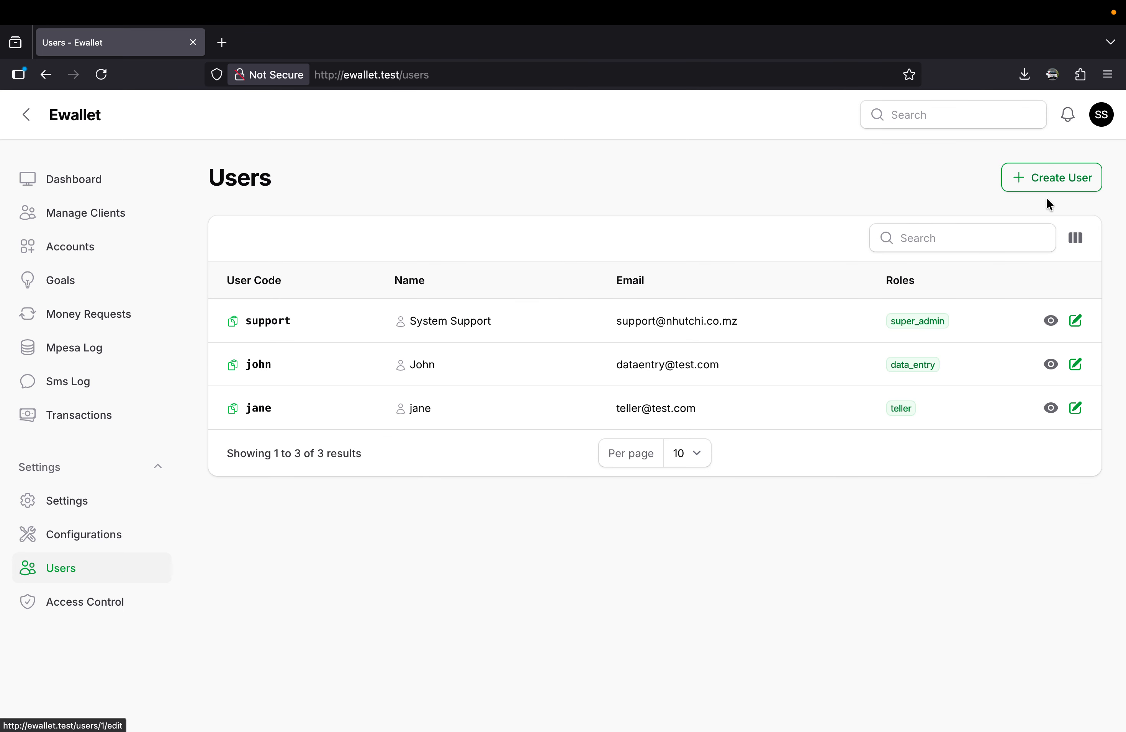
{"action": "left_click", "coordinate": [1095, 120]}
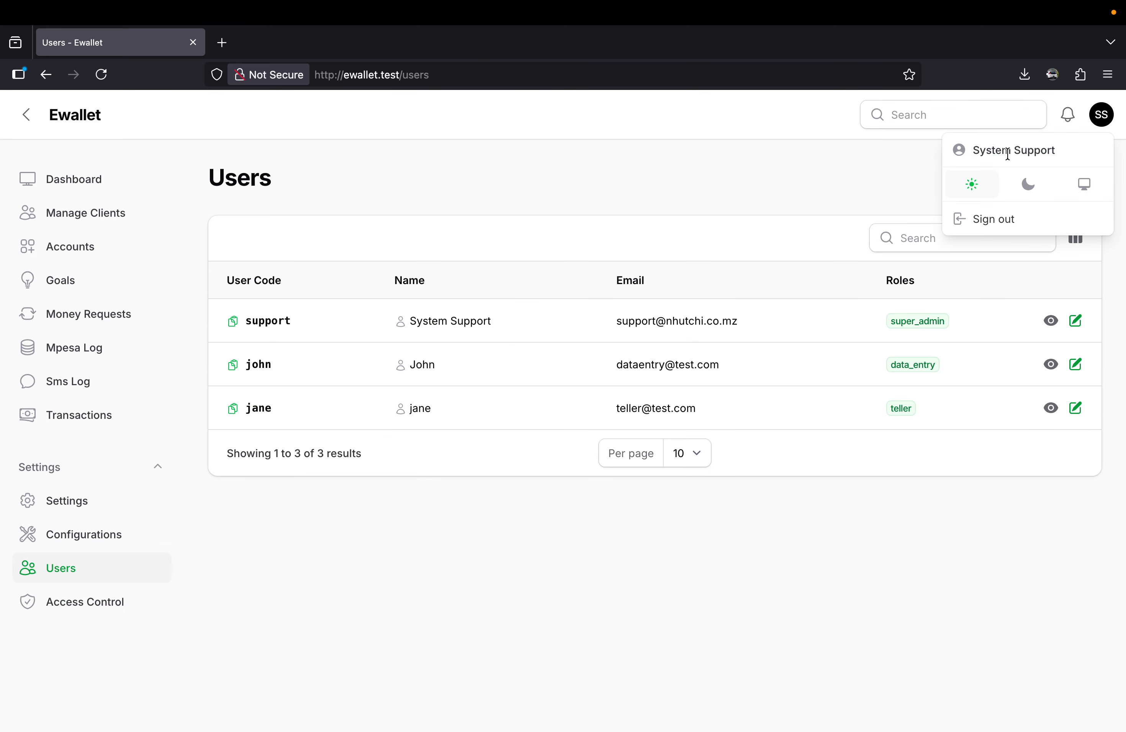
{"action": "left_click", "coordinate": [361, 559]}
{"action": "key", "text": "ctrl+Right"}
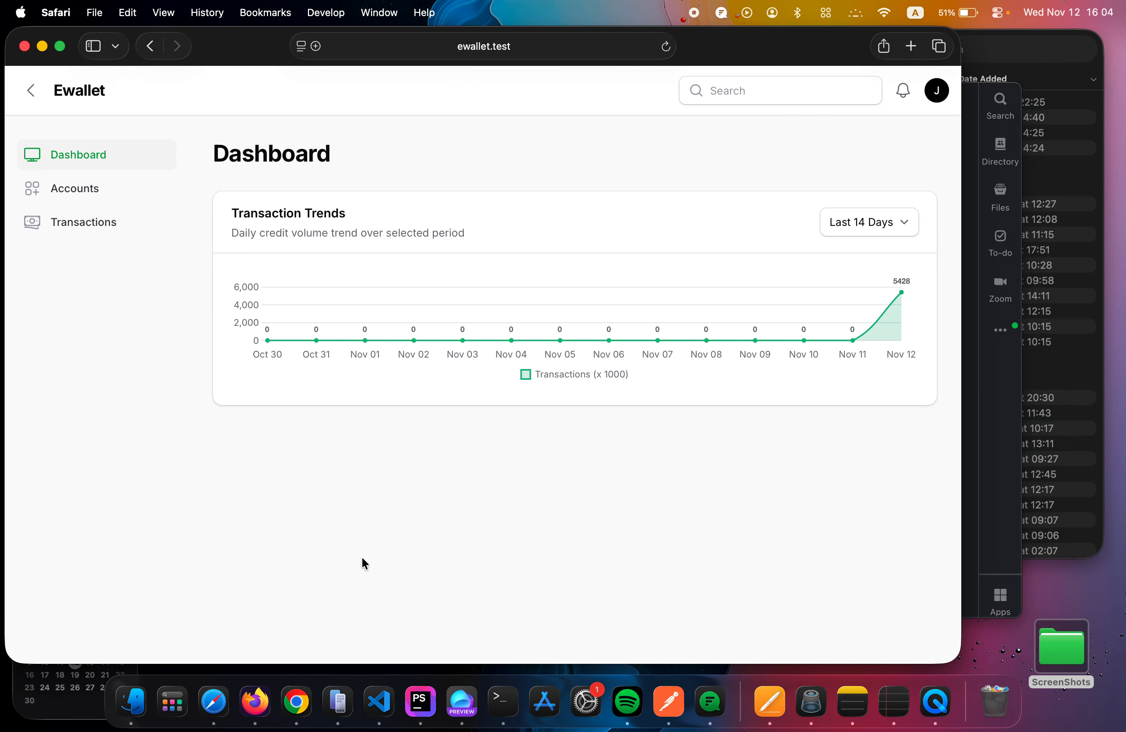
{"action": "left_click", "coordinate": [935, 95]}
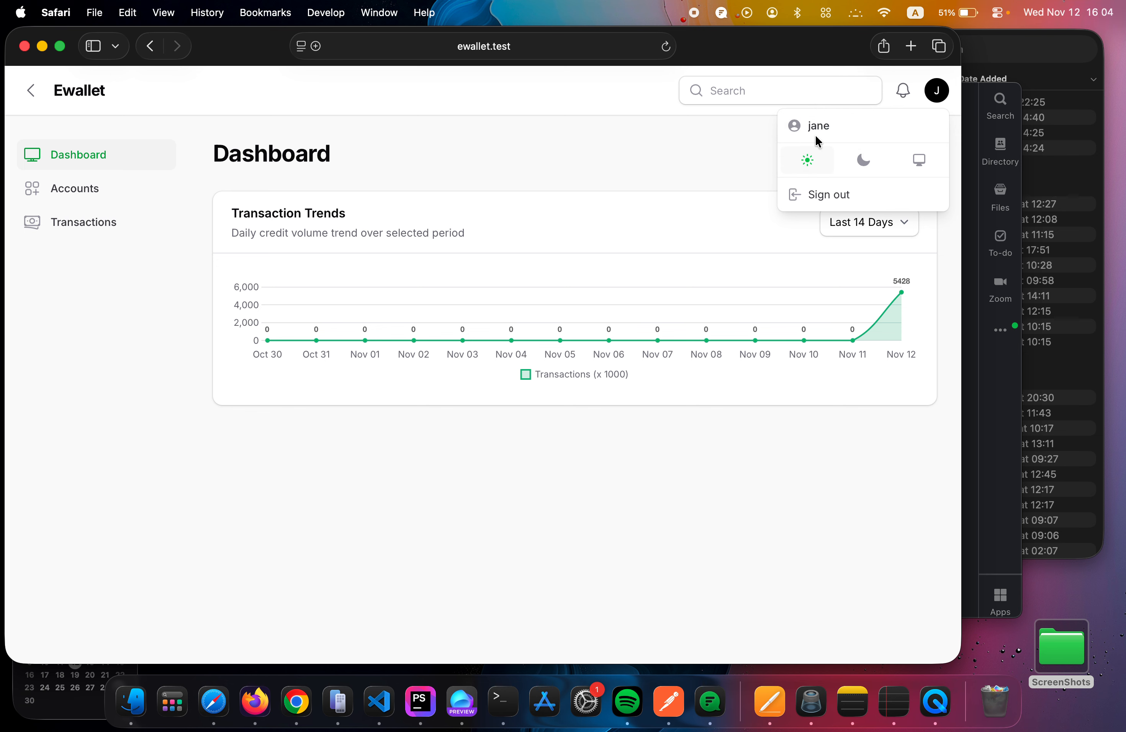
Return to the admin session in Firefox, reopen the Teller role from Access Control and review its Account, Client and Transaction permissions.
{"action": "key", "text": "ctrl+Left"}
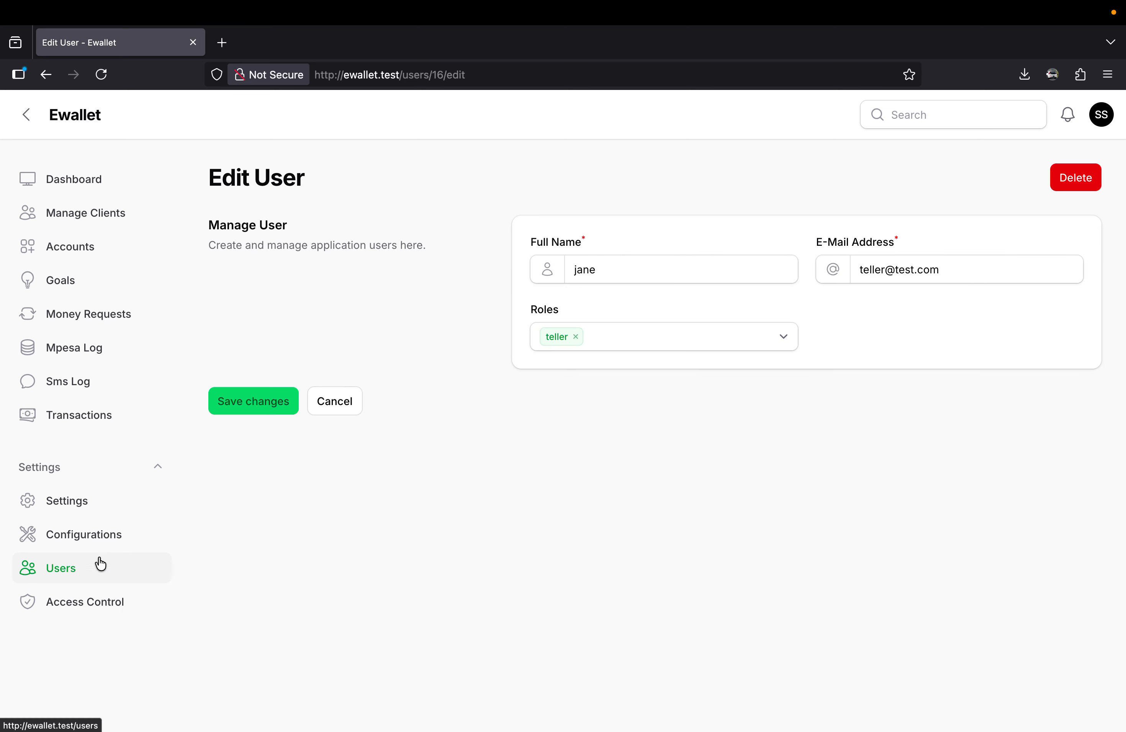
{"action": "left_click", "coordinate": [96, 603]}
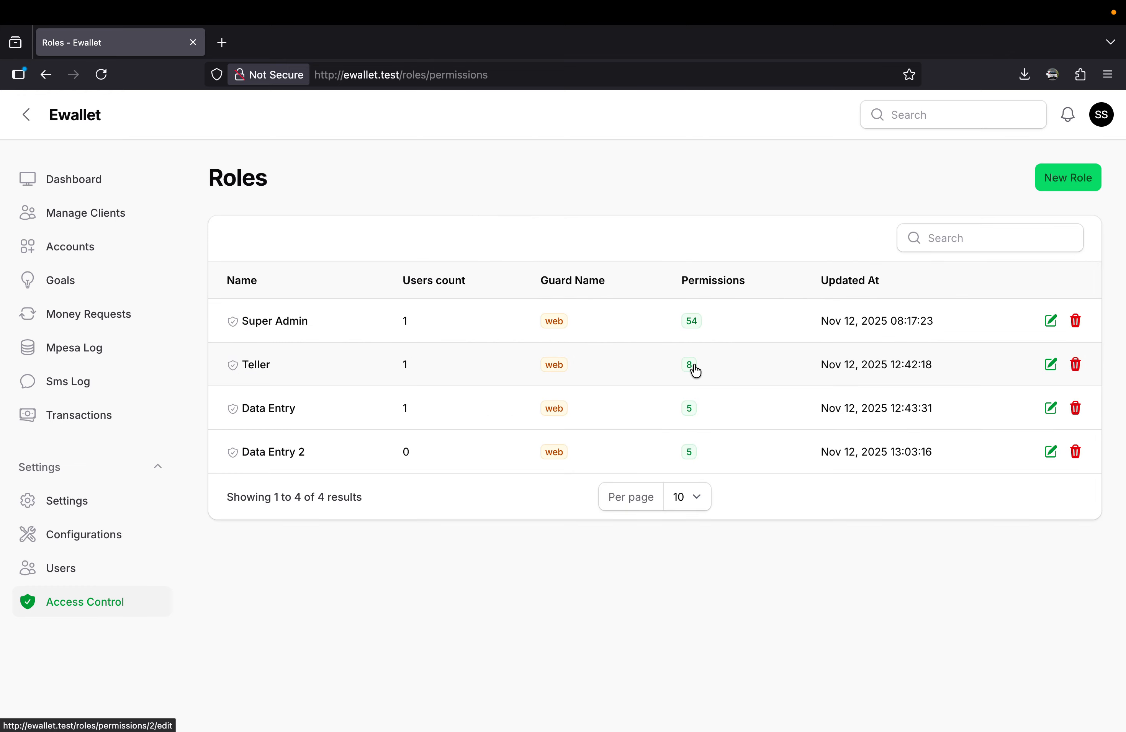
{"action": "left_click", "coordinate": [734, 375]}
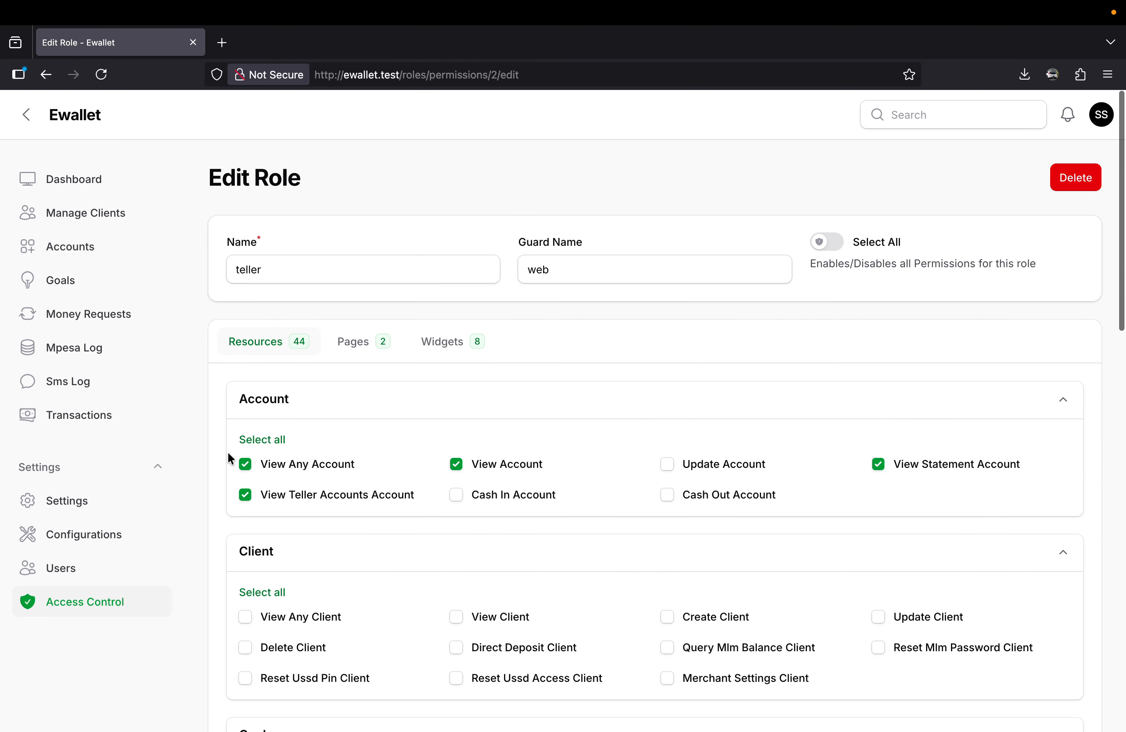
{"action": "scroll", "coordinate": [472, 536], "scroll_direction": "down", "scroll_amount": 2}
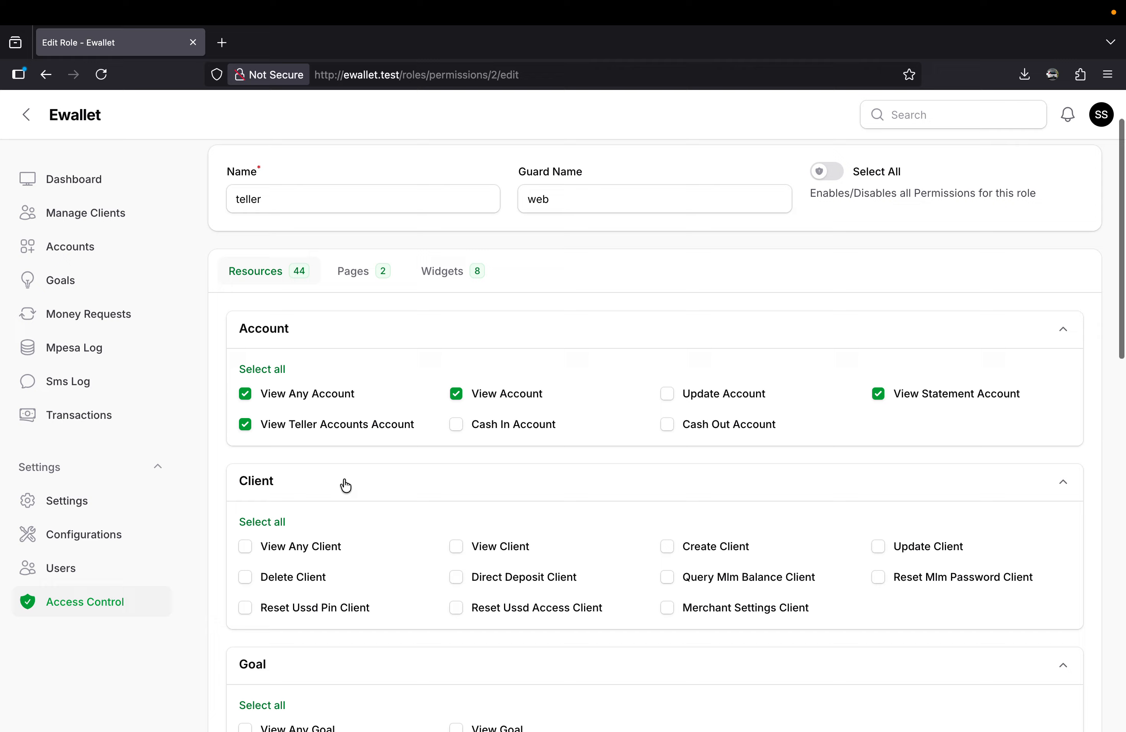
{"action": "scroll", "coordinate": [472, 485], "scroll_direction": "down", "scroll_amount": 20}
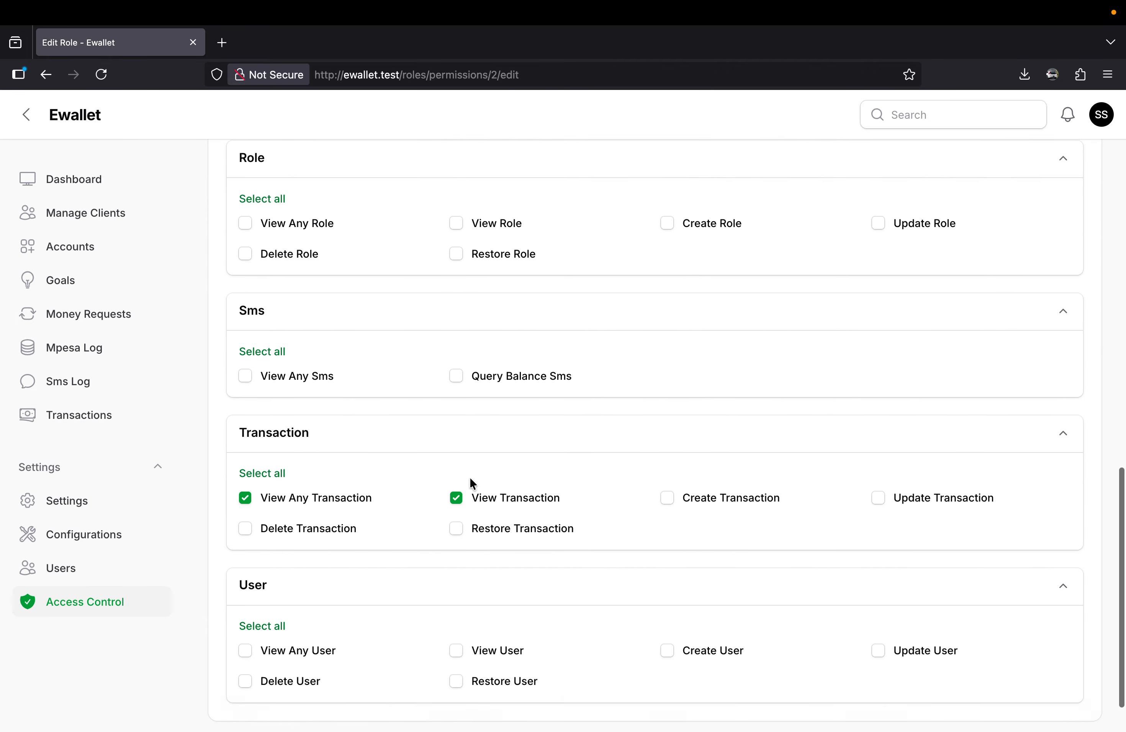
{"action": "scroll", "coordinate": [365, 408], "scroll_direction": "up", "scroll_amount": 10}
Refresh the teller's dashboard in Safari and compare its widgets with those enabled for the Teller role in Firefox.
{"action": "key", "text": "ctrl+Right"}
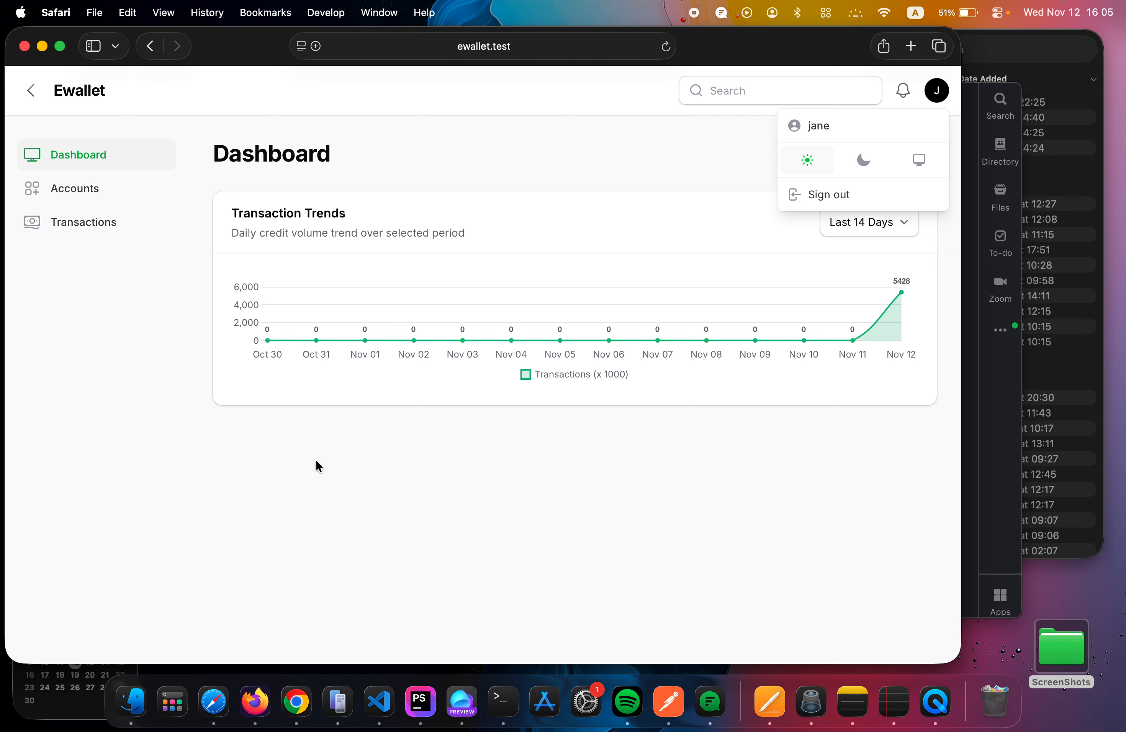
{"action": "left_click", "coordinate": [327, 475]}
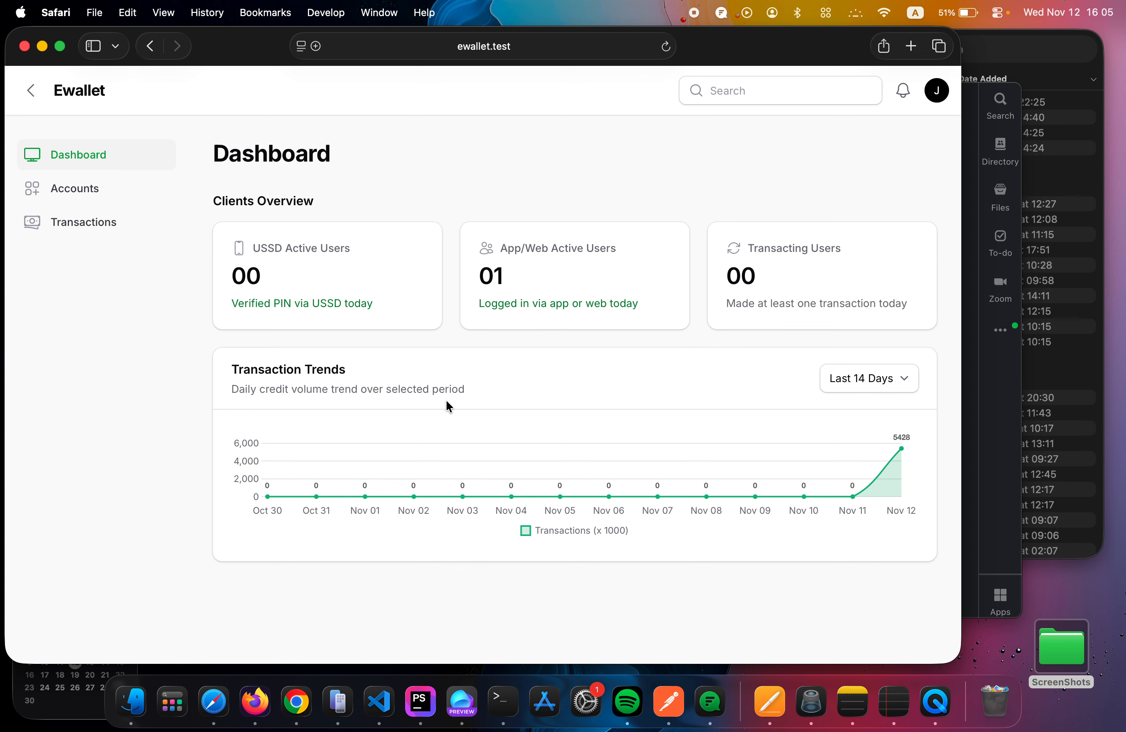
{"action": "key", "text": "ctrl+Left"}
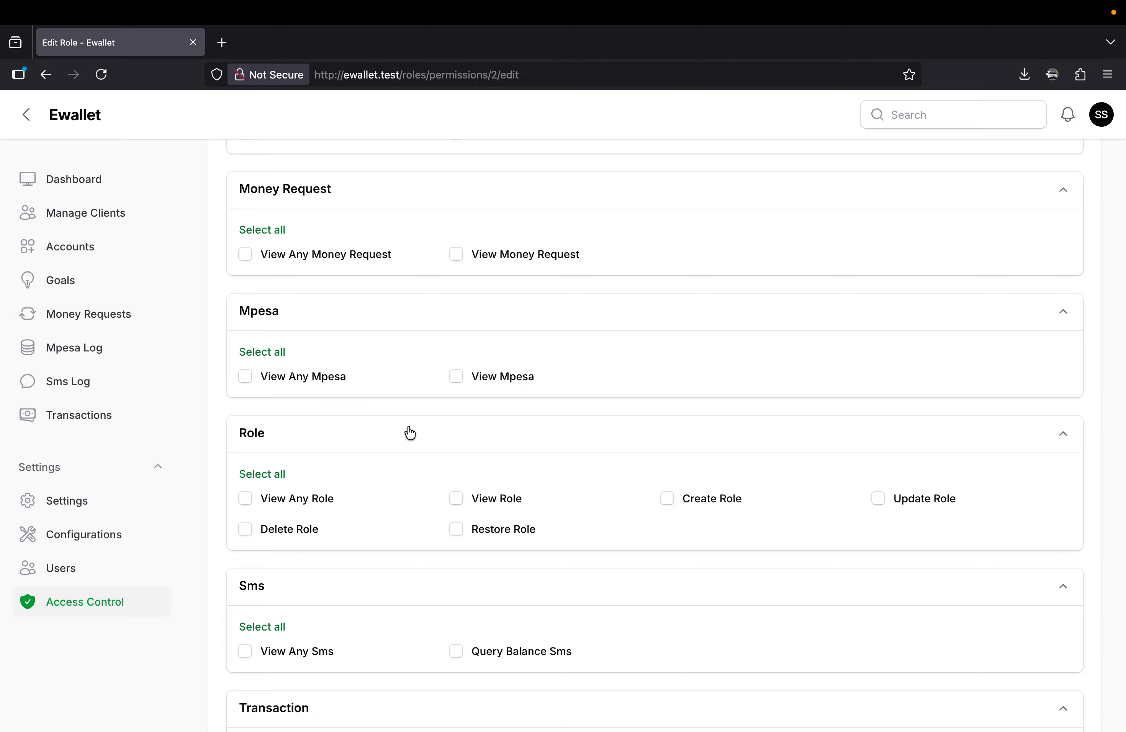
{"action": "scroll", "coordinate": [448, 386], "scroll_direction": "up", "scroll_amount": 5}
{"action": "left_click", "coordinate": [450, 238]}
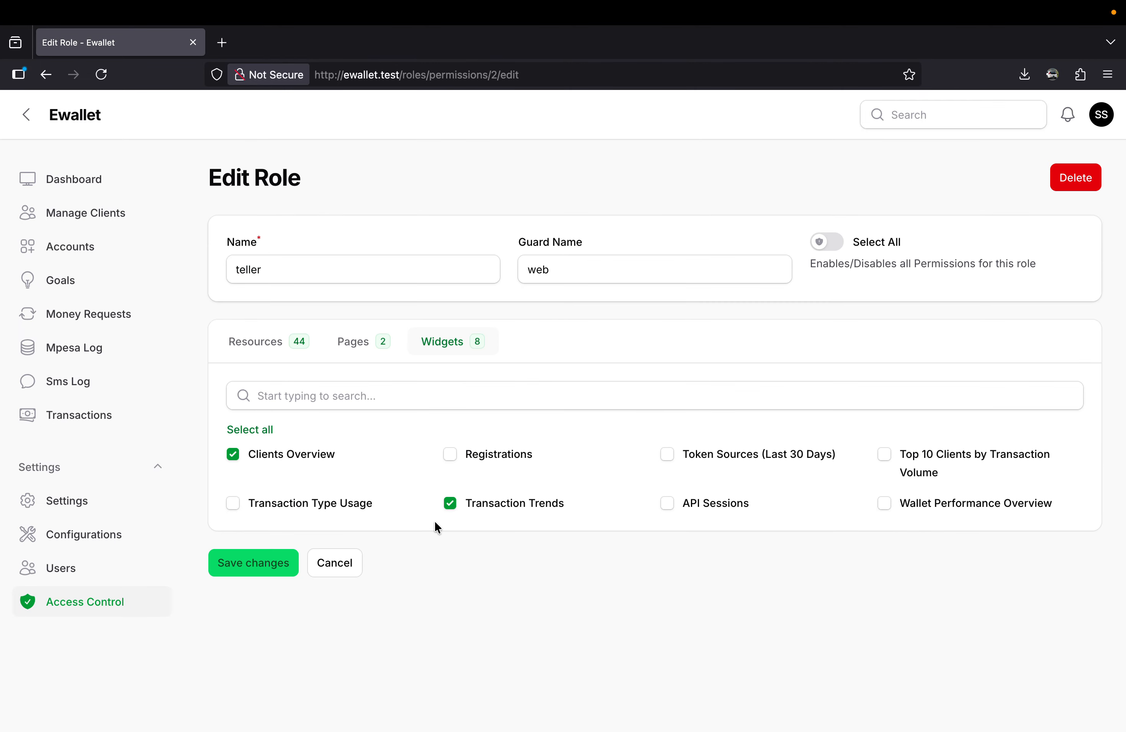
{"action": "key", "text": "ctrl+Right"}
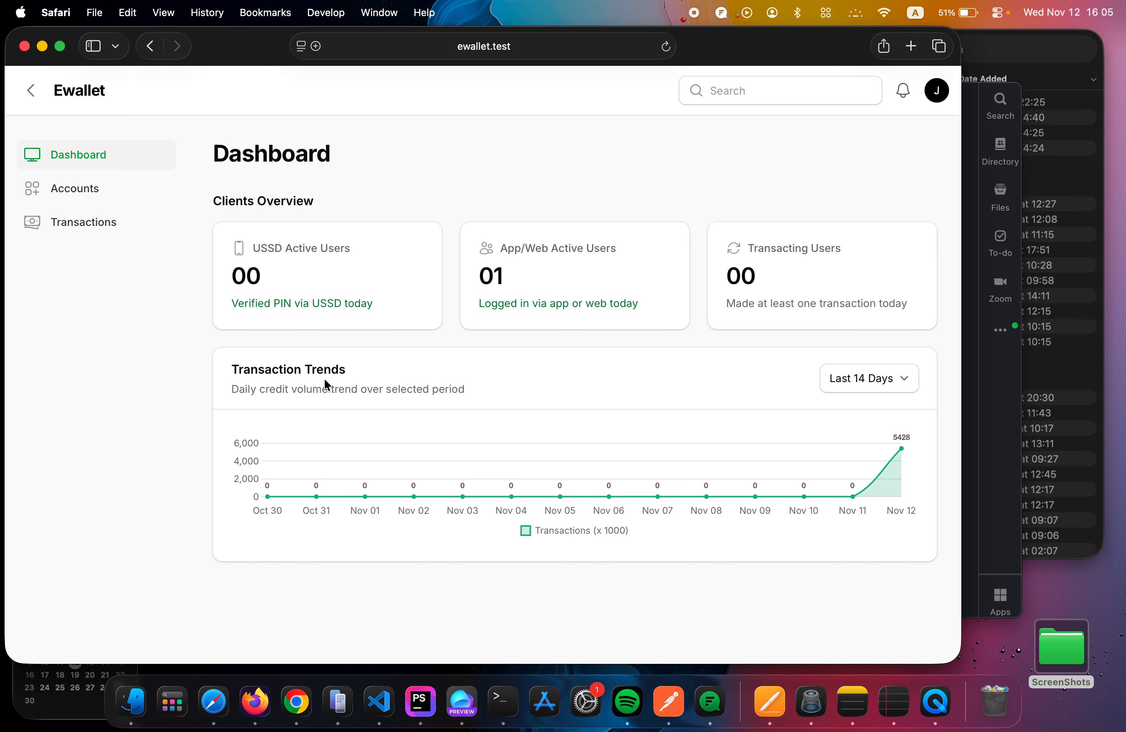
Disable the Teller role's Clients Overview widget in Firefox, save the changes and reload the teller's dashboard in Safari.
{"action": "key", "text": "ctrl+Left"}
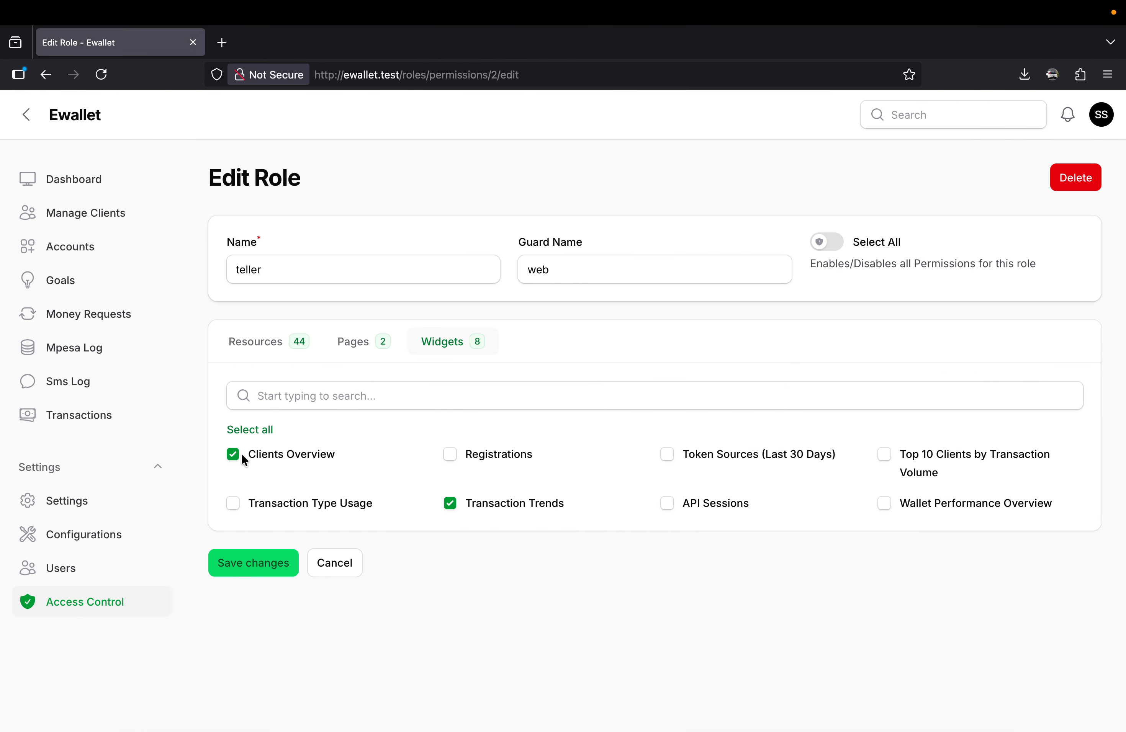
{"action": "left_click", "coordinate": [263, 567]}
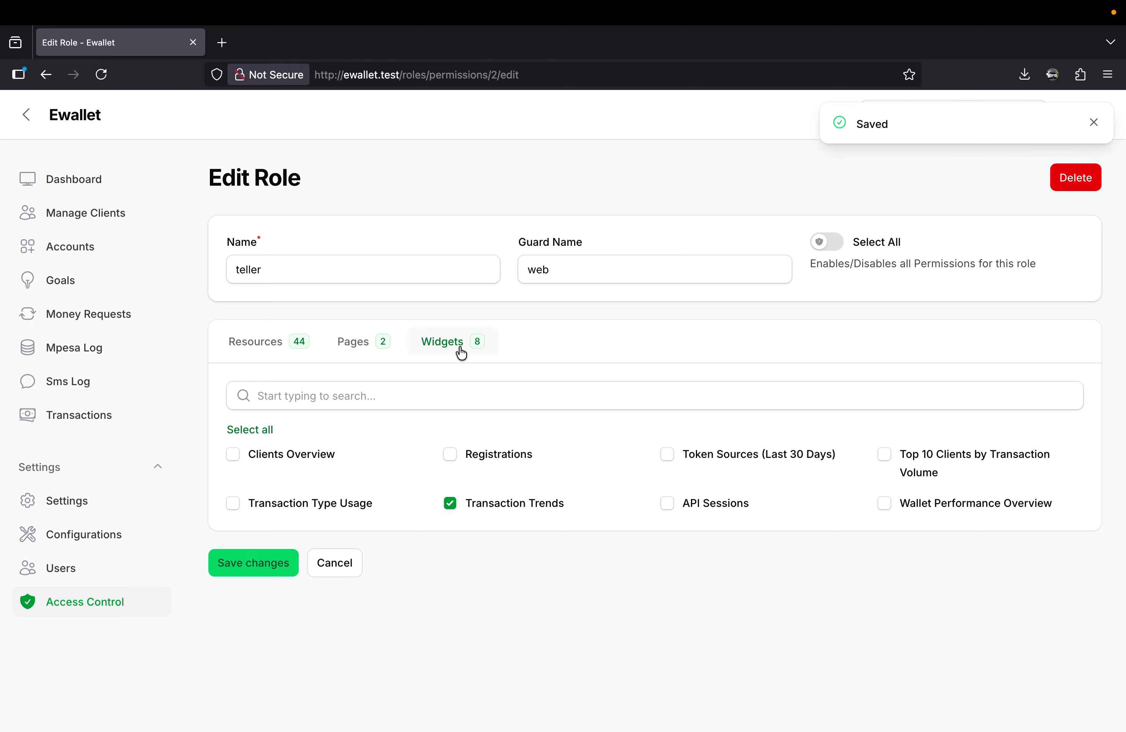
{"action": "key", "text": "ctrl+Right"}
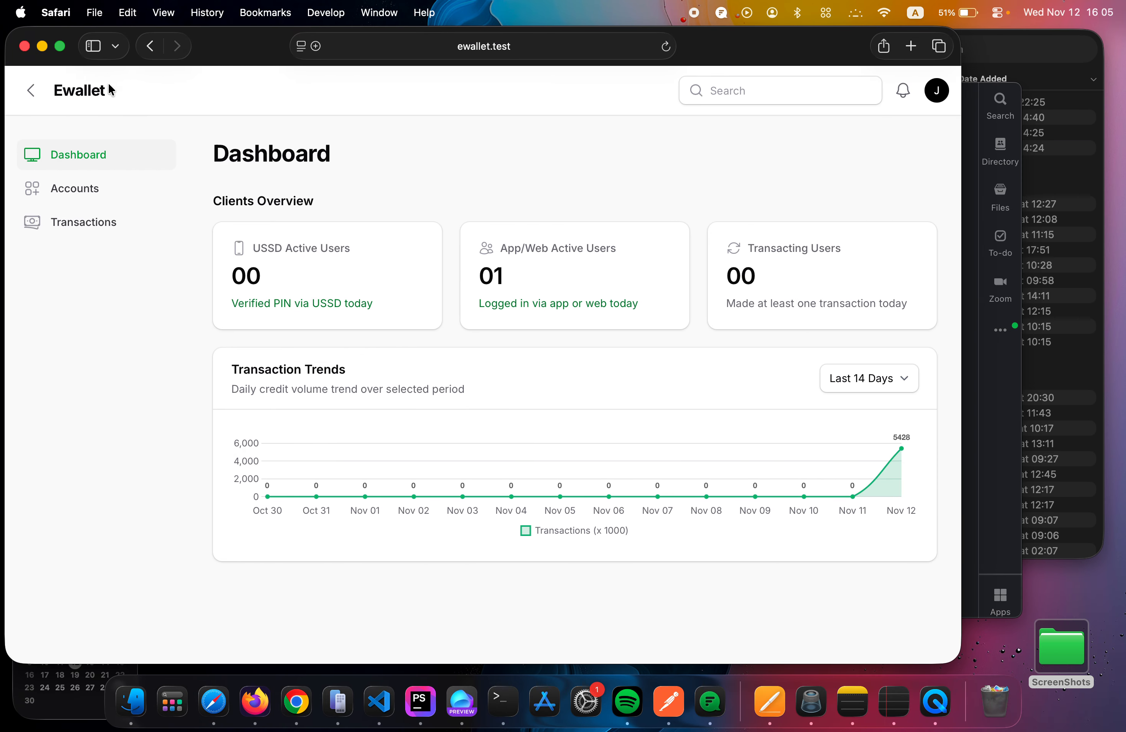
{"action": "key", "text": "super+r"}
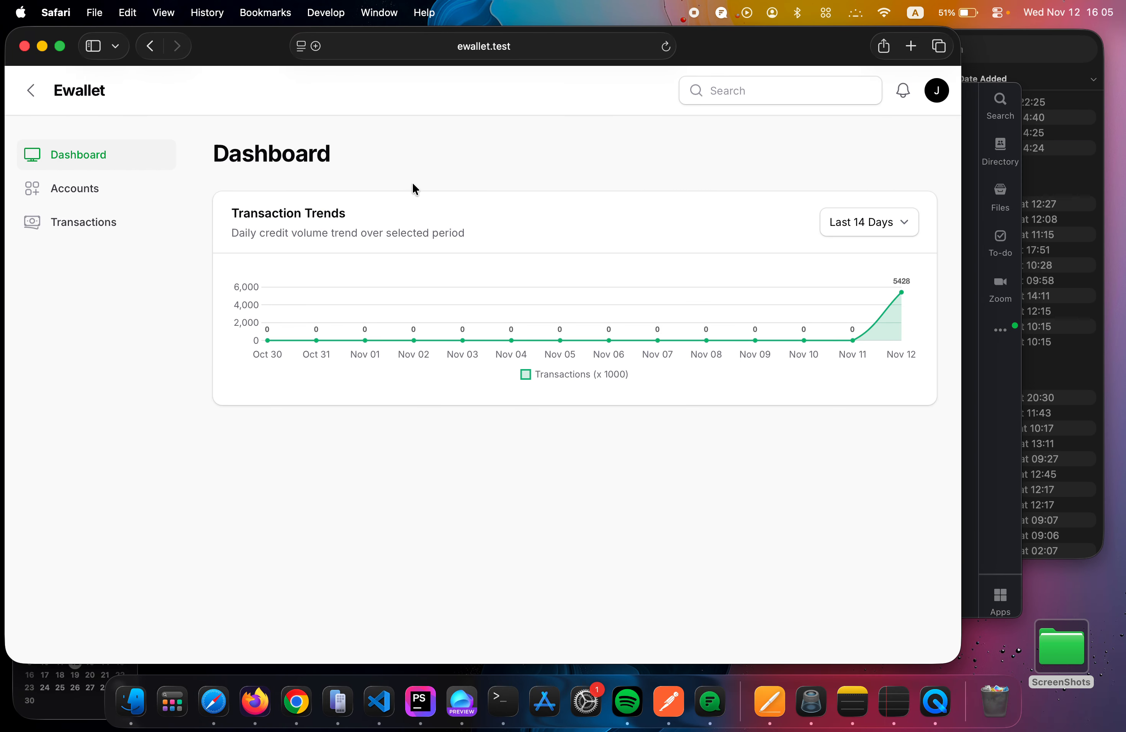
Open the Accounts page as the teller and review the account list and the available page actions.
{"action": "left_click", "coordinate": [57, 190]}
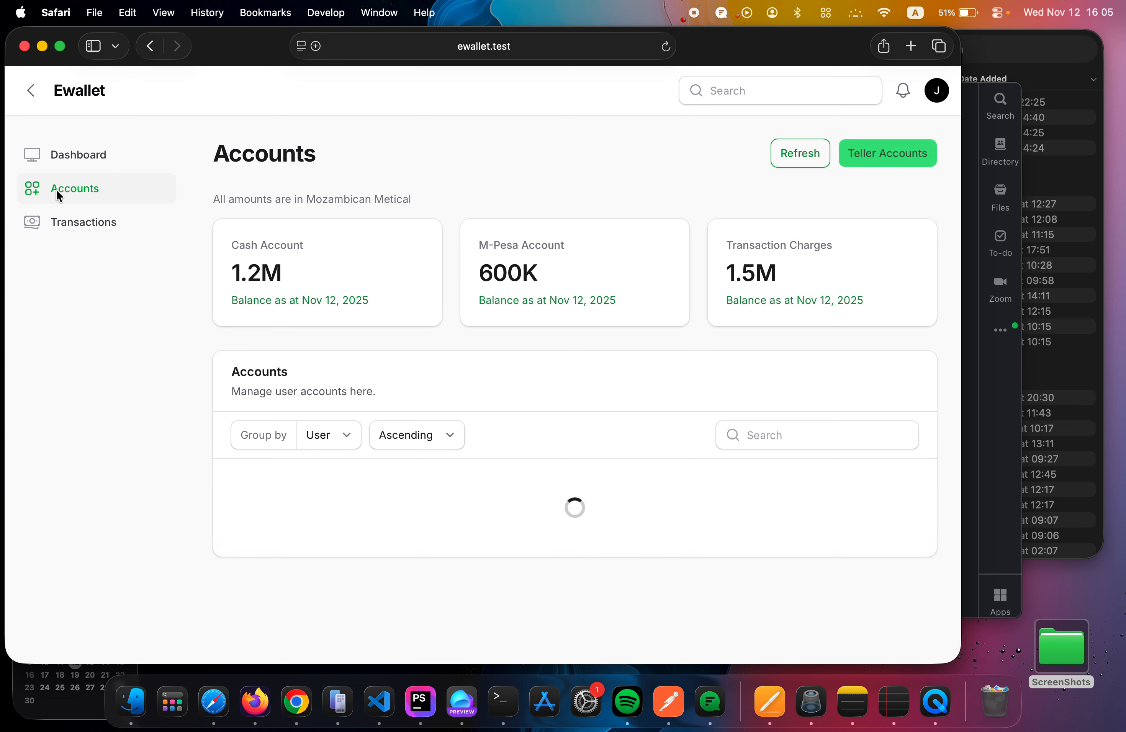
{"action": "scroll", "coordinate": [485, 384], "scroll_direction": "down", "scroll_amount": 3}
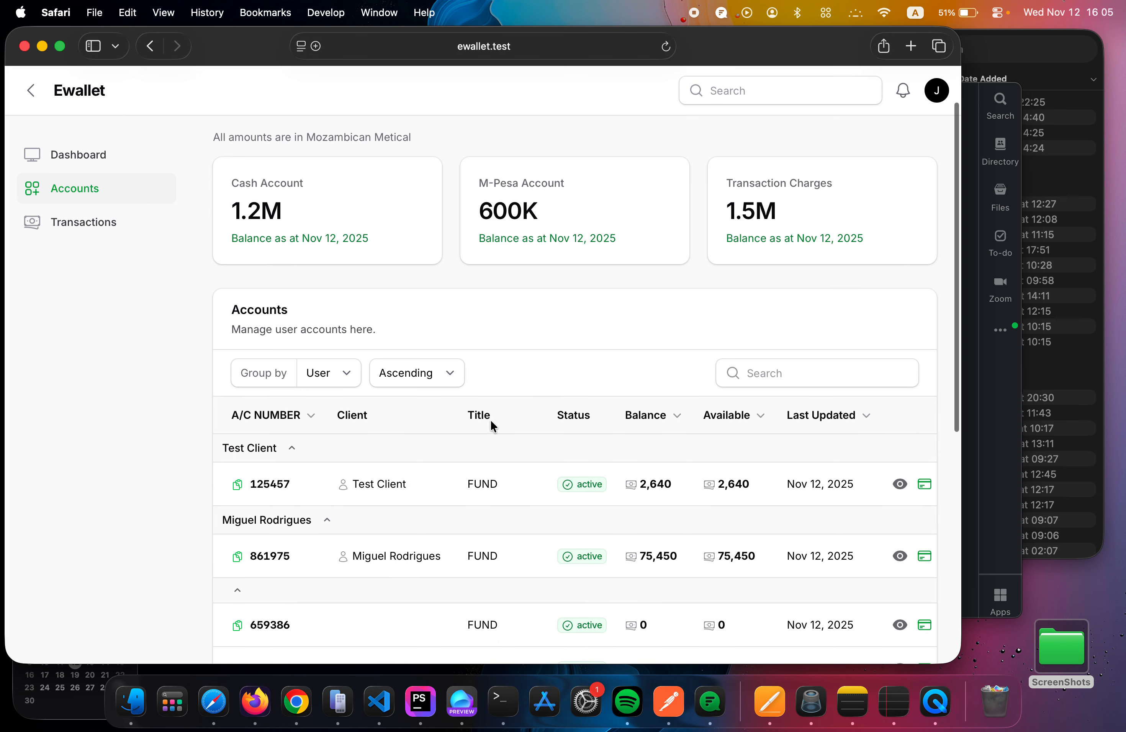
{"action": "scroll", "coordinate": [583, 536], "scroll_direction": "down", "scroll_amount": 10}
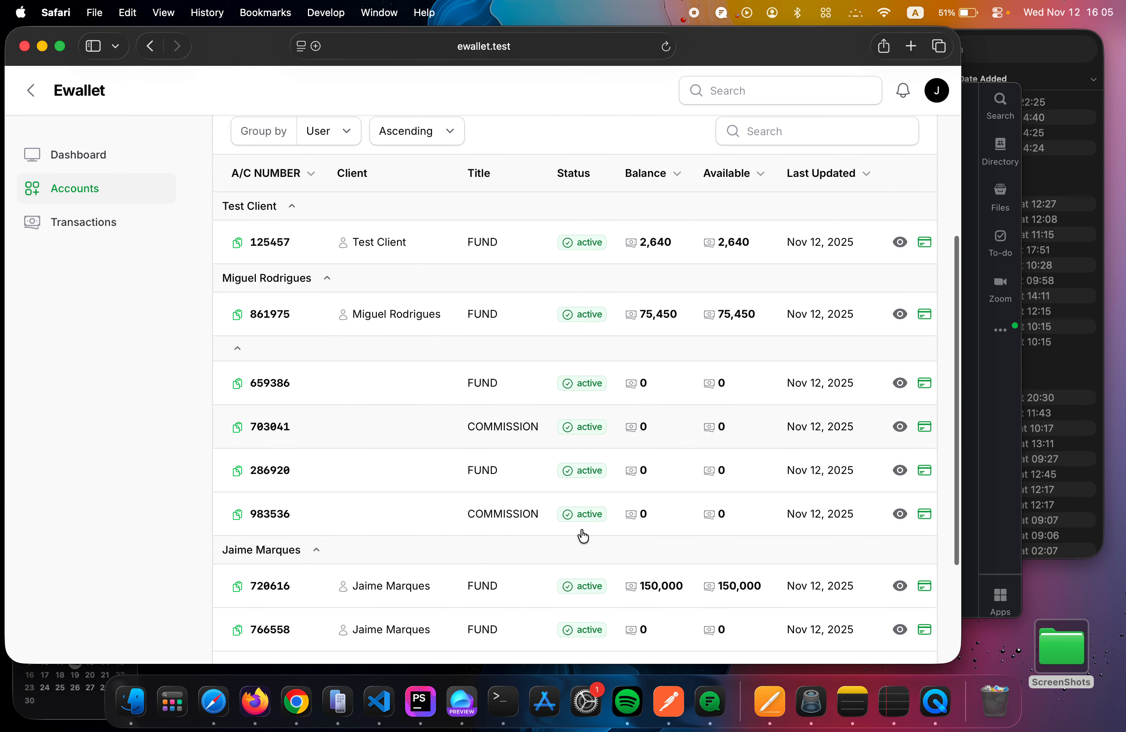
{"action": "scroll", "coordinate": [583, 536], "scroll_direction": "up", "scroll_amount": 7}
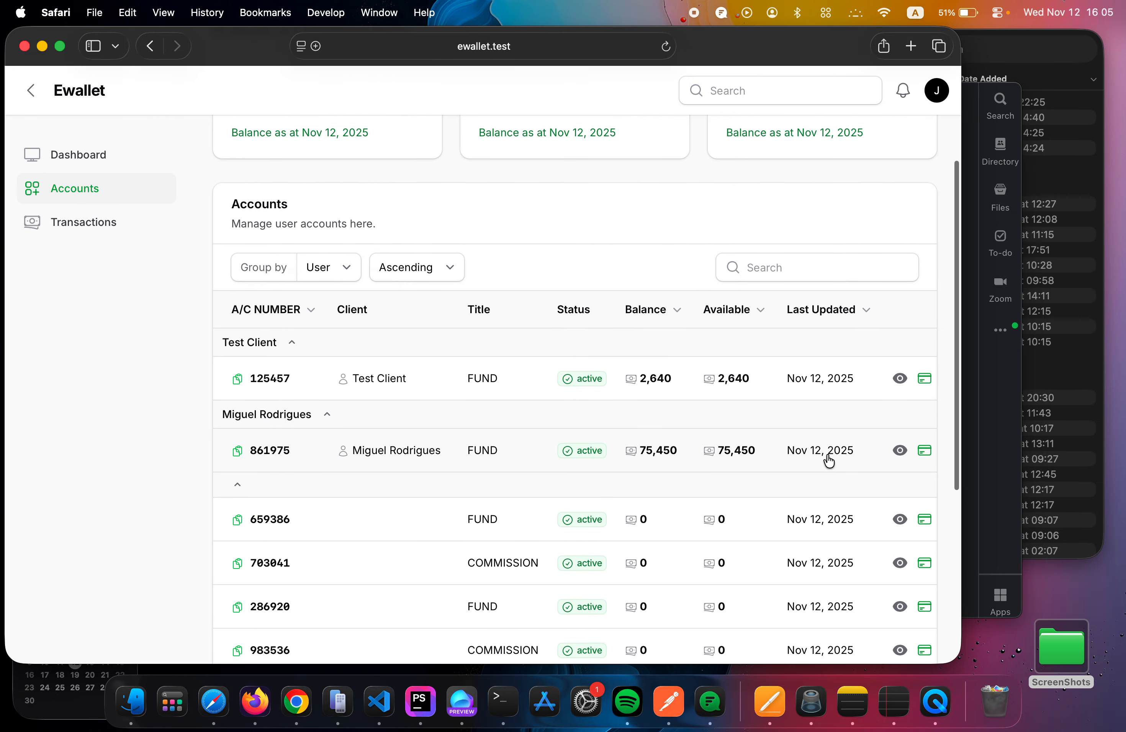
{"action": "scroll", "coordinate": [693, 456], "scroll_direction": "up", "scroll_amount": 4}
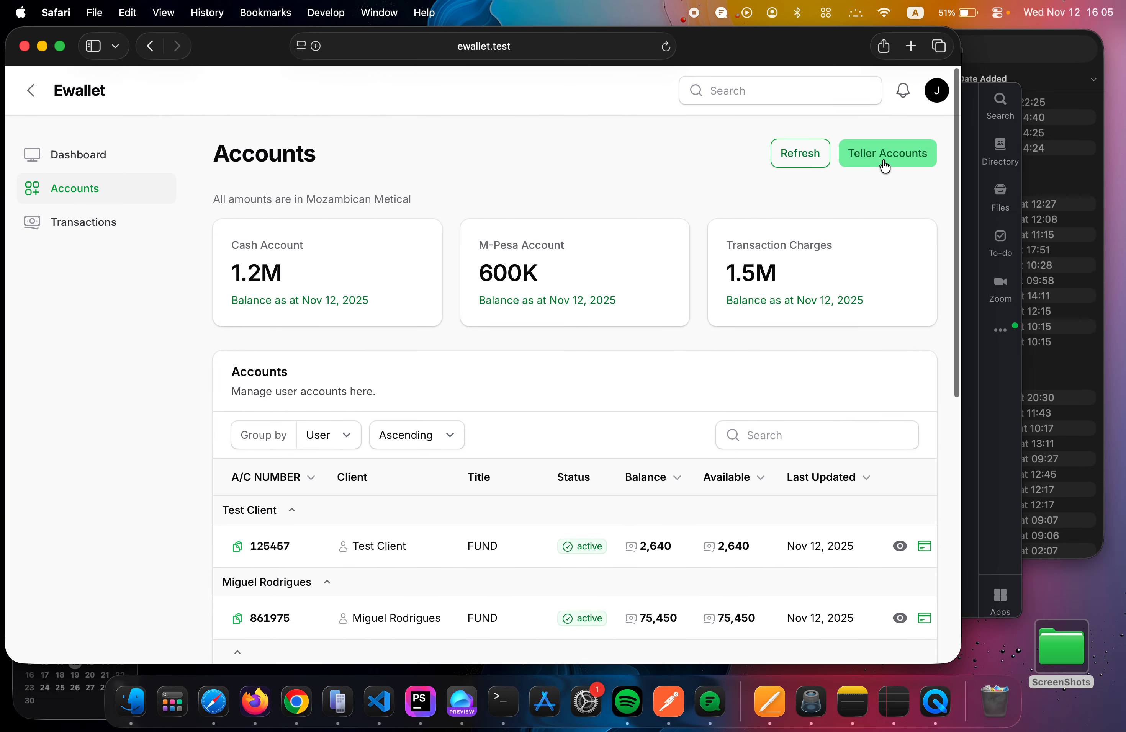
Review the Teller role's resource permissions in Firefox and open the teller's Transactions page in Safari for comparison.
{"action": "key", "text": "ctrl+Left"}
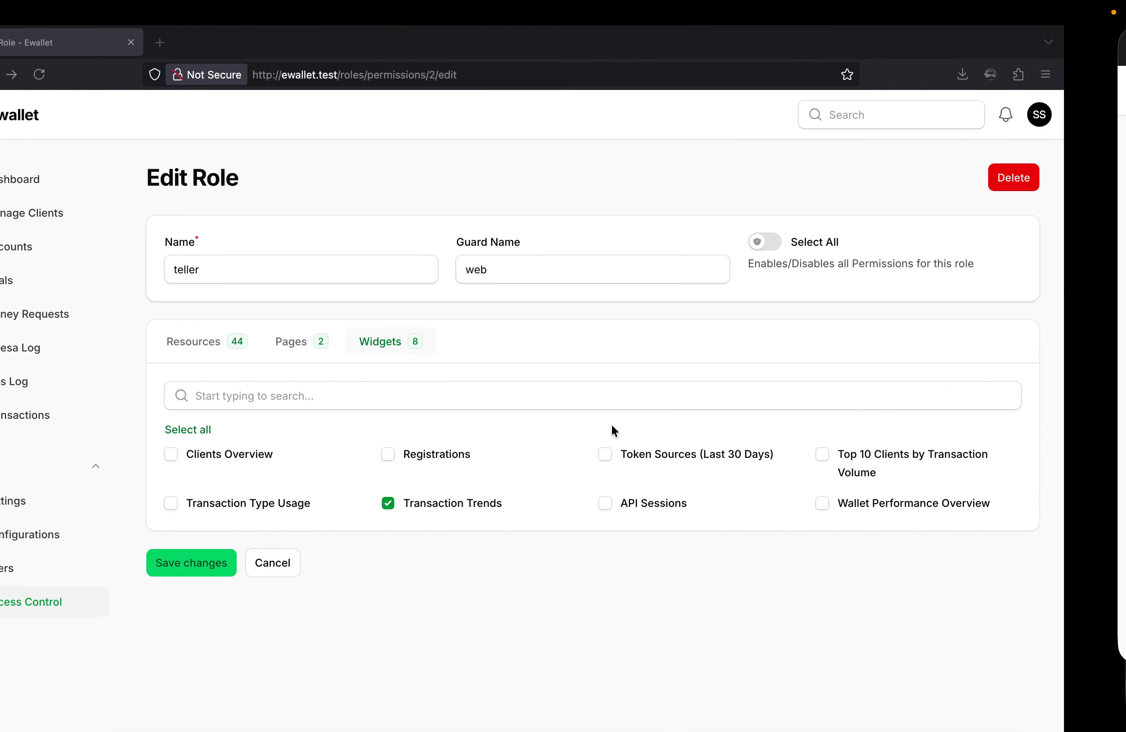
{"action": "left_click", "coordinate": [229, 337]}
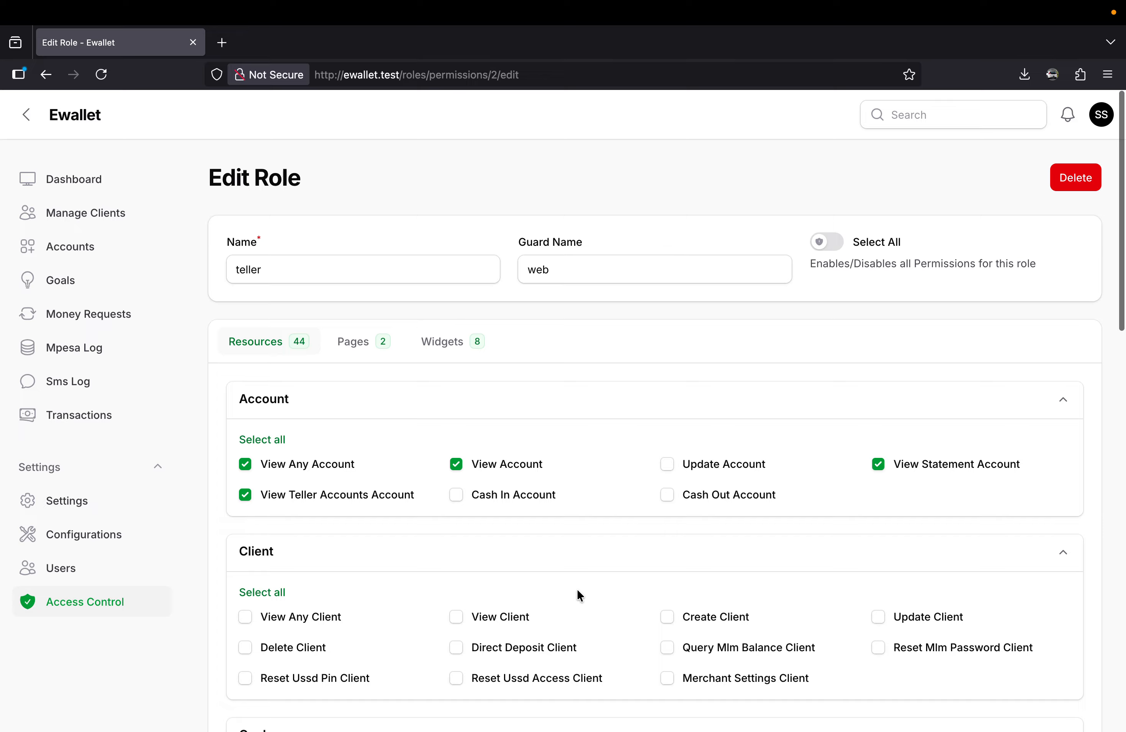
{"action": "scroll", "coordinate": [578, 589], "scroll_direction": "down", "scroll_amount": 20}
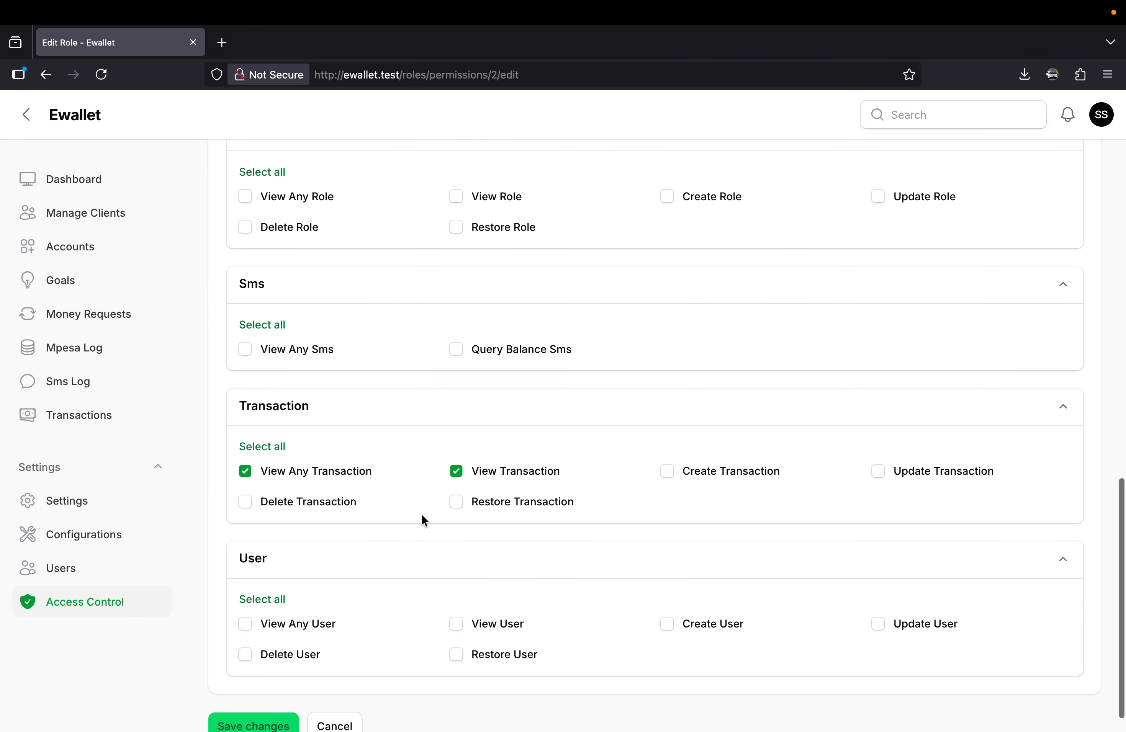
{"action": "scroll", "coordinate": [453, 527], "scroll_direction": "up", "scroll_amount": 16}
{"action": "key", "text": "ctrl+Right"}
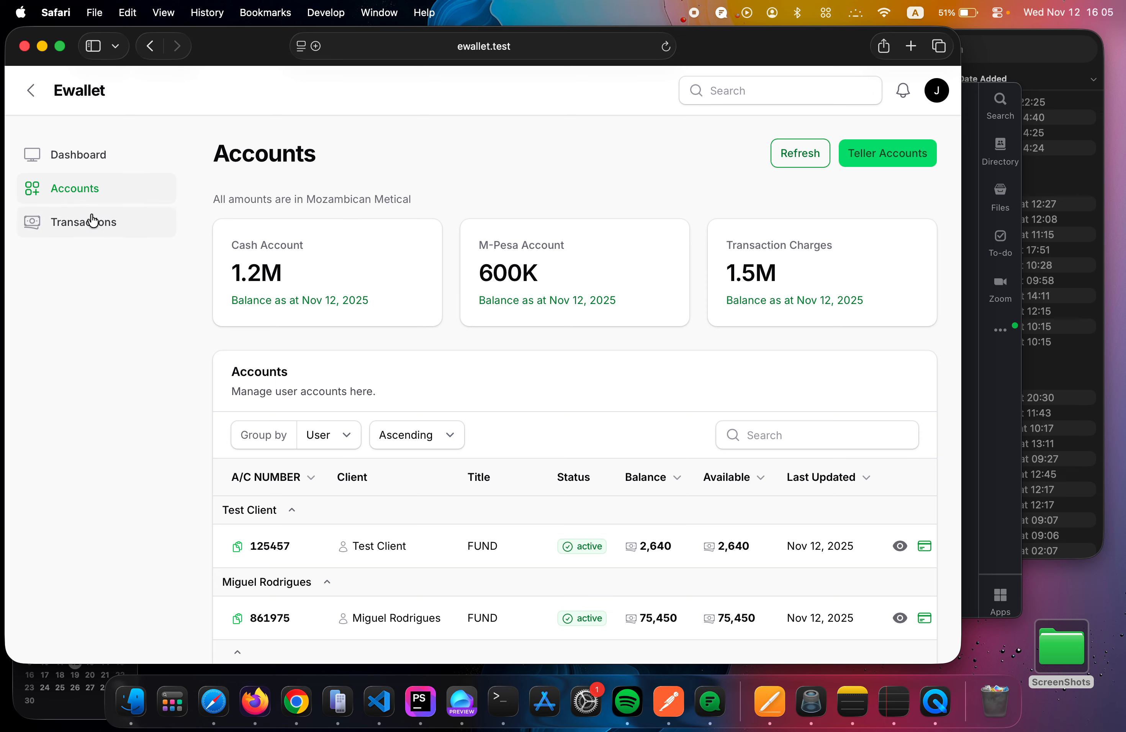
{"action": "left_click", "coordinate": [90, 219]}
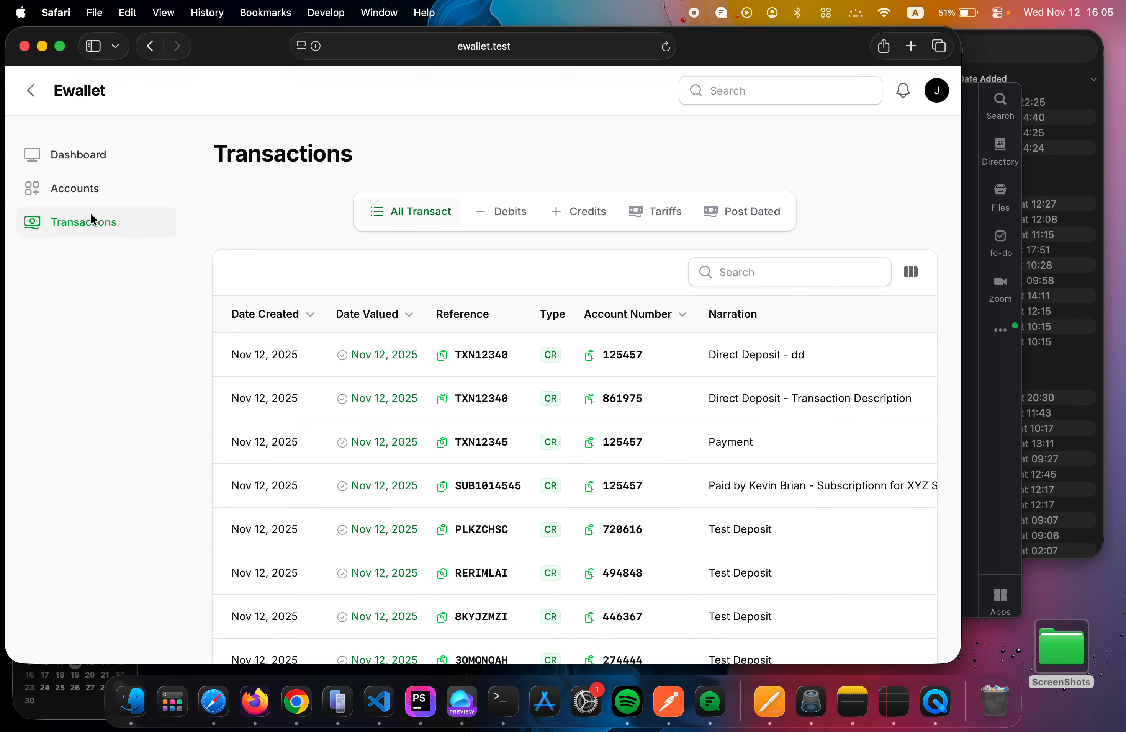
Remove View Any Transaction and View Transaction from the Teller role in Firefox and save the changes.
{"action": "key", "text": "ctrl+Left"}
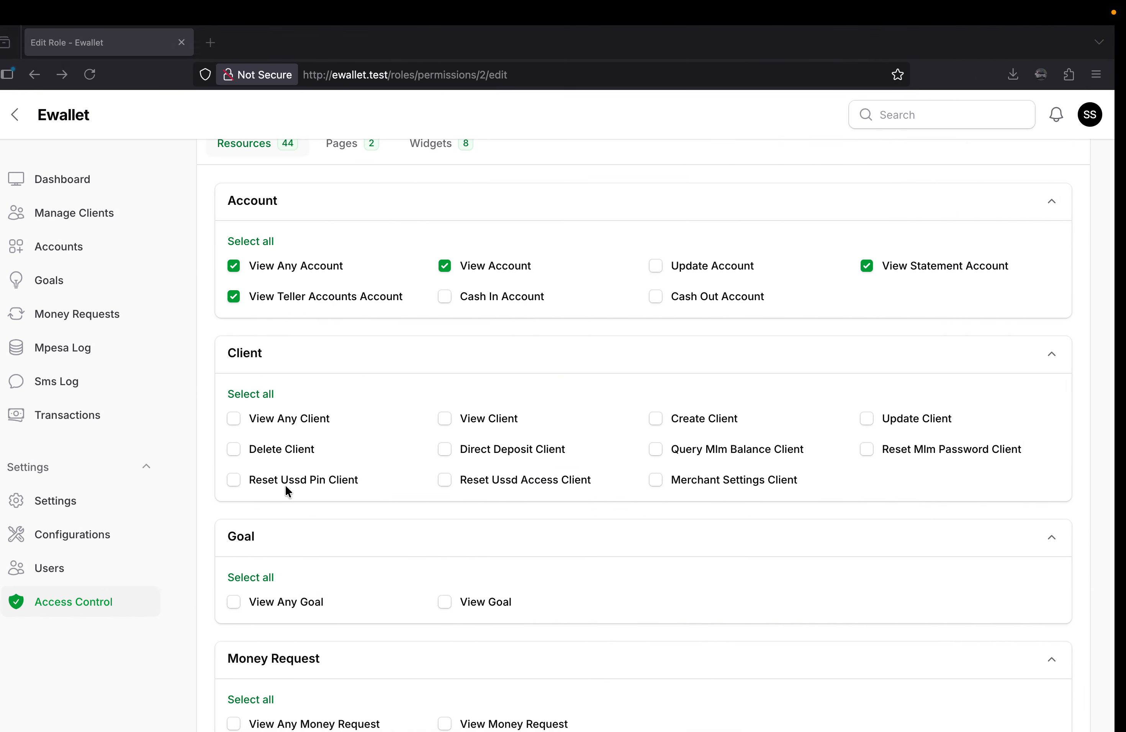
{"action": "scroll", "coordinate": [287, 491], "scroll_direction": "down", "scroll_amount": 15}
{"action": "left_click", "coordinate": [245, 437]}
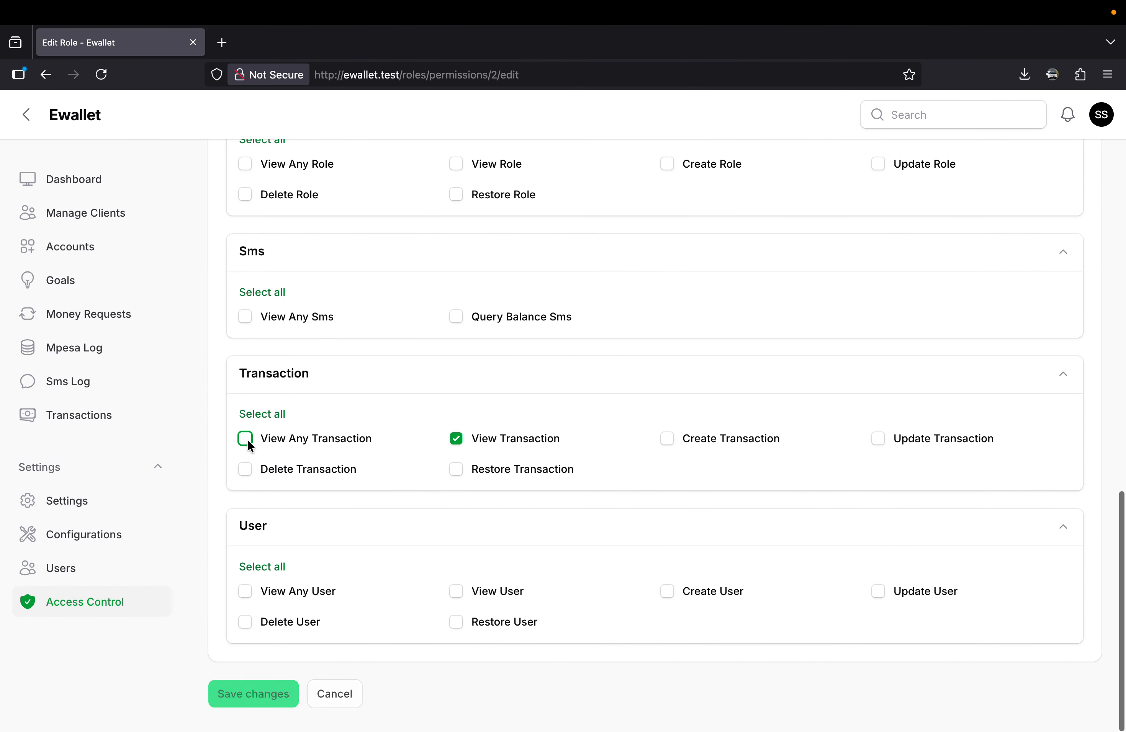
{"action": "left_click", "coordinate": [455, 441]}
{"action": "left_click", "coordinate": [241, 694]}
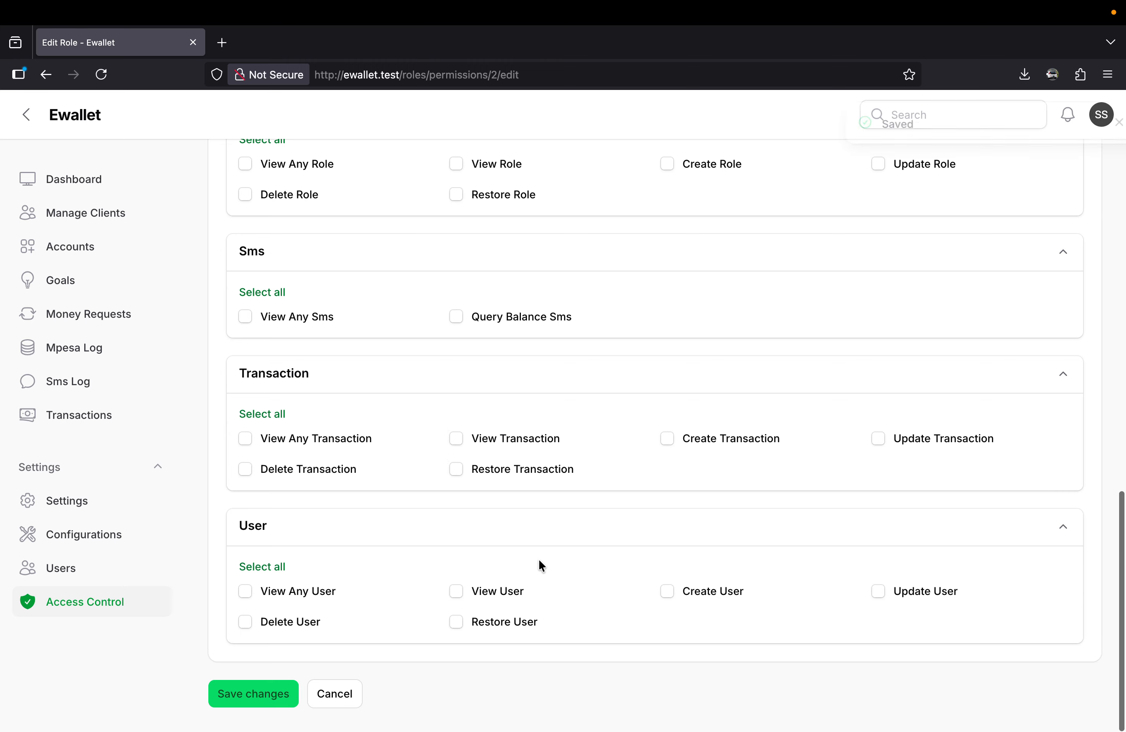
Reload the teller's Transactions page in Safari and check the page address to test the removed access.
{"action": "key", "text": "ctrl+Right"}
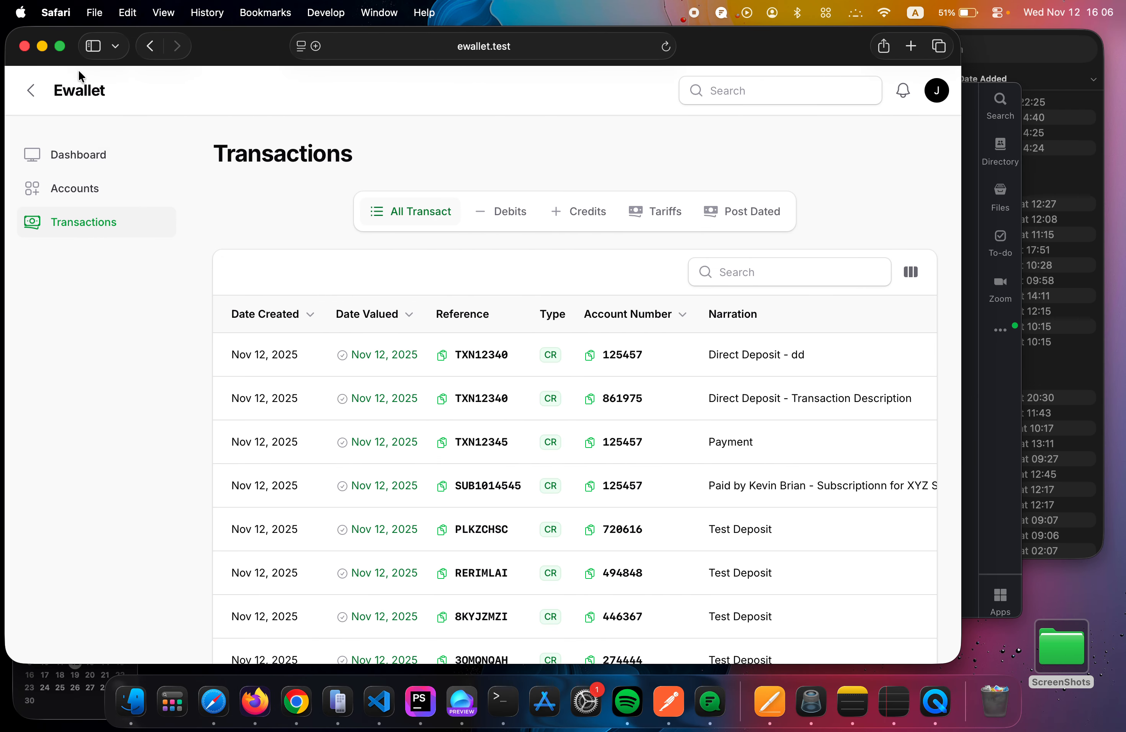
{"action": "key", "text": "super+r"}
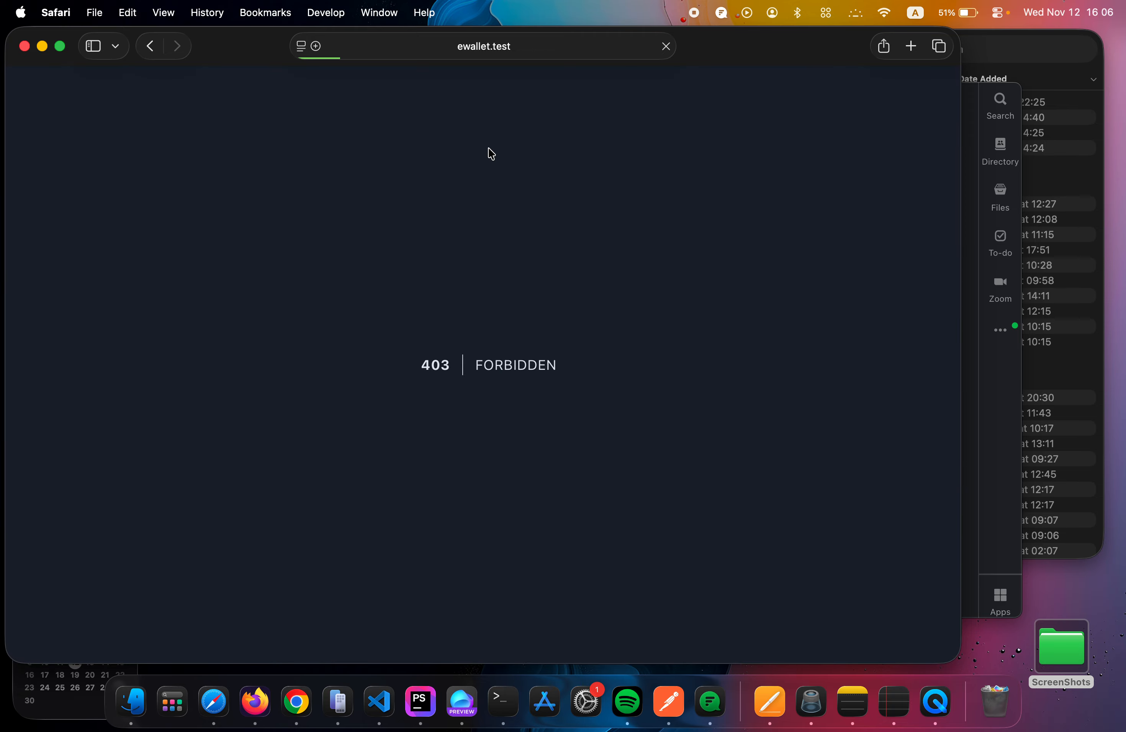
{"action": "double_click", "coordinate": [514, 365]}
{"action": "left_click", "coordinate": [546, 50]}
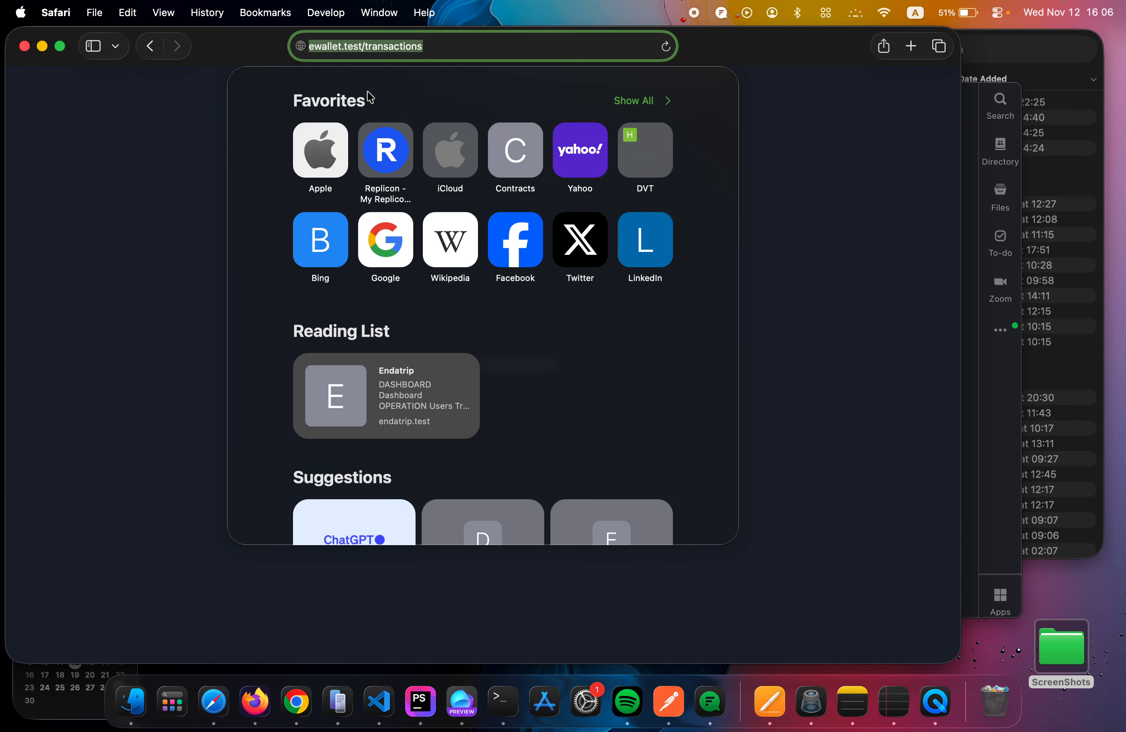
{"action": "left_click", "coordinate": [114, 145]}
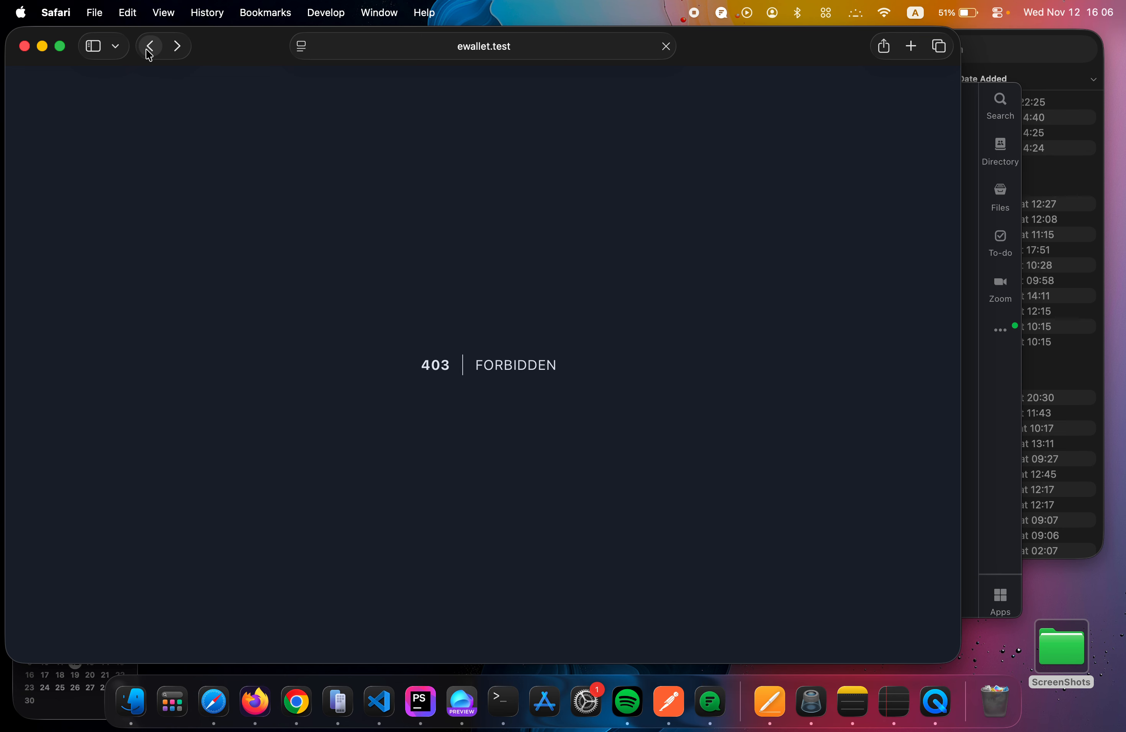
Load ewallet.test/dashboard as the teller, check the available navigation and review the Accounts page.
{"action": "left_click", "coordinate": [516, 46]}
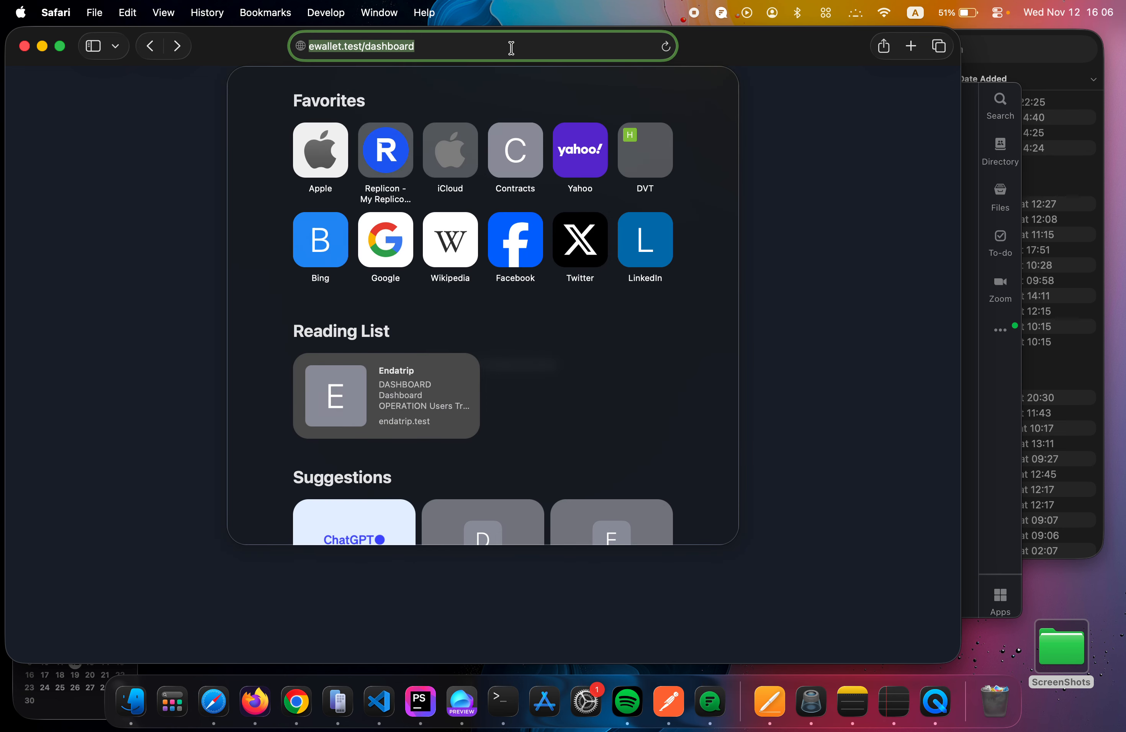
{"action": "key", "text": "Return"}
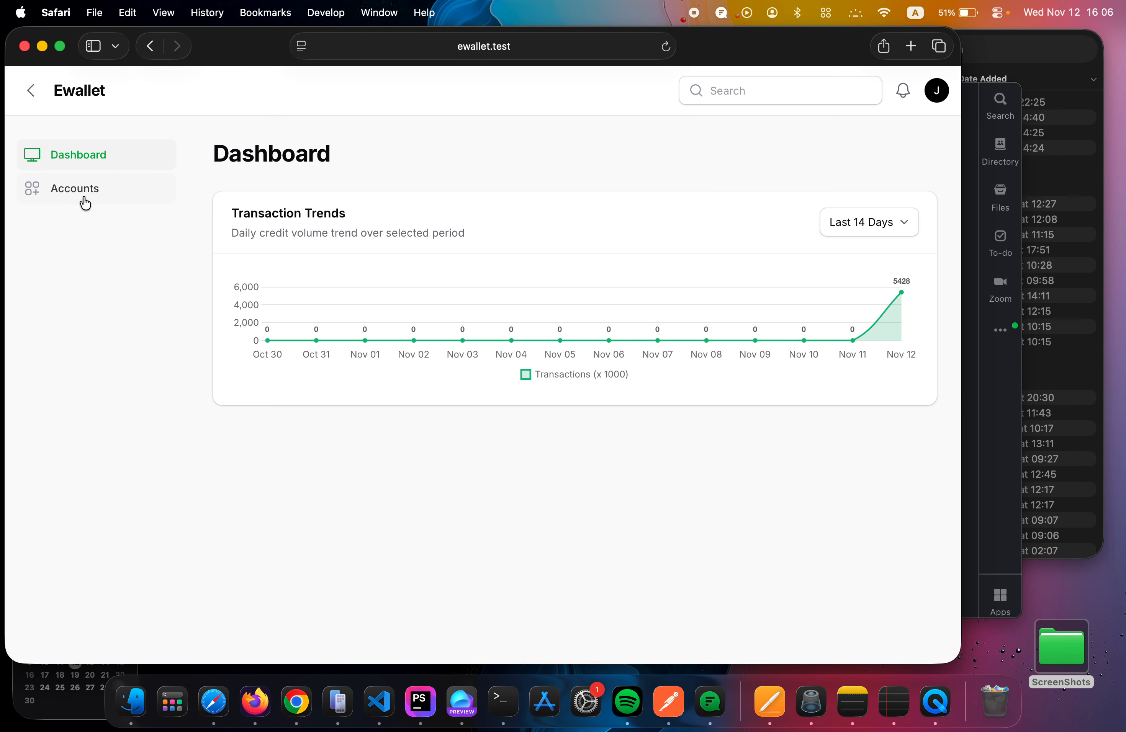
{"action": "left_click", "coordinate": [94, 199]}
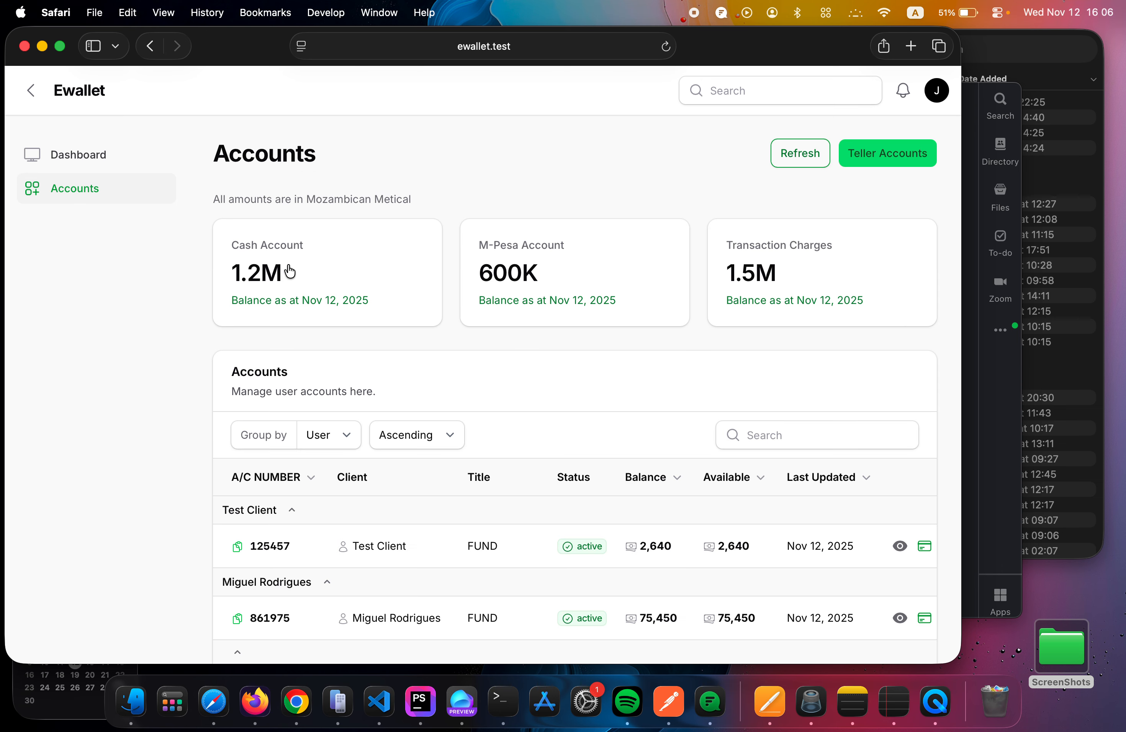
{"action": "scroll", "coordinate": [557, 453], "scroll_direction": "down", "scroll_amount": 3}
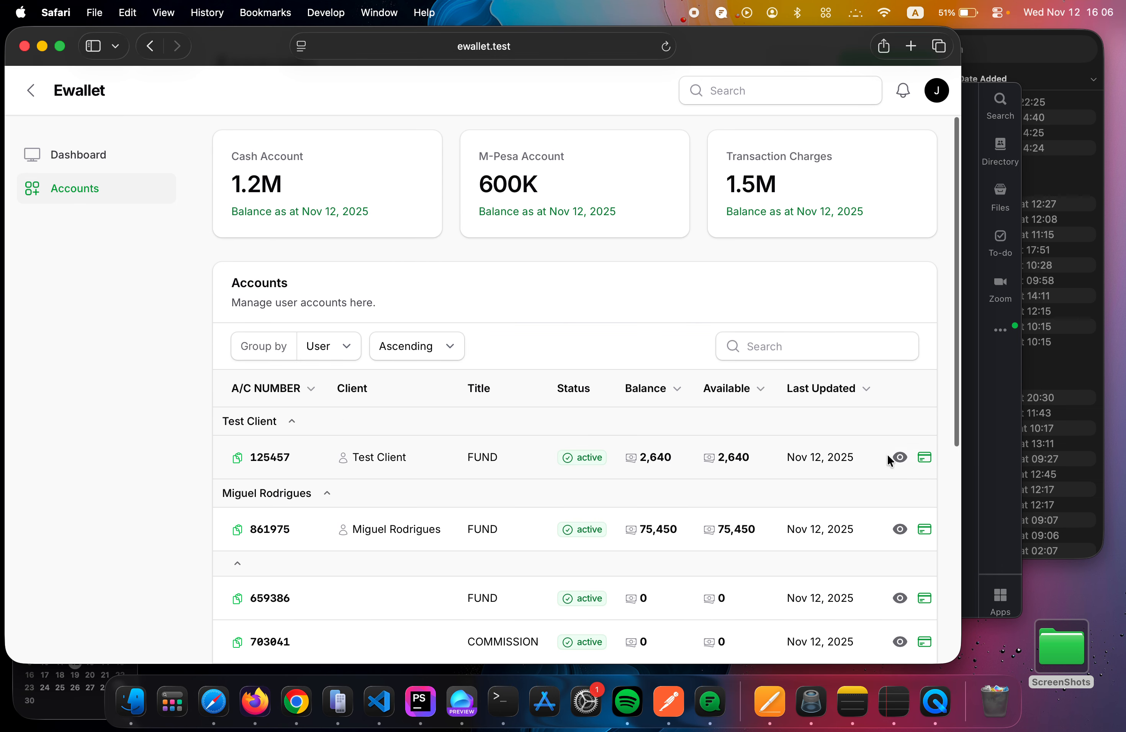
Check the signed-in data entry user's dashboard in Chrome, and review the Data Entry role's resource permissions in Firefox.
{"action": "key", "text": "ctrl+Right"}
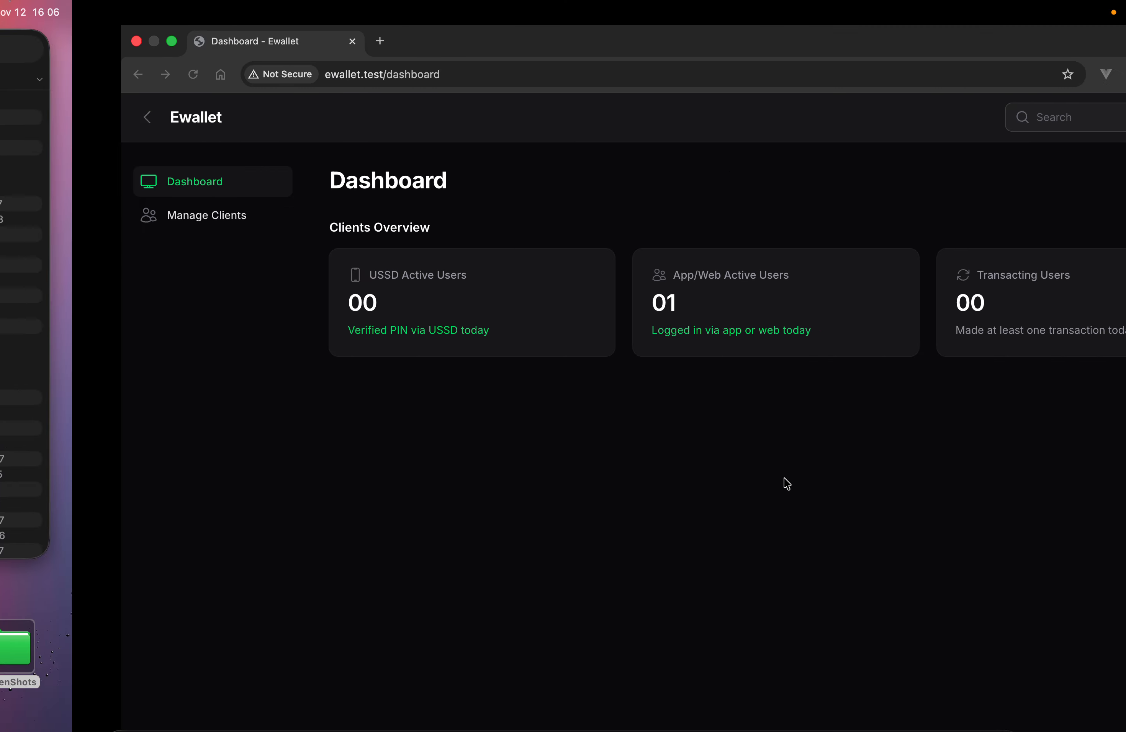
{"action": "left_click", "coordinate": [1113, 117]}
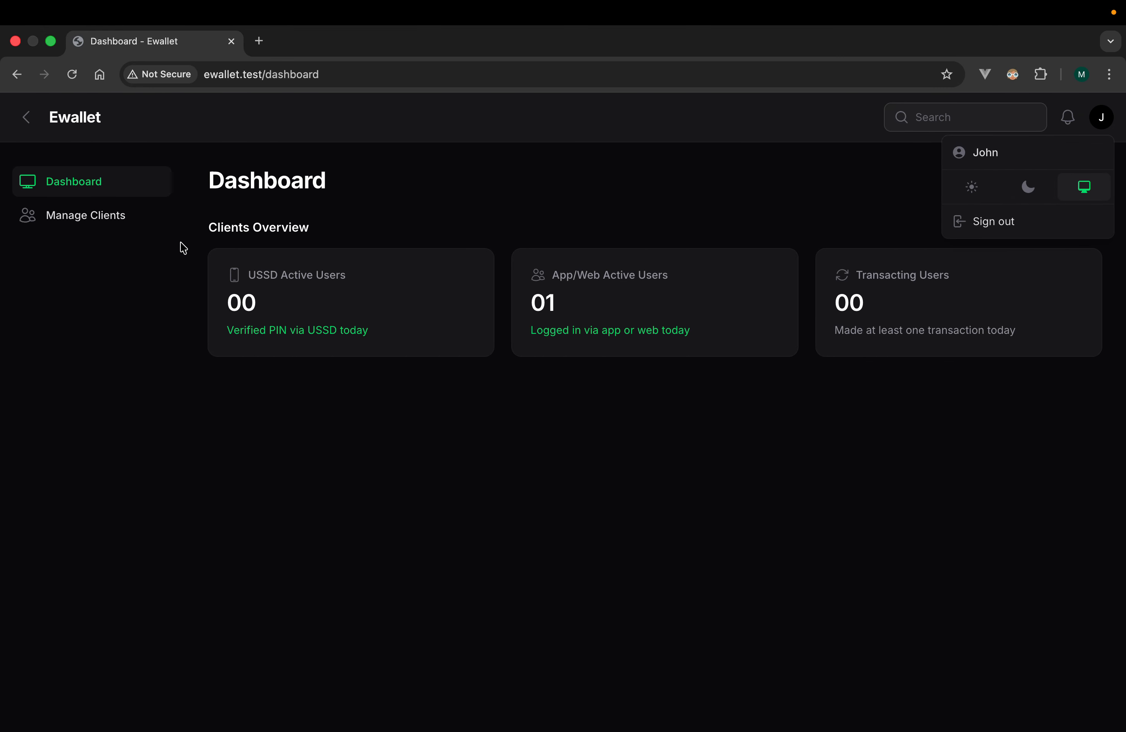
{"action": "key", "text": "ctrl+Left"}
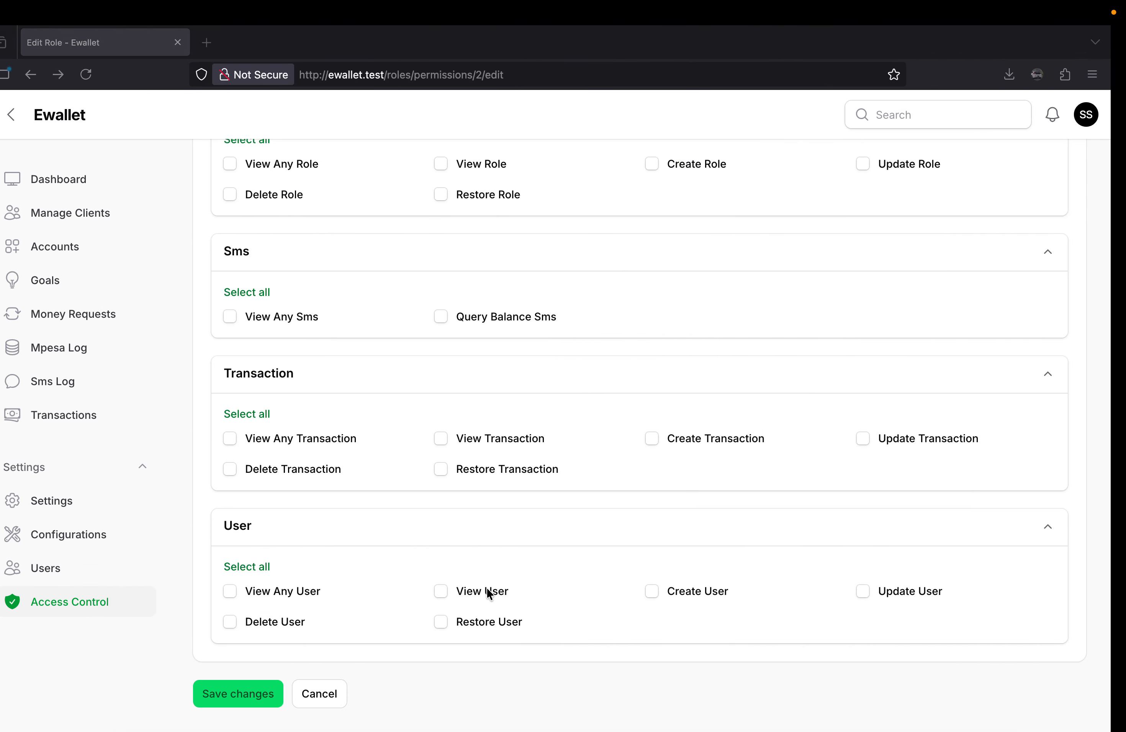
{"action": "left_click", "coordinate": [80, 603]}
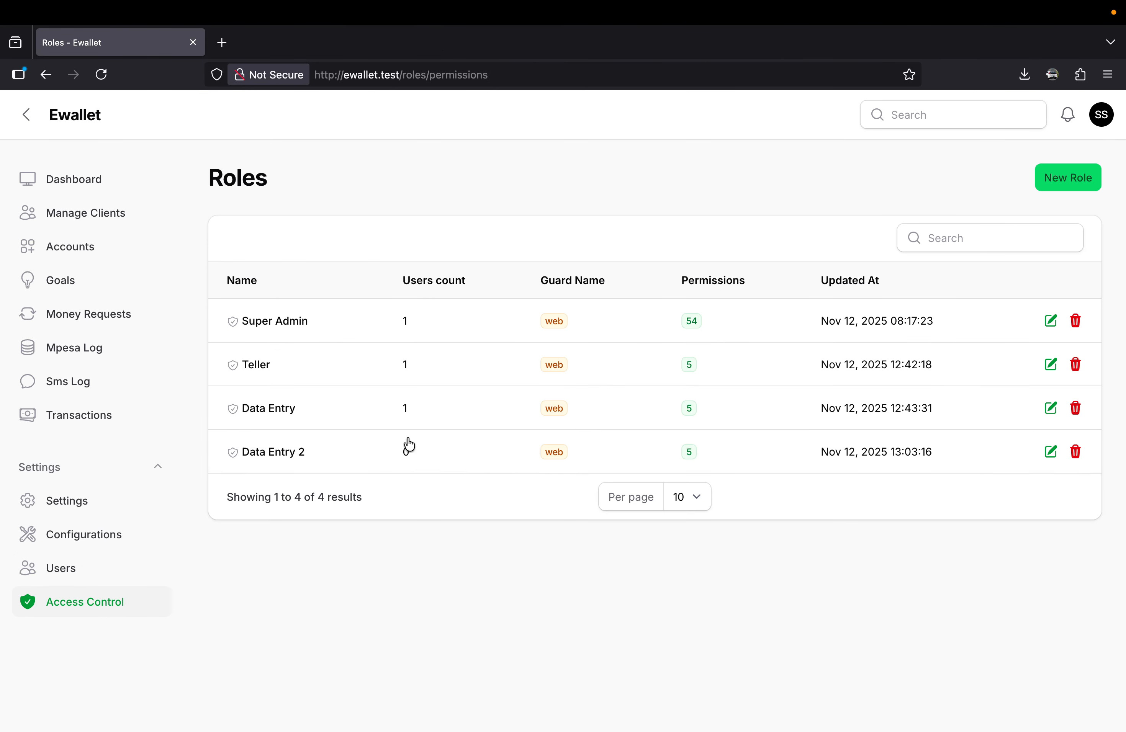
{"action": "left_click", "coordinate": [735, 410]}
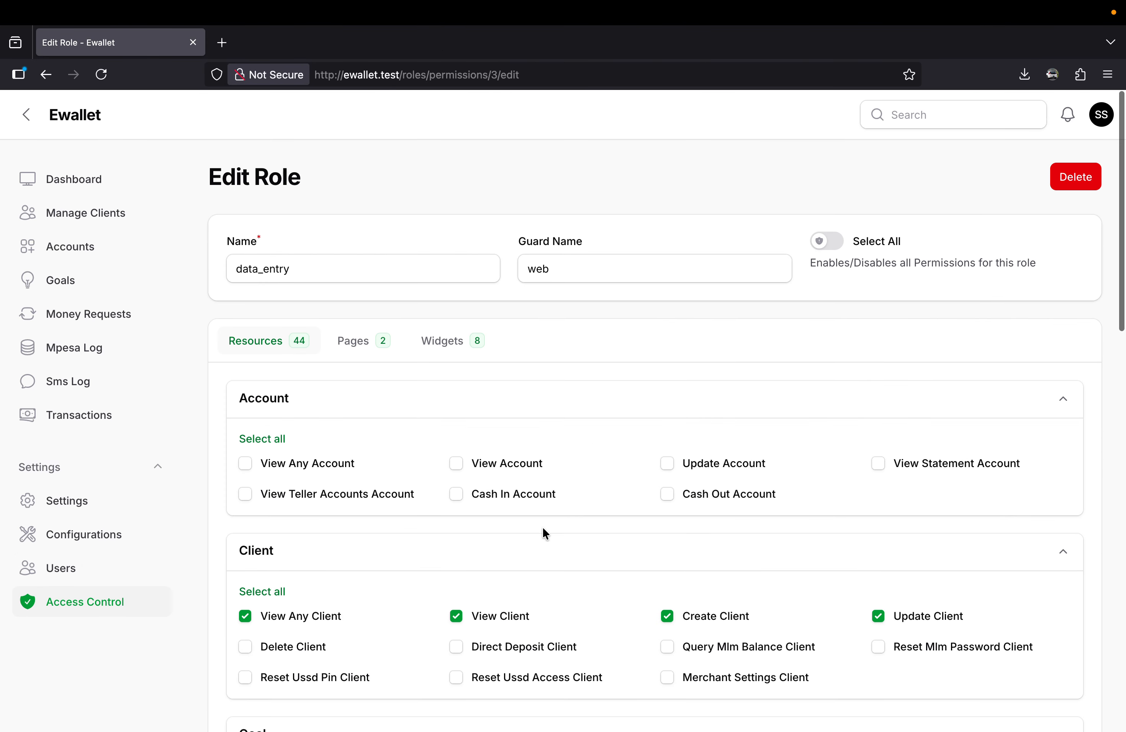
{"action": "scroll", "coordinate": [542, 527], "scroll_direction": "down", "scroll_amount": 5}
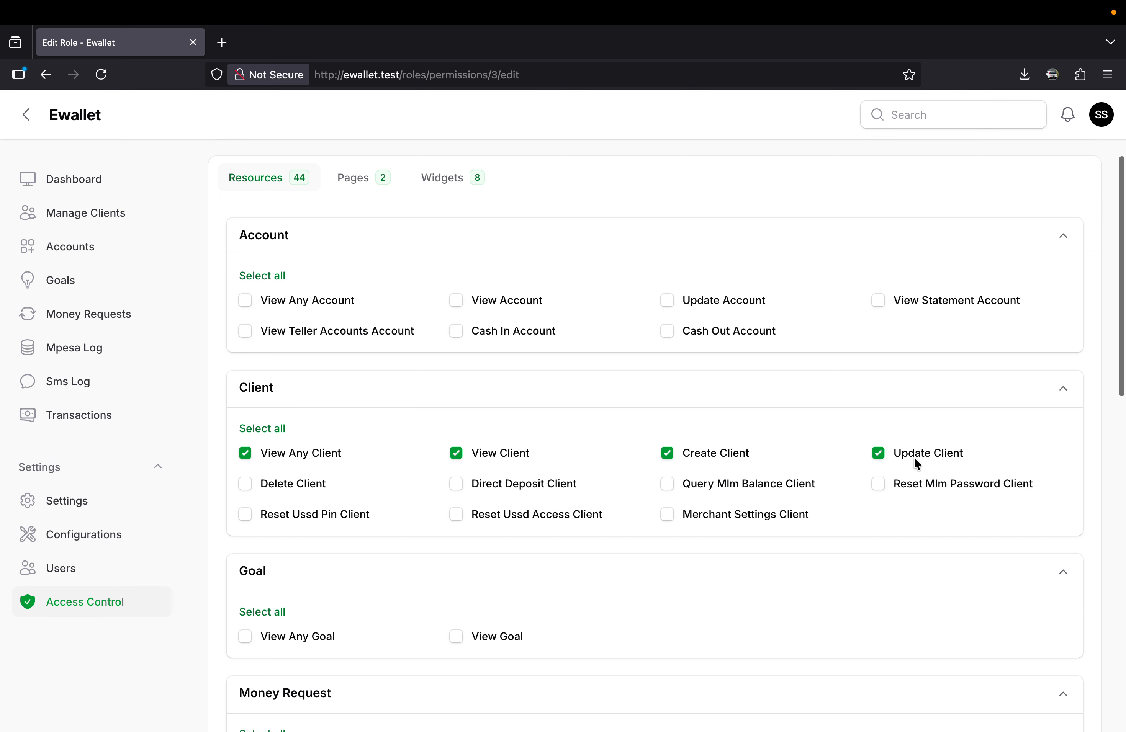
{"action": "scroll", "coordinate": [915, 460], "scroll_direction": "down", "scroll_amount": 15}
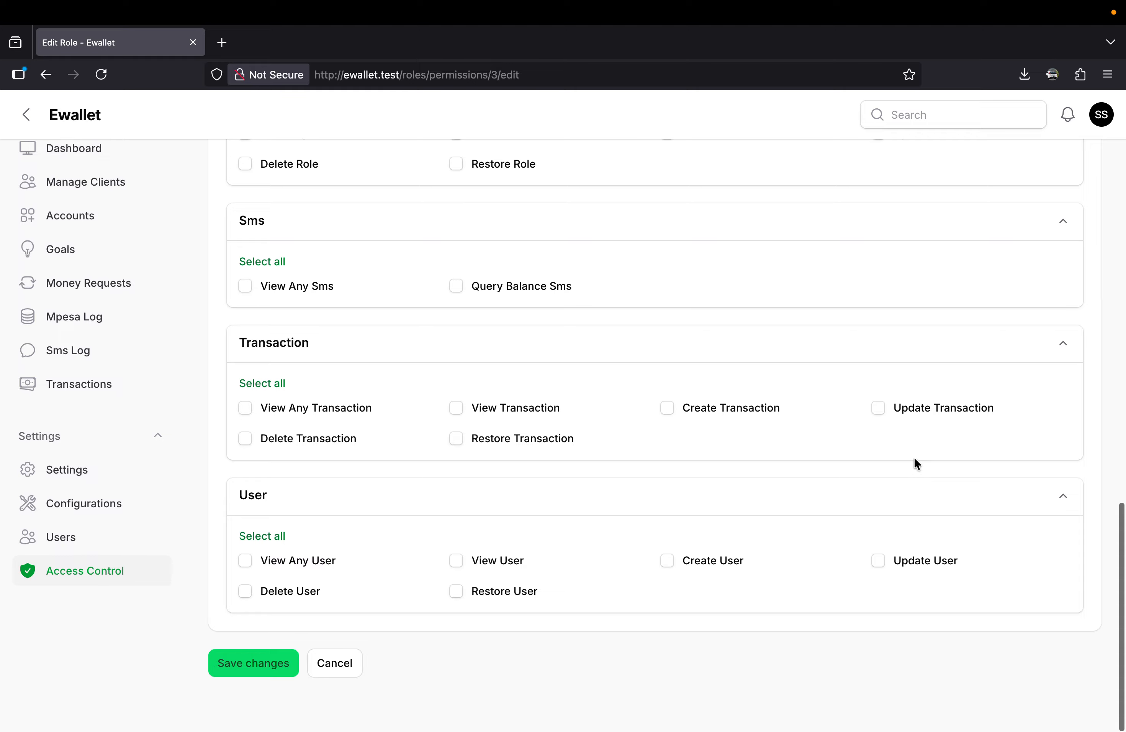
{"action": "scroll", "coordinate": [914, 459], "scroll_direction": "up", "scroll_amount": 15}
Browse Manage Clients as the data entry user in Chrome, opening the second client's details and returning to the client list.
{"action": "key", "text": "ctrl+Right"}
{"action": "key", "text": "ctrl+Right"}
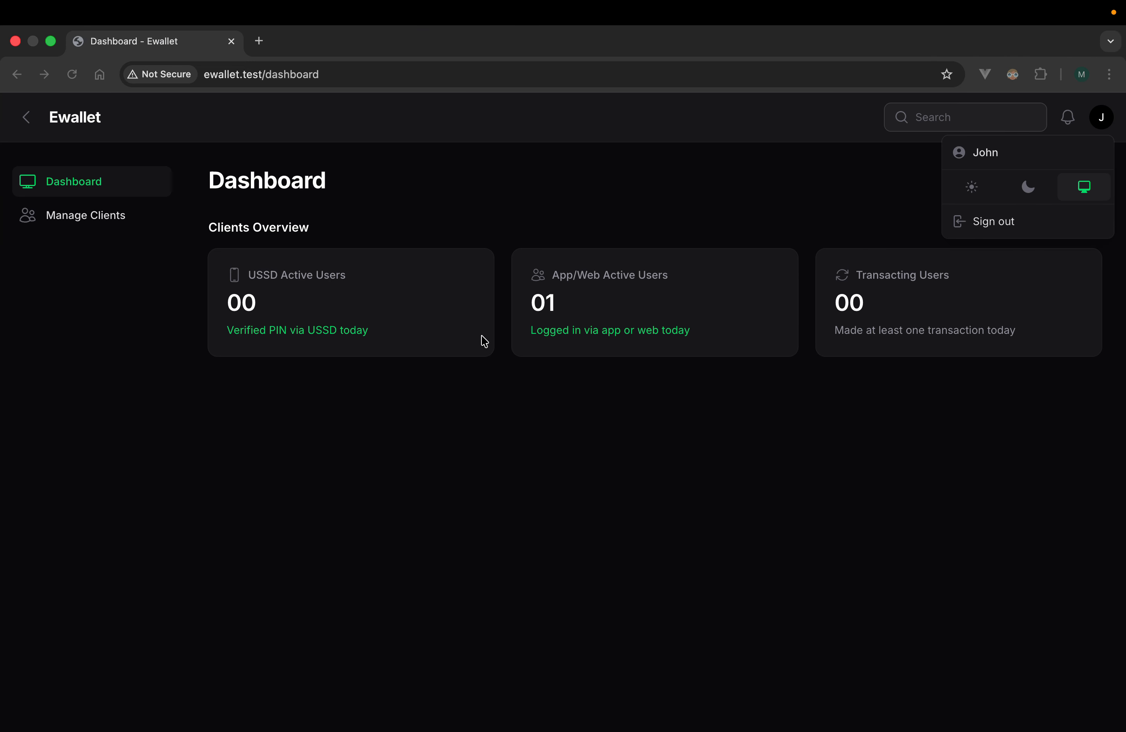
{"action": "left_click", "coordinate": [83, 217]}
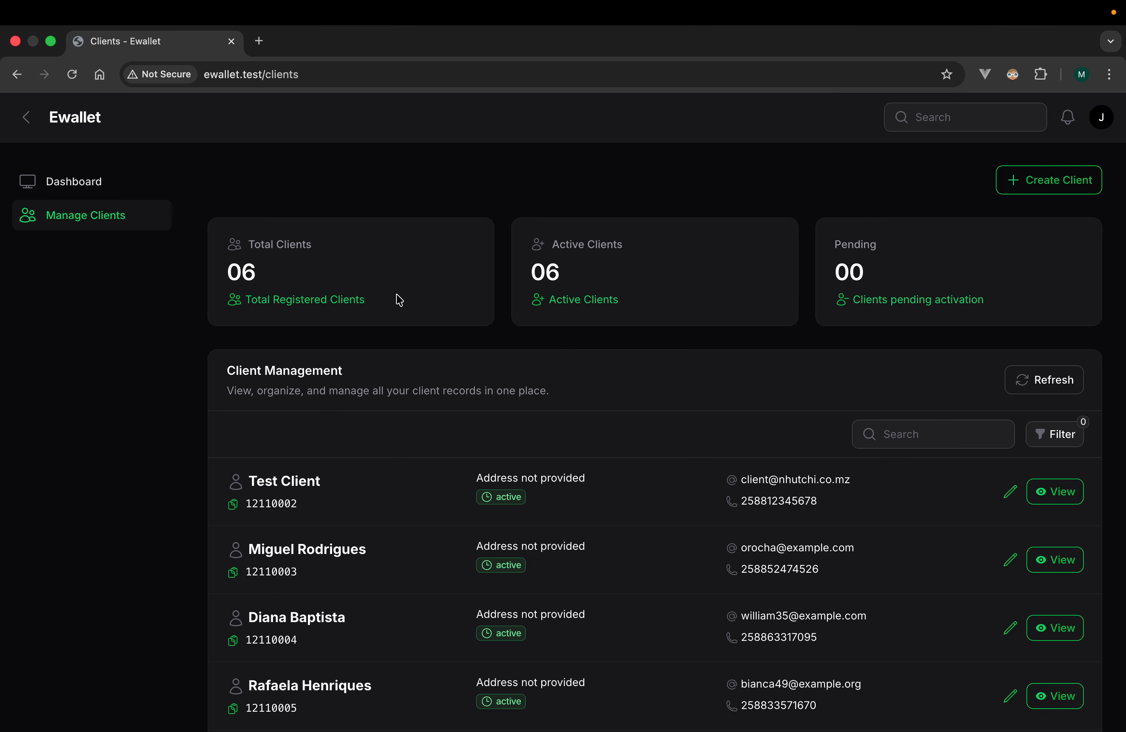
{"action": "scroll", "coordinate": [616, 515], "scroll_direction": "down", "scroll_amount": 3}
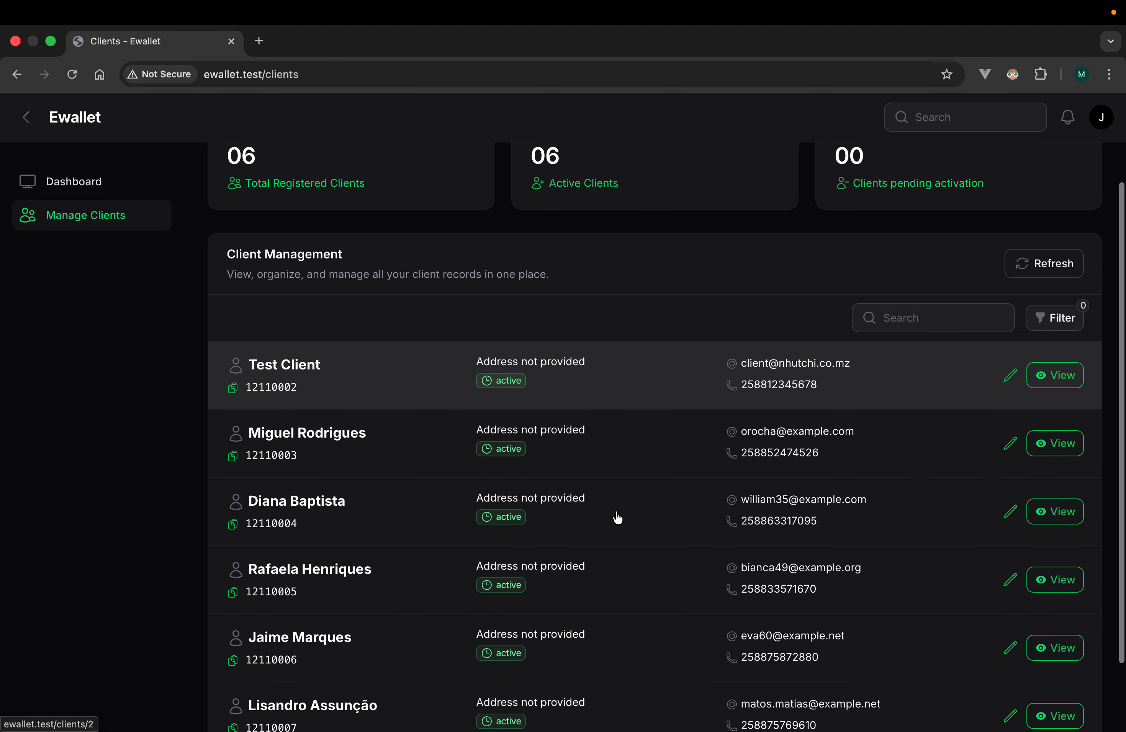
{"action": "scroll", "coordinate": [616, 515], "scroll_direction": "up", "scroll_amount": 3}
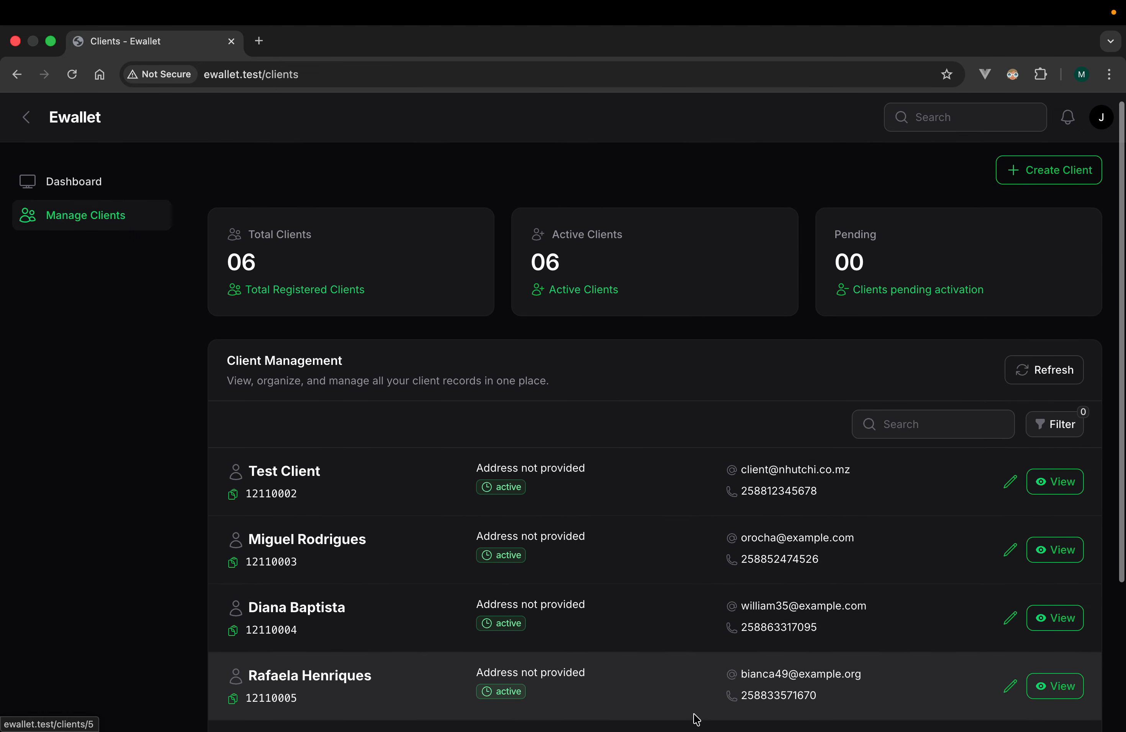
{"action": "scroll", "coordinate": [695, 719], "scroll_direction": "down", "scroll_amount": 1}
{"action": "left_click", "coordinate": [653, 534]}
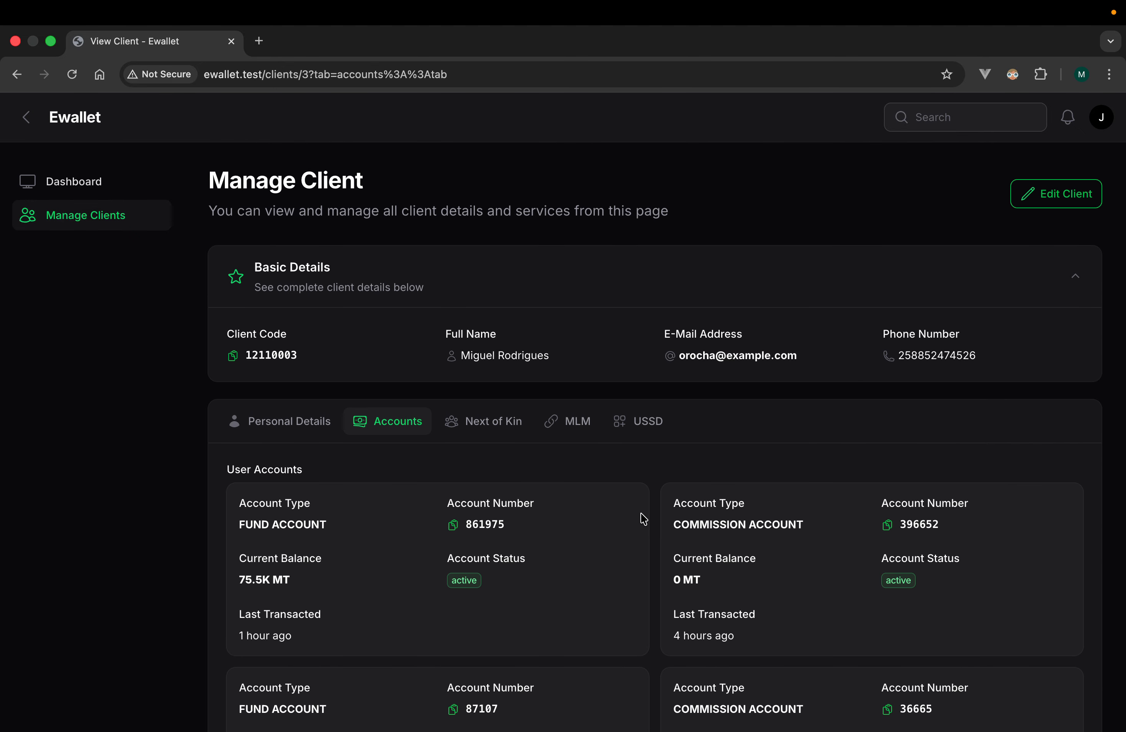
{"action": "scroll", "coordinate": [762, 453], "scroll_direction": "left", "scroll_amount": 5}
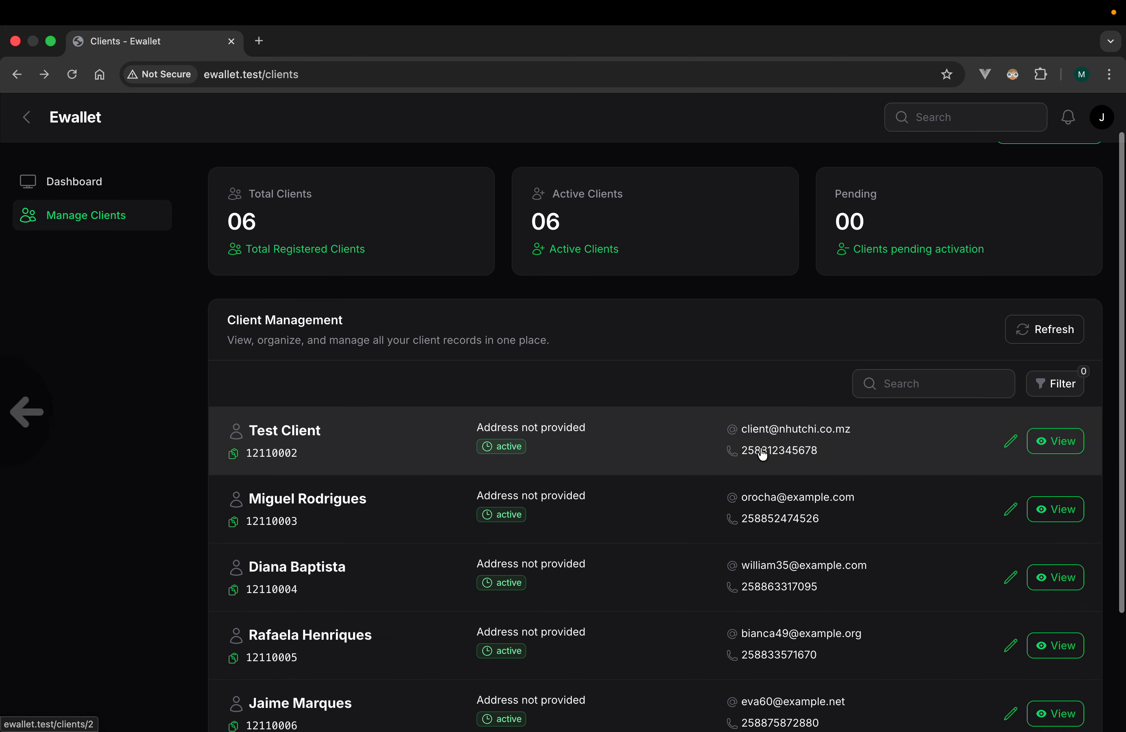
{"action": "scroll", "coordinate": [989, 300], "scroll_direction": "up", "scroll_amount": 1}
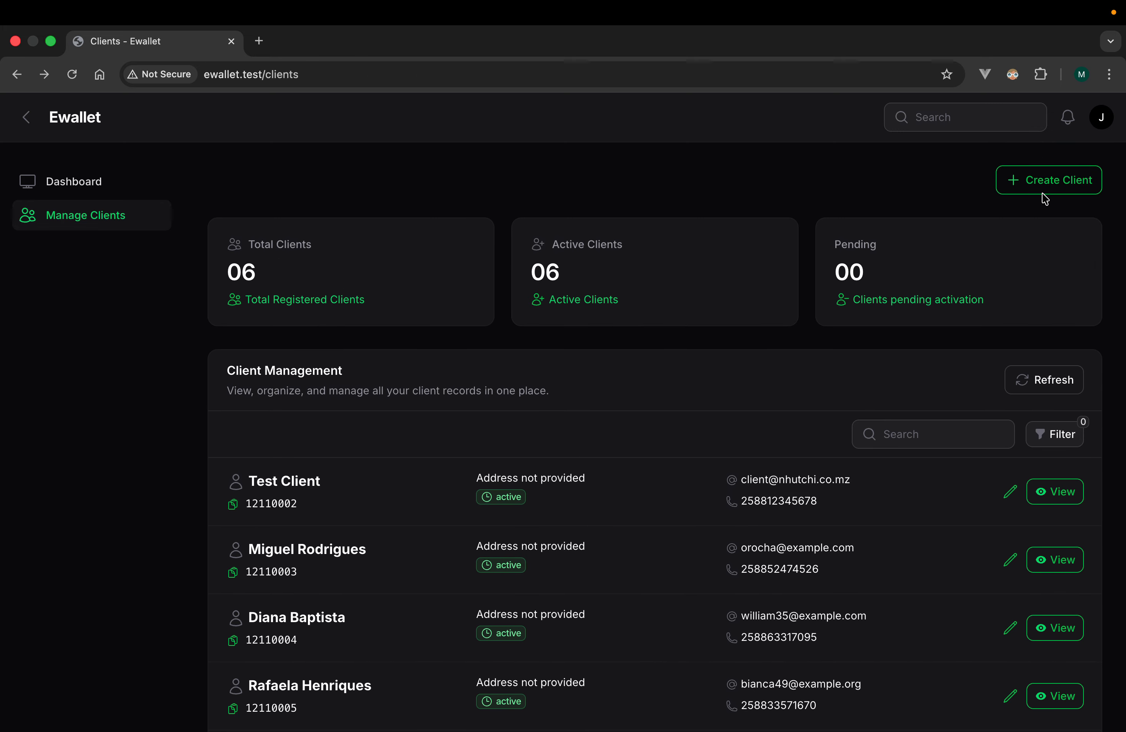
Remove the Create Client permission from the Data Entry role in Firefox and save the changes.
{"action": "key", "text": "ctrl+Left"}
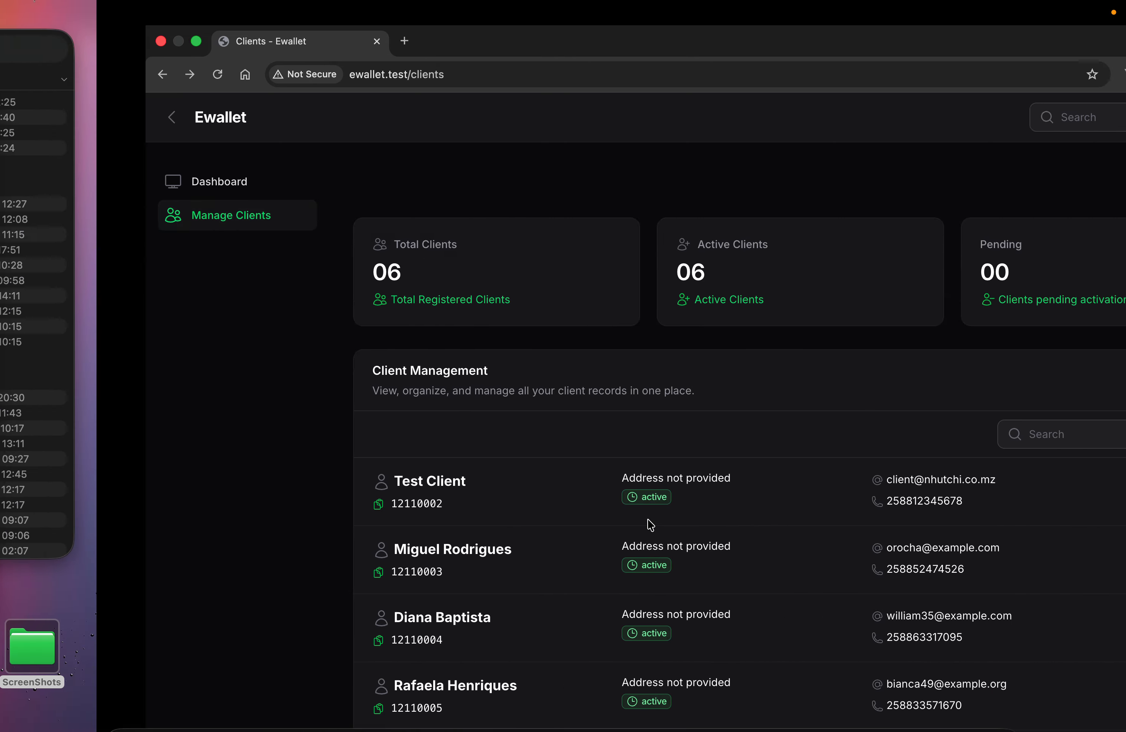
{"action": "key", "text": "ctrl+Left"}
{"action": "scroll", "coordinate": [370, 544], "scroll_direction": "down", "scroll_amount": 3}
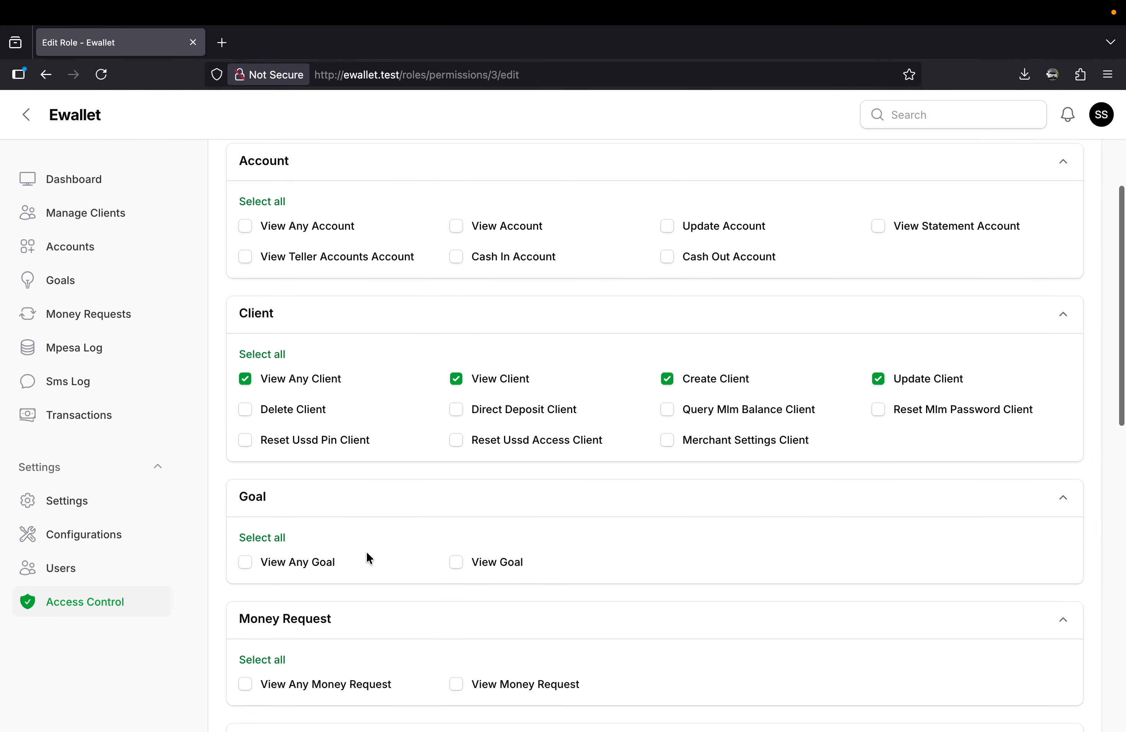
{"action": "scroll", "coordinate": [583, 546], "scroll_direction": "down", "scroll_amount": 20}
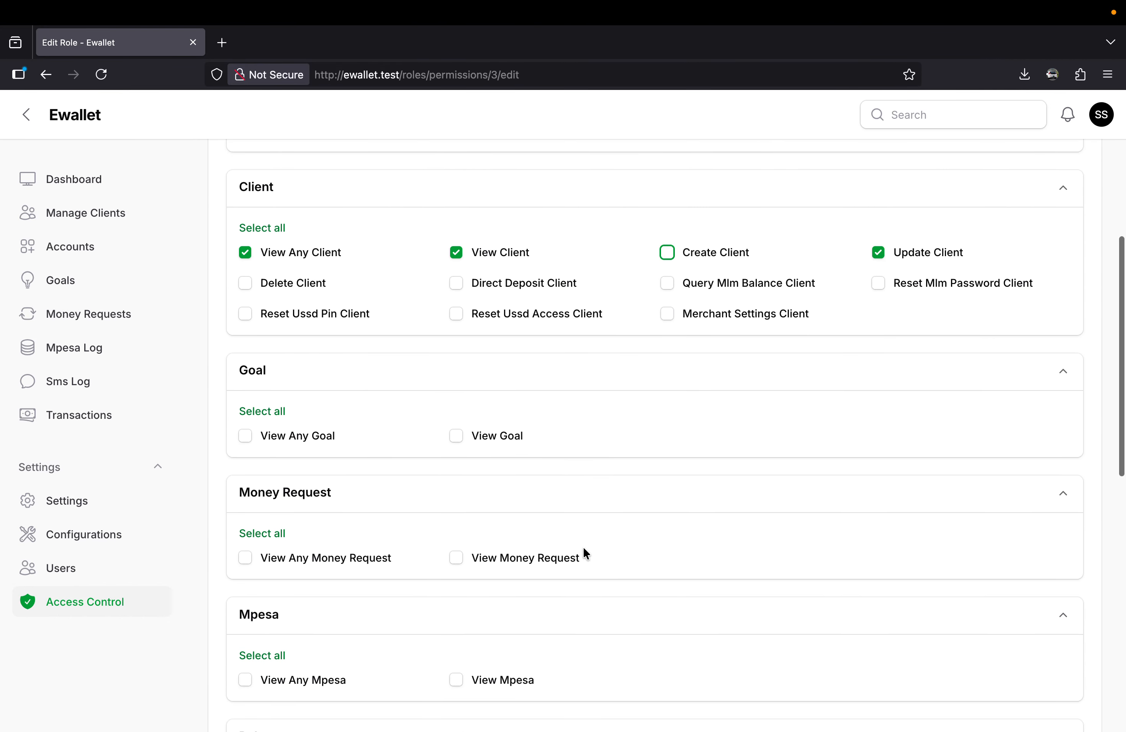
{"action": "left_click", "coordinate": [269, 690]}
Reload the data entry user's Clients page in Chrome to check the effect of the removed Create Client permission.
{"action": "key", "text": "ctrl+Right"}
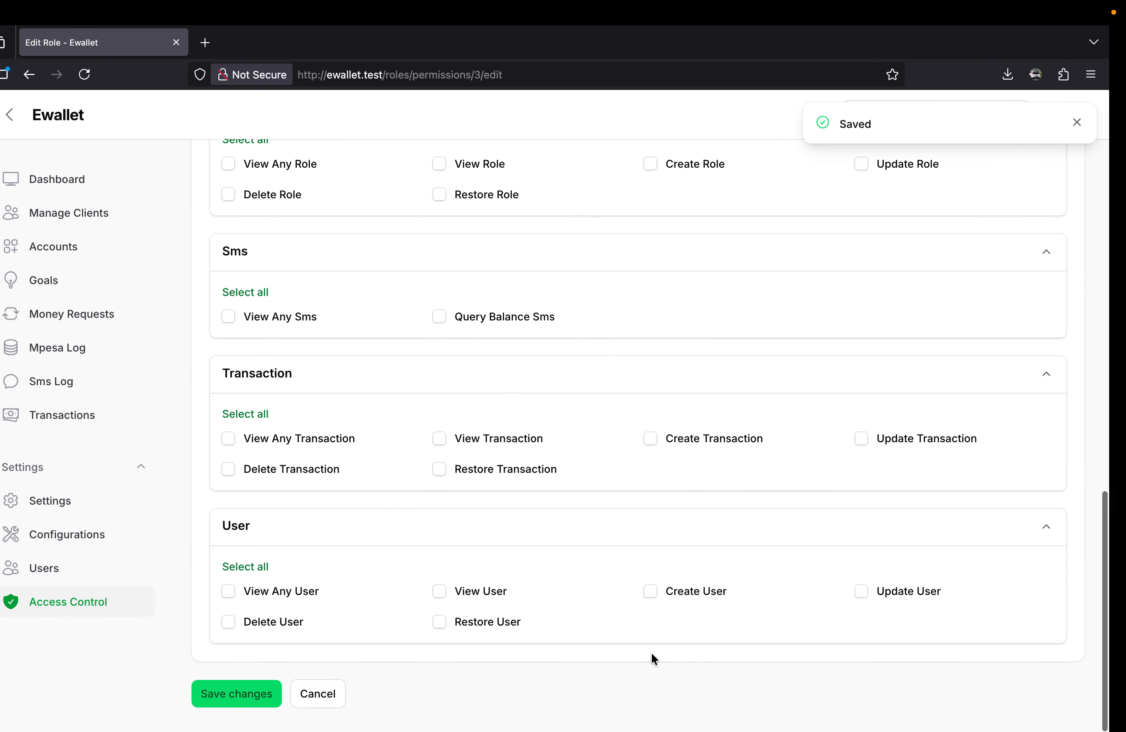
{"action": "key", "text": "ctrl+Right"}
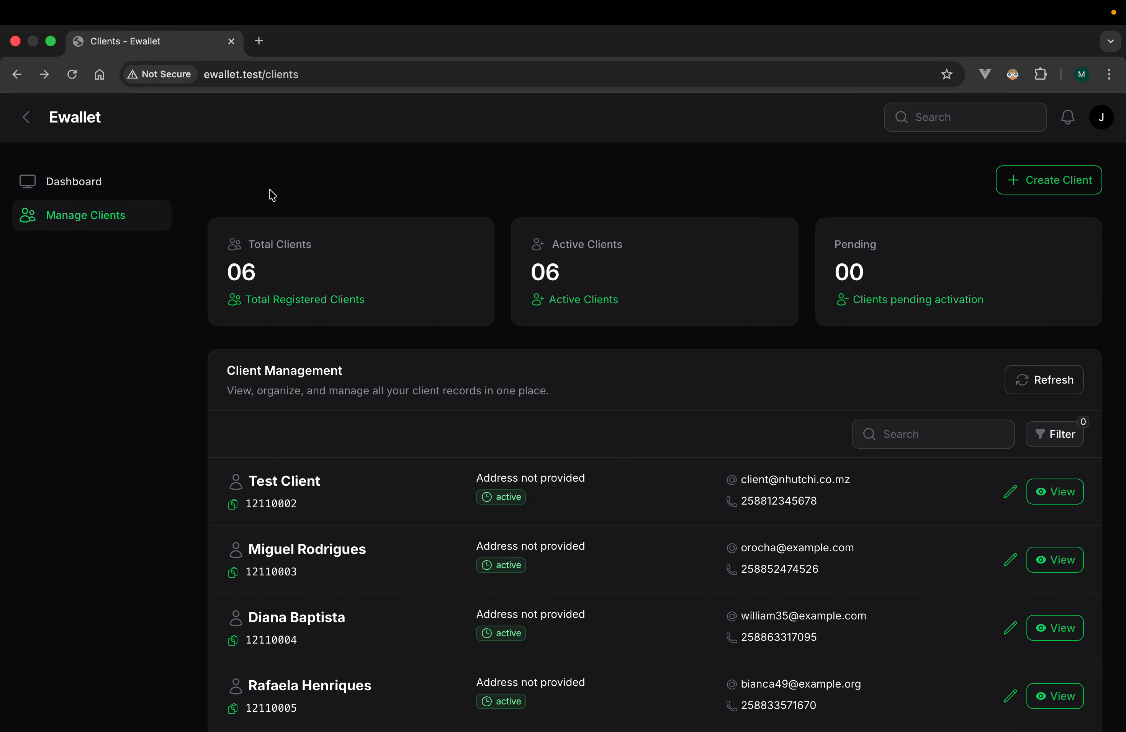
{"action": "left_click", "coordinate": [71, 77]}
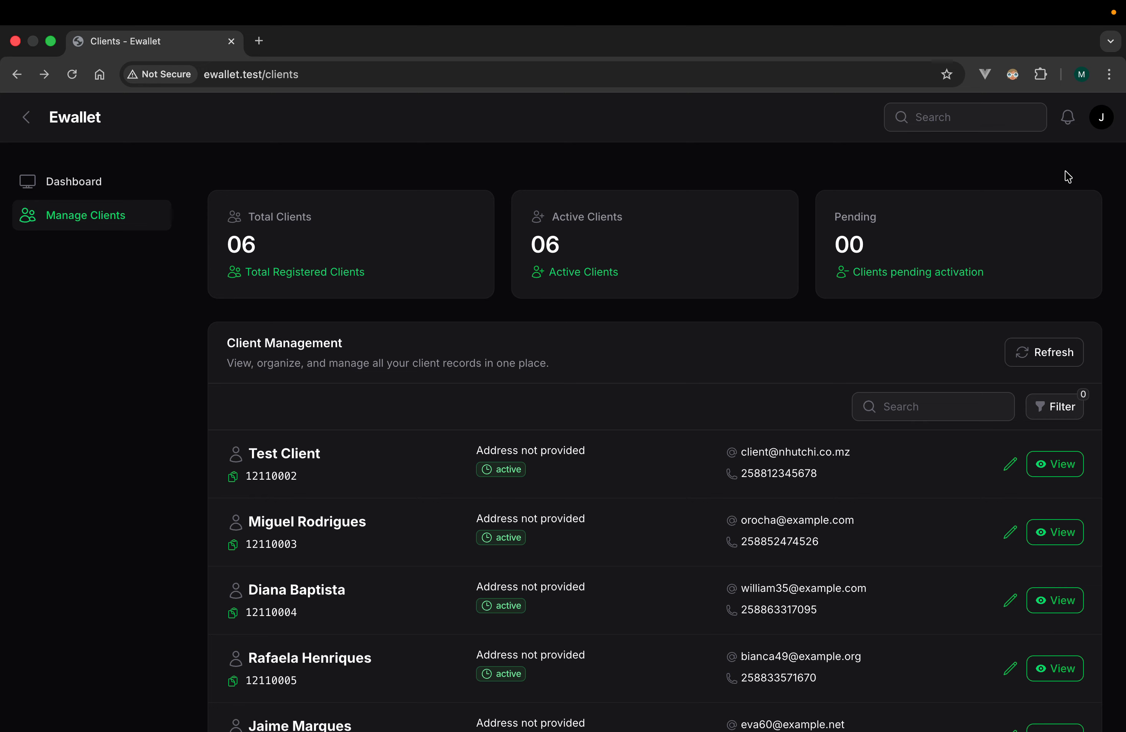
Review the roles list in Firefox, add the data_entry role to the teller user's account and save the changes.
{"action": "key", "text": "ctrl+Left"}
{"action": "key", "text": "ctrl+Left"}
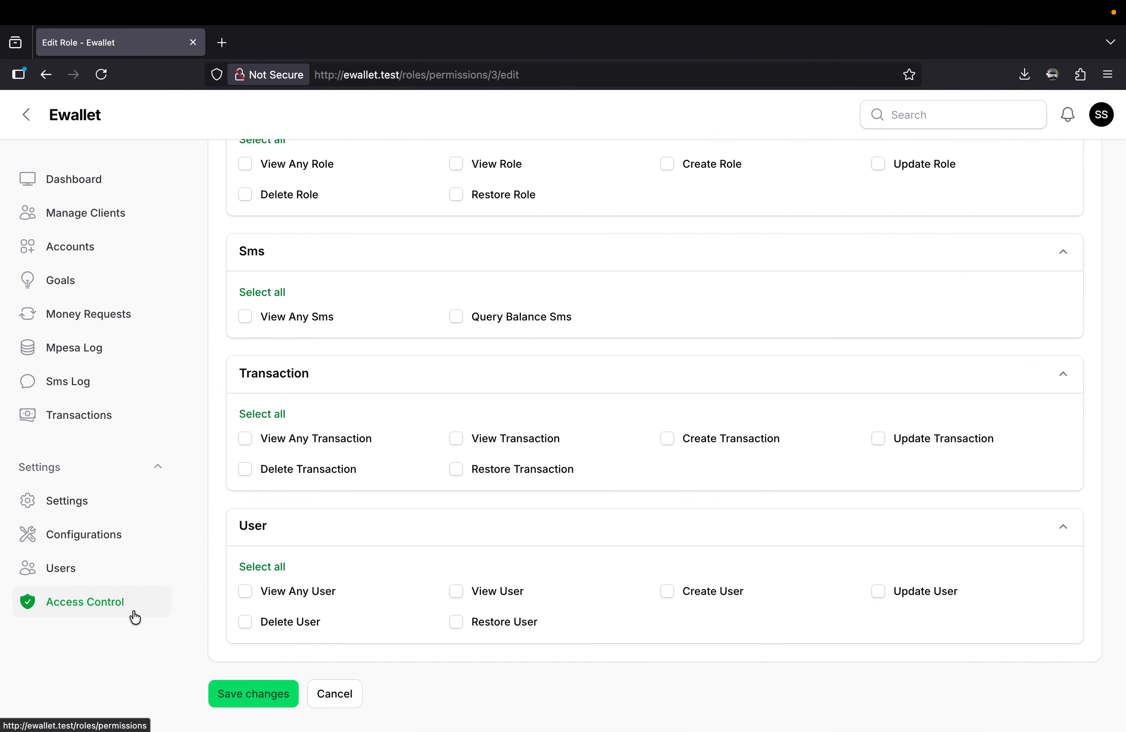
{"action": "left_click", "coordinate": [113, 609]}
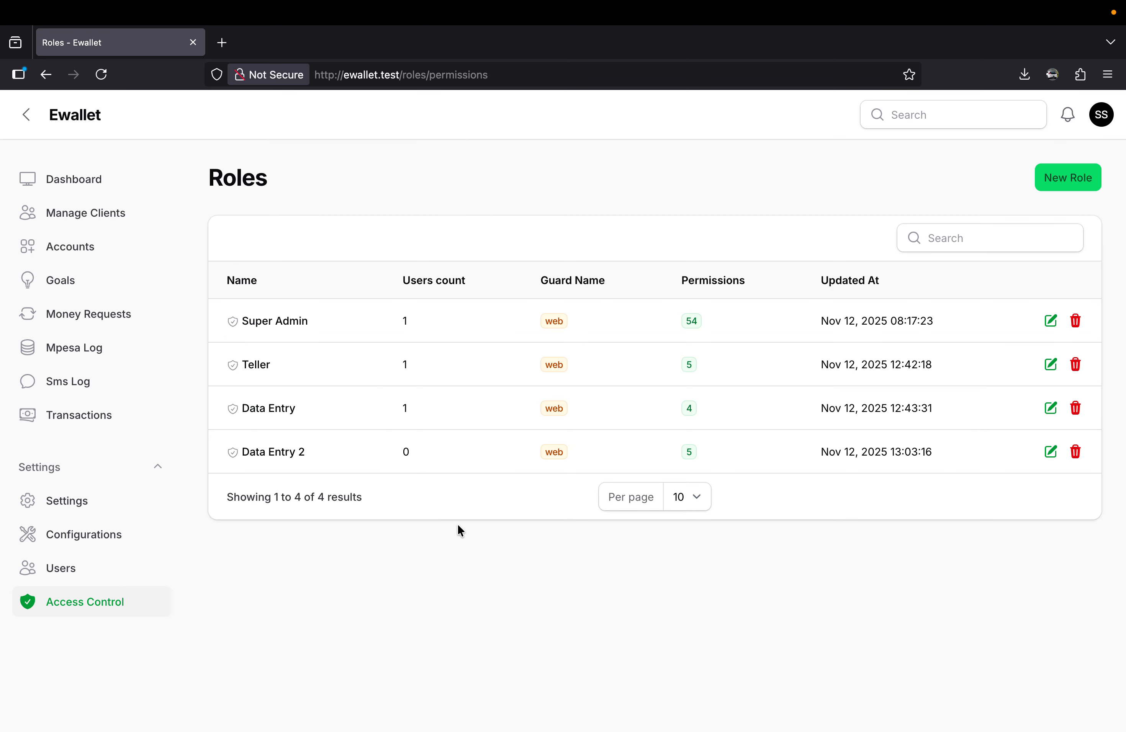
{"action": "left_click", "coordinate": [61, 571]}
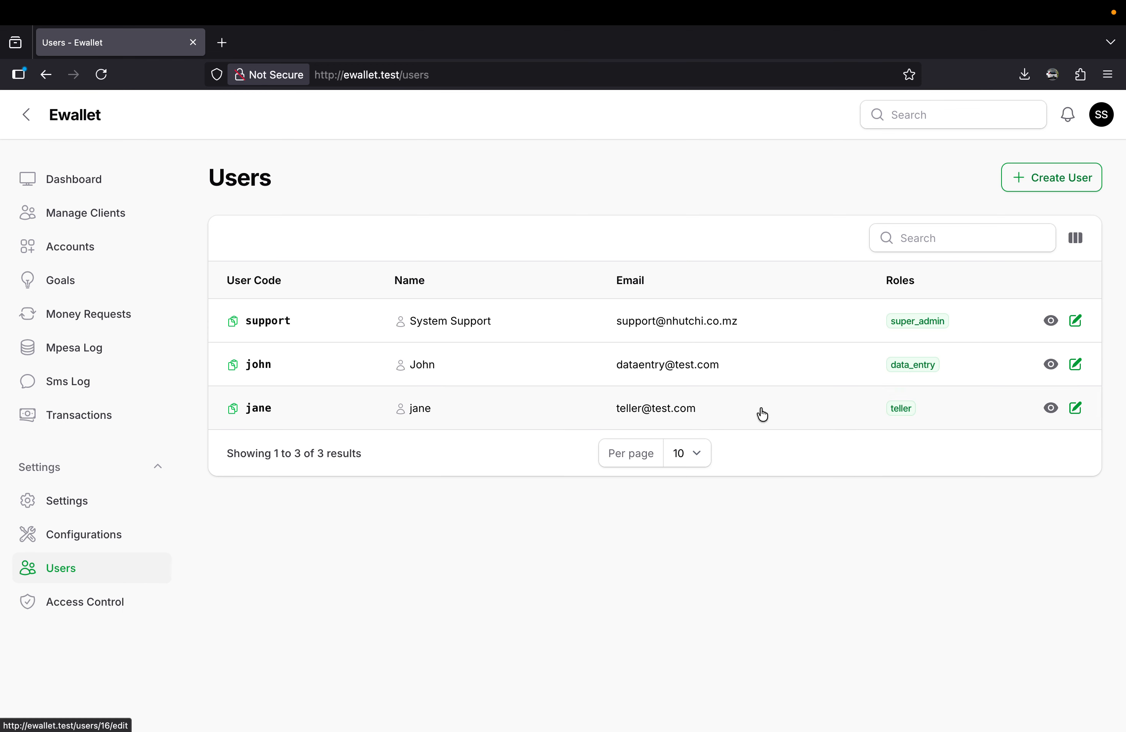
{"action": "left_click", "coordinate": [1076, 409]}
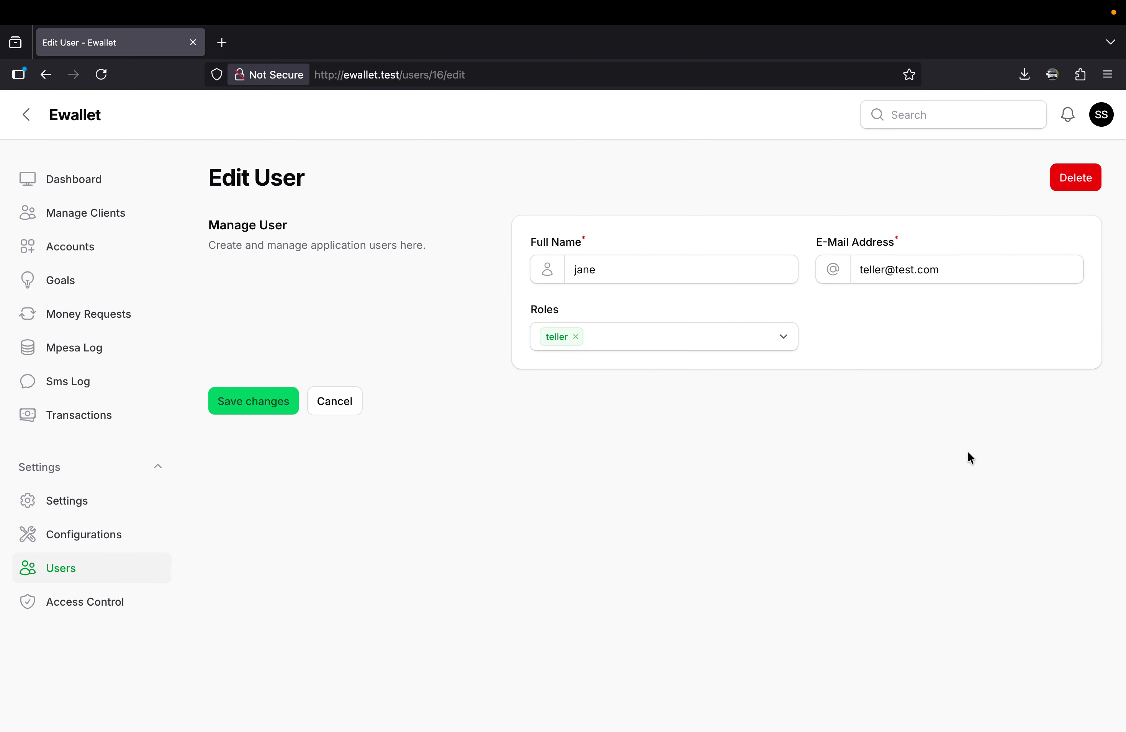
{"action": "left_click", "coordinate": [627, 339]}
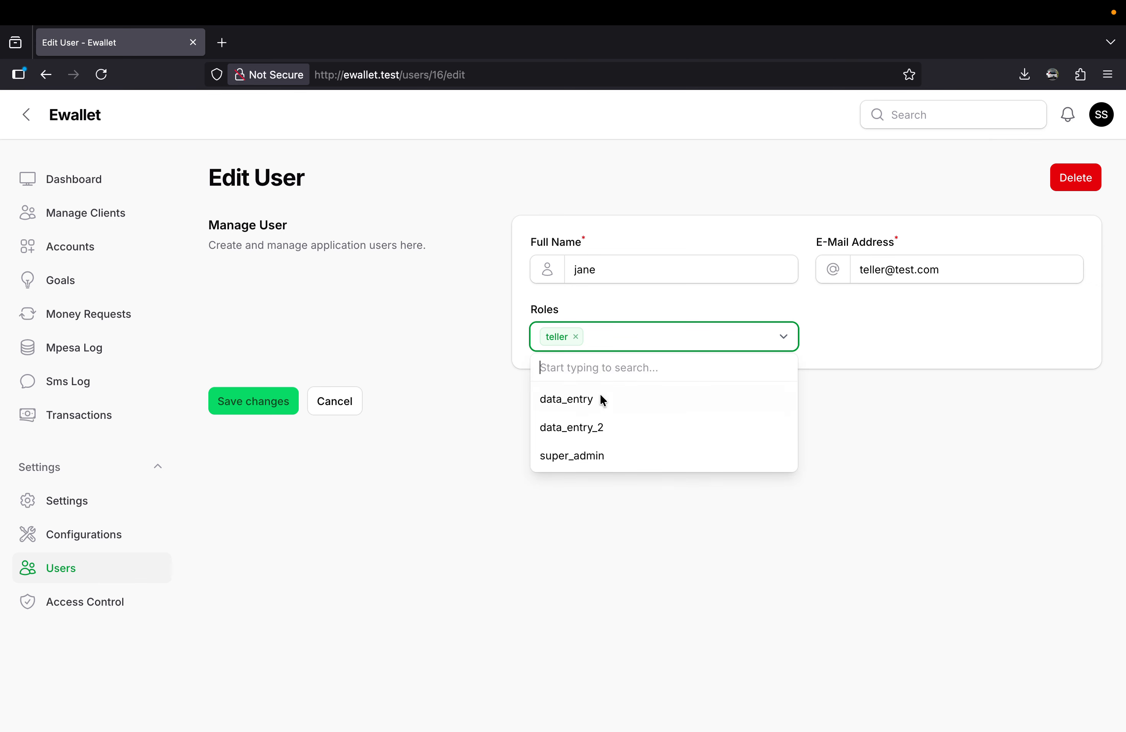
{"action": "left_click", "coordinate": [588, 402]}
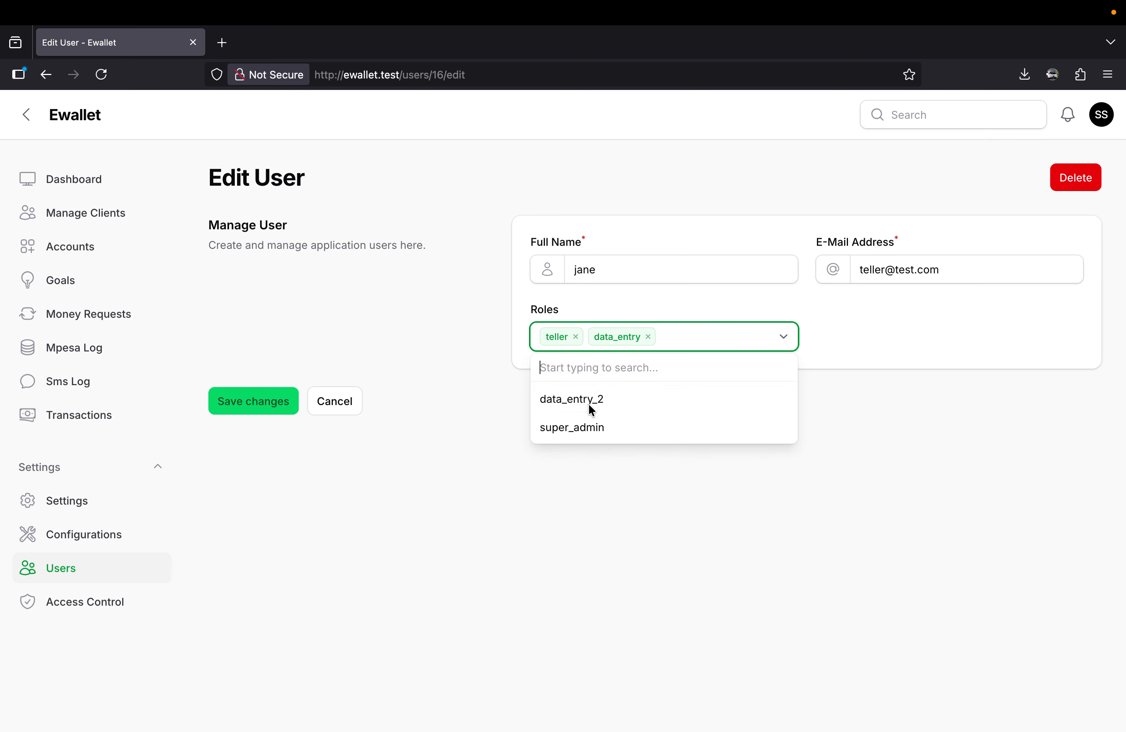
{"action": "left_click", "coordinate": [277, 419]}
{"action": "left_click", "coordinate": [276, 413]}
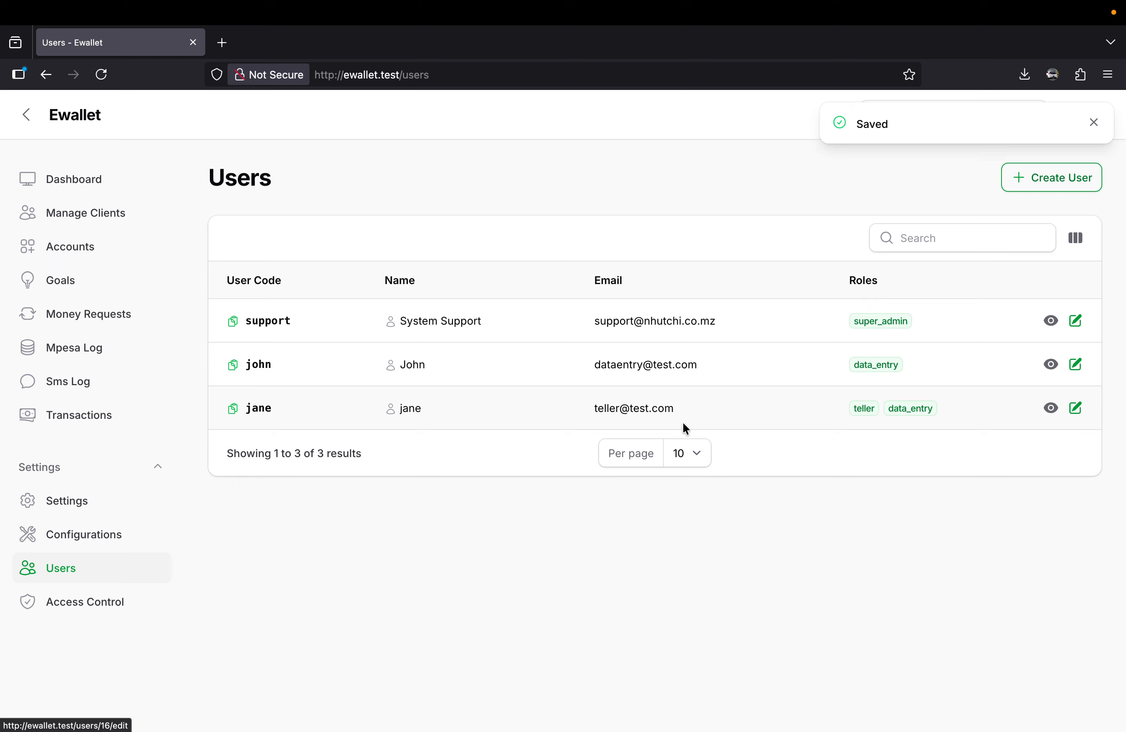
Reload the teller's session in Safari and check the Manage Clients and Accounts pages under the combined roles.
{"action": "key", "text": "ctrl+Right"}
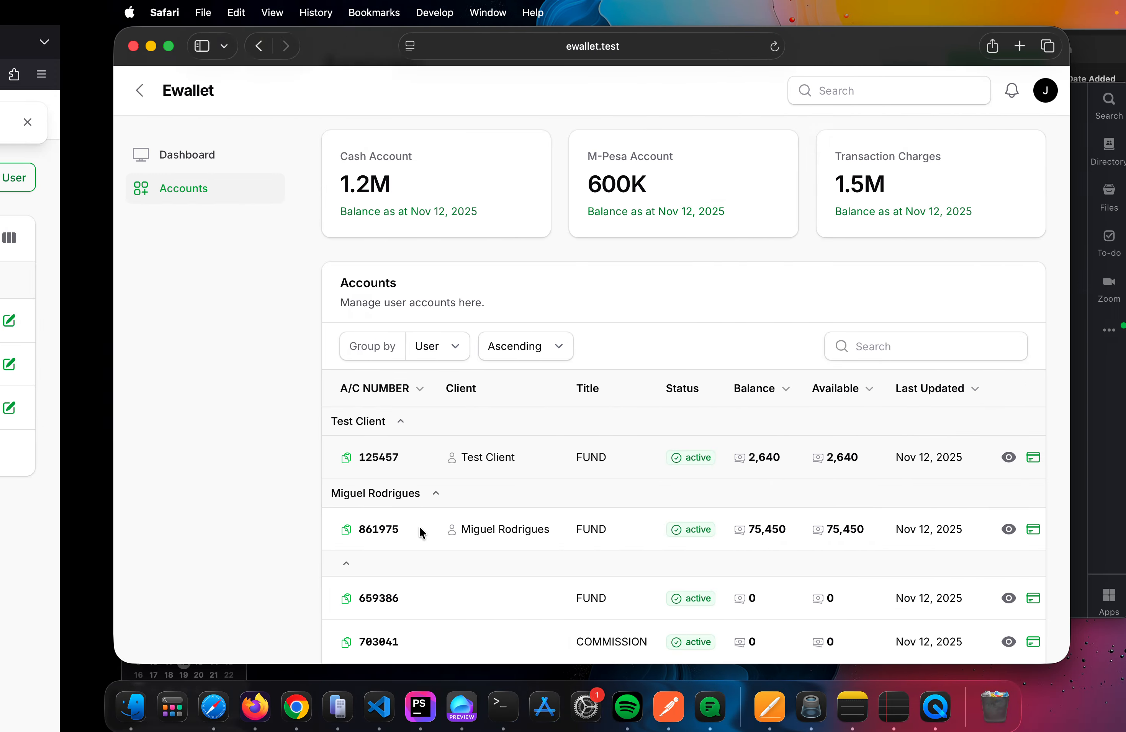
{"action": "left_click", "coordinate": [939, 94]}
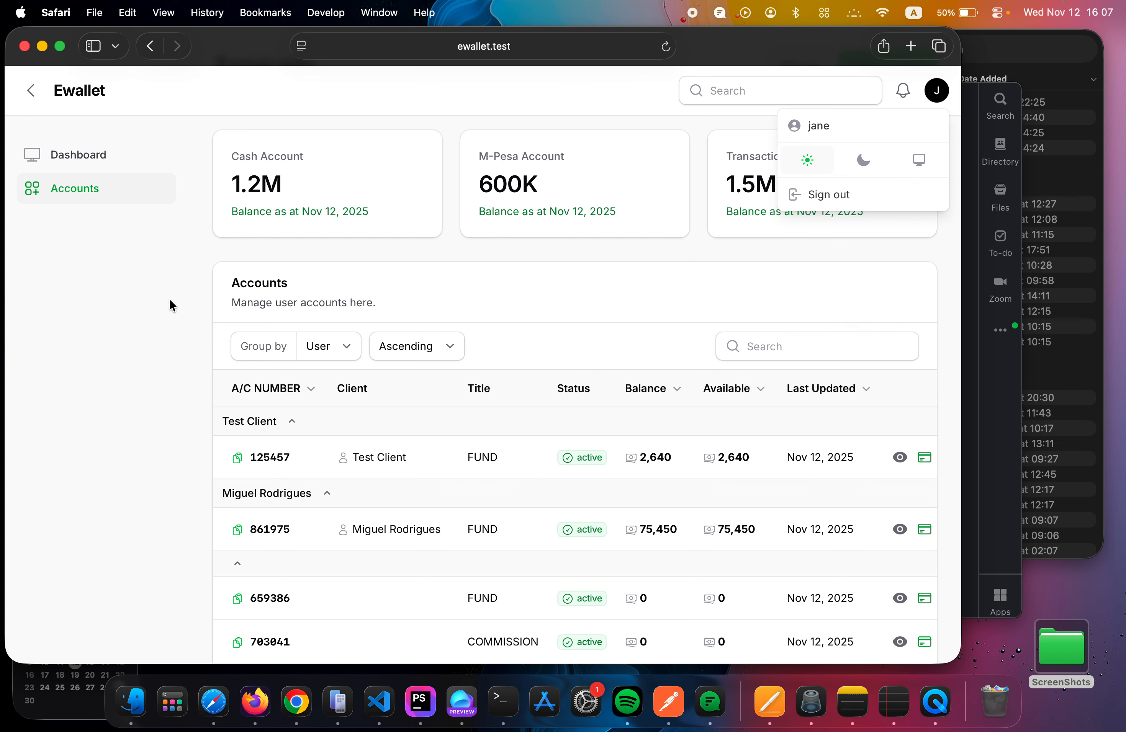
{"action": "key", "text": "super+r"}
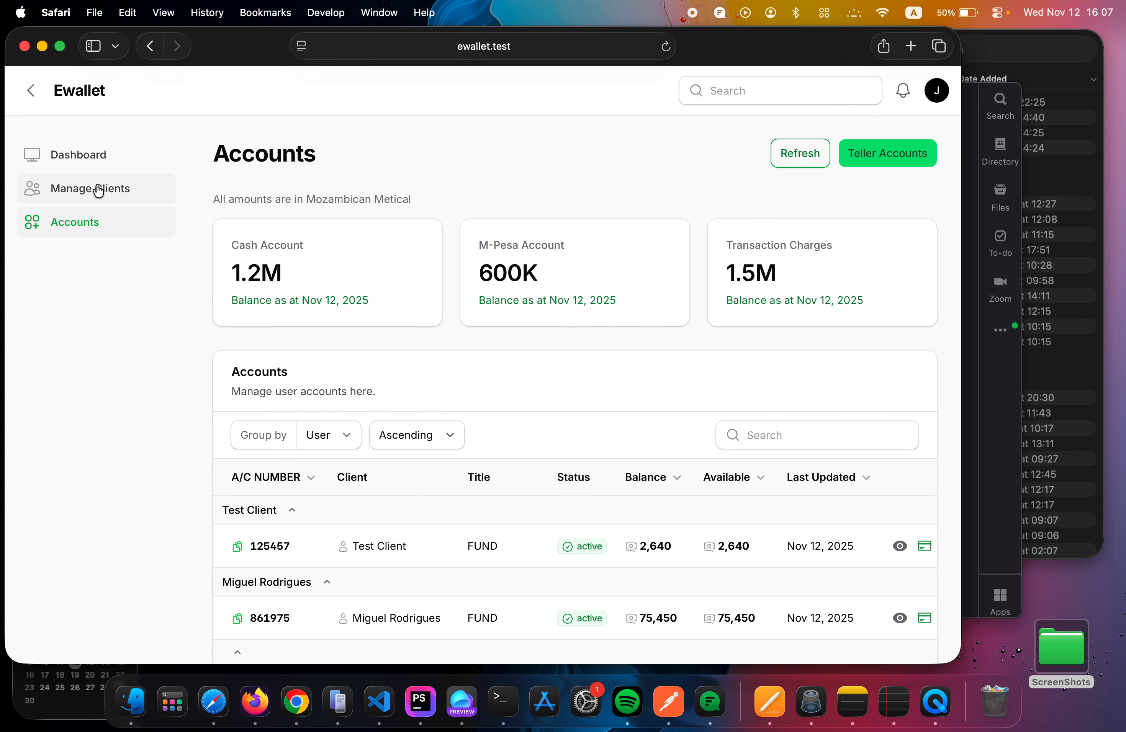
{"action": "left_click", "coordinate": [105, 202]}
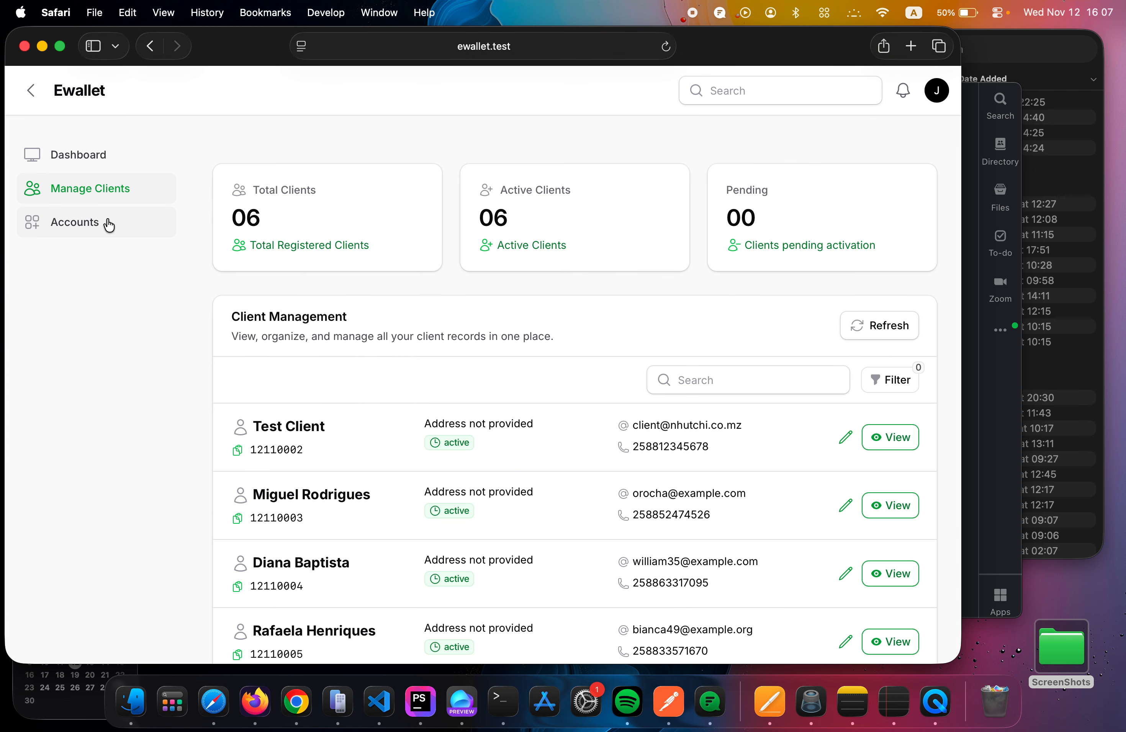
{"action": "left_click", "coordinate": [108, 223]}
{"action": "scroll", "coordinate": [436, 460], "scroll_direction": "down", "scroll_amount": 3}
{"action": "scroll", "coordinate": [437, 460], "scroll_direction": "down", "scroll_amount": 3}
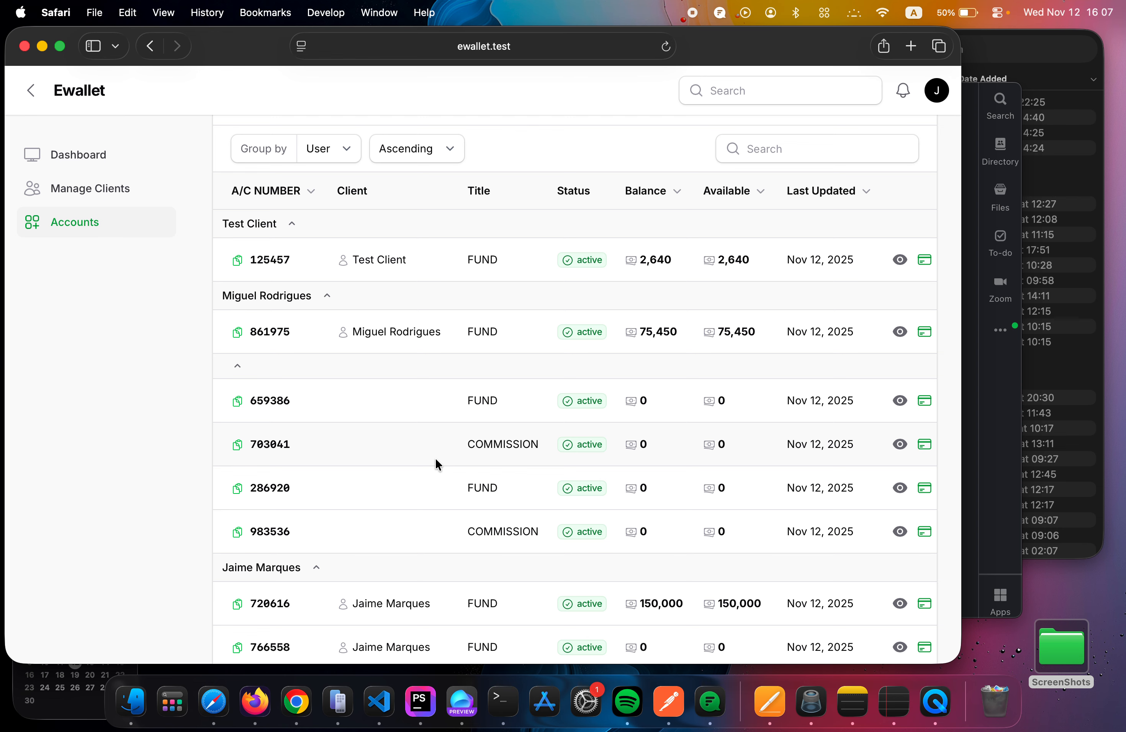
{"action": "scroll", "coordinate": [436, 459], "scroll_direction": "up", "scroll_amount": 6}
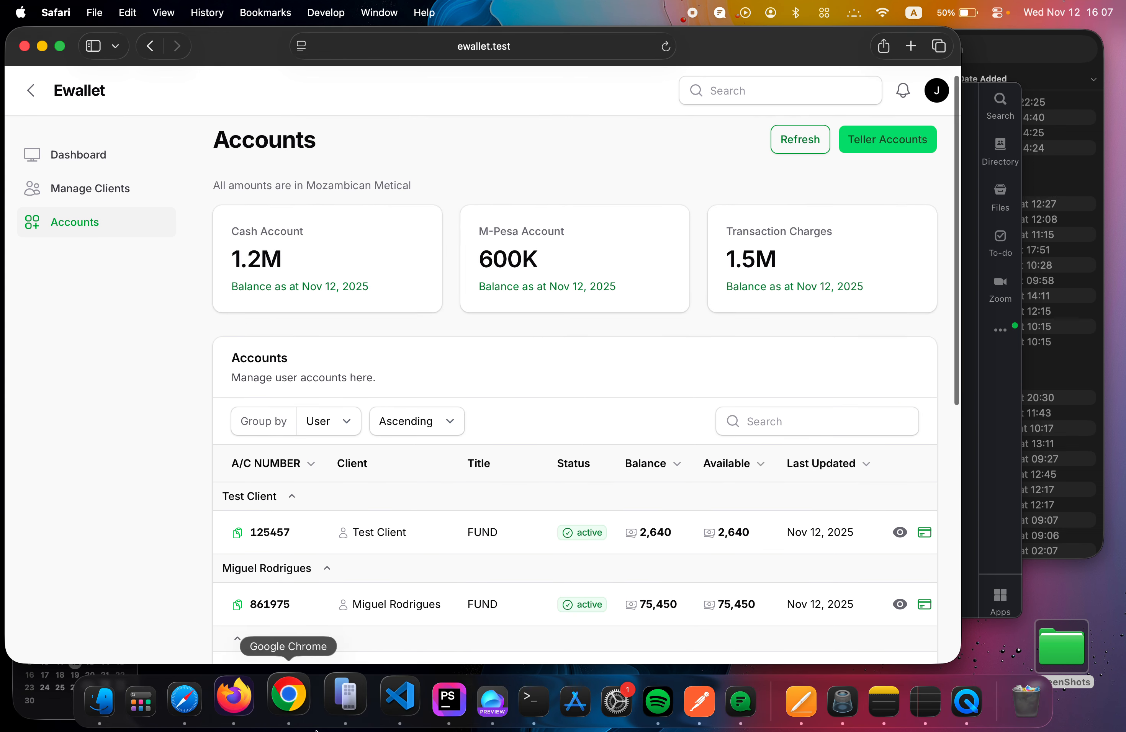
Return to the administrator's session in Firefox and open the Manage Clients page.
{"action": "left_click", "coordinate": [263, 715]}
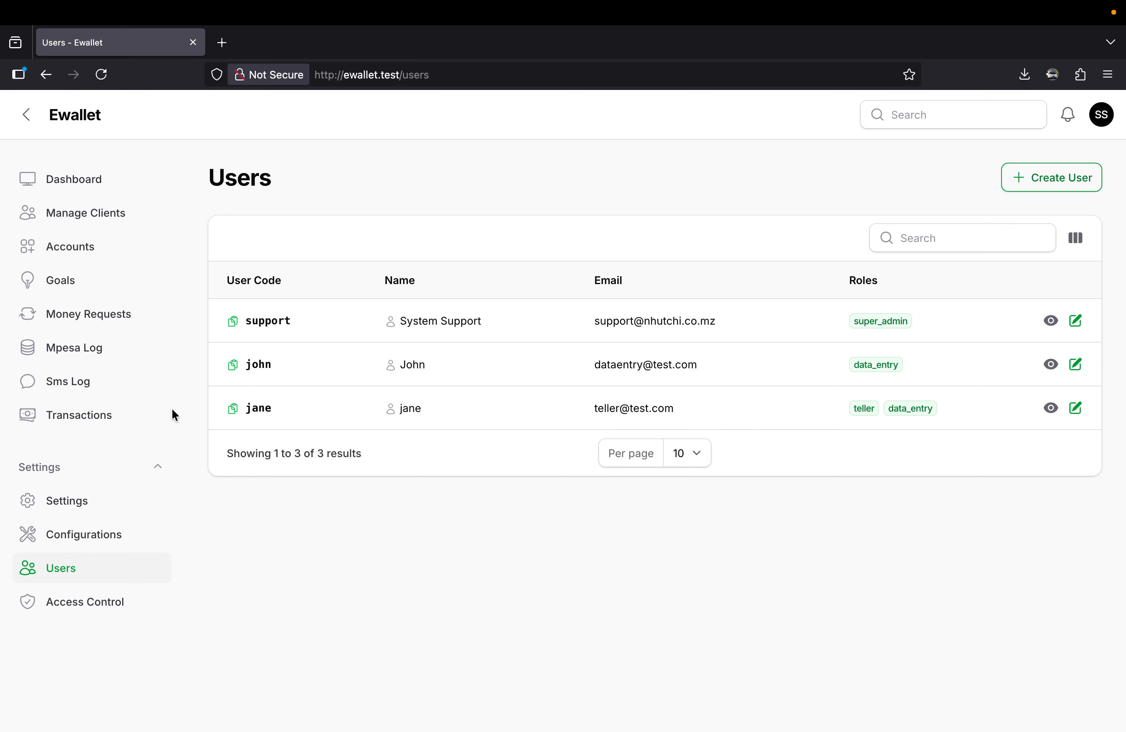
{"action": "left_click", "coordinate": [95, 222]}
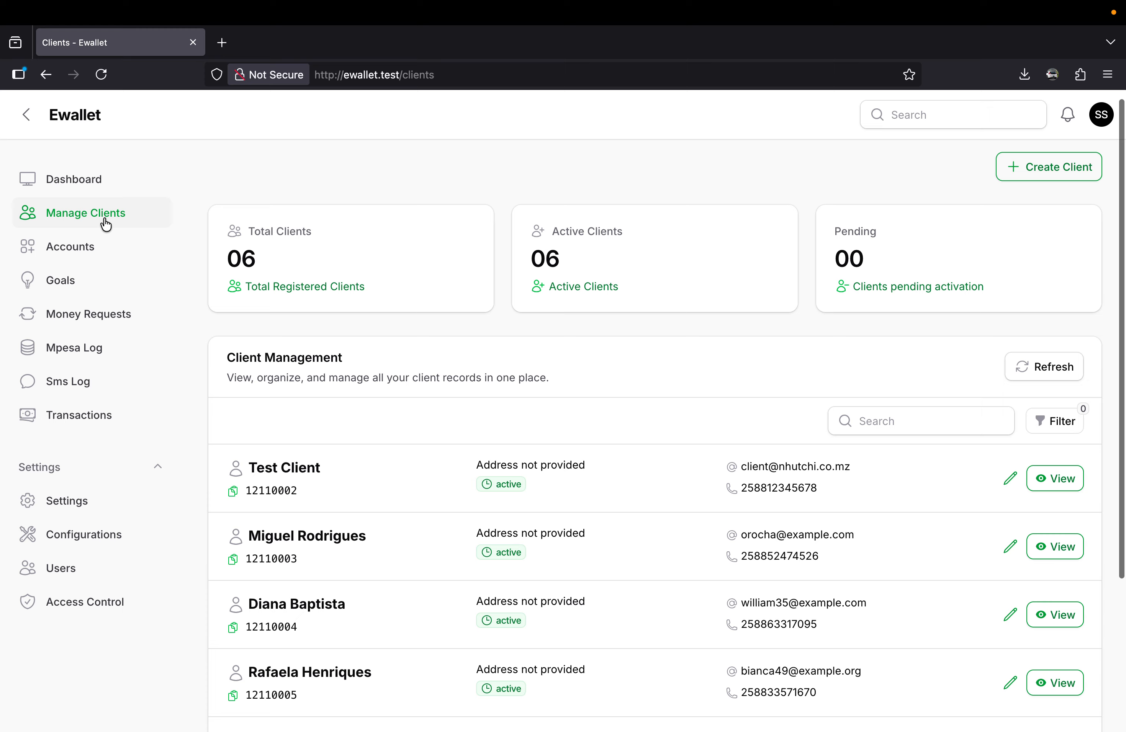
Open the Test Client record from the client list and review its personal details and accounts.
{"action": "scroll", "coordinate": [504, 593], "scroll_direction": "down", "scroll_amount": 3}
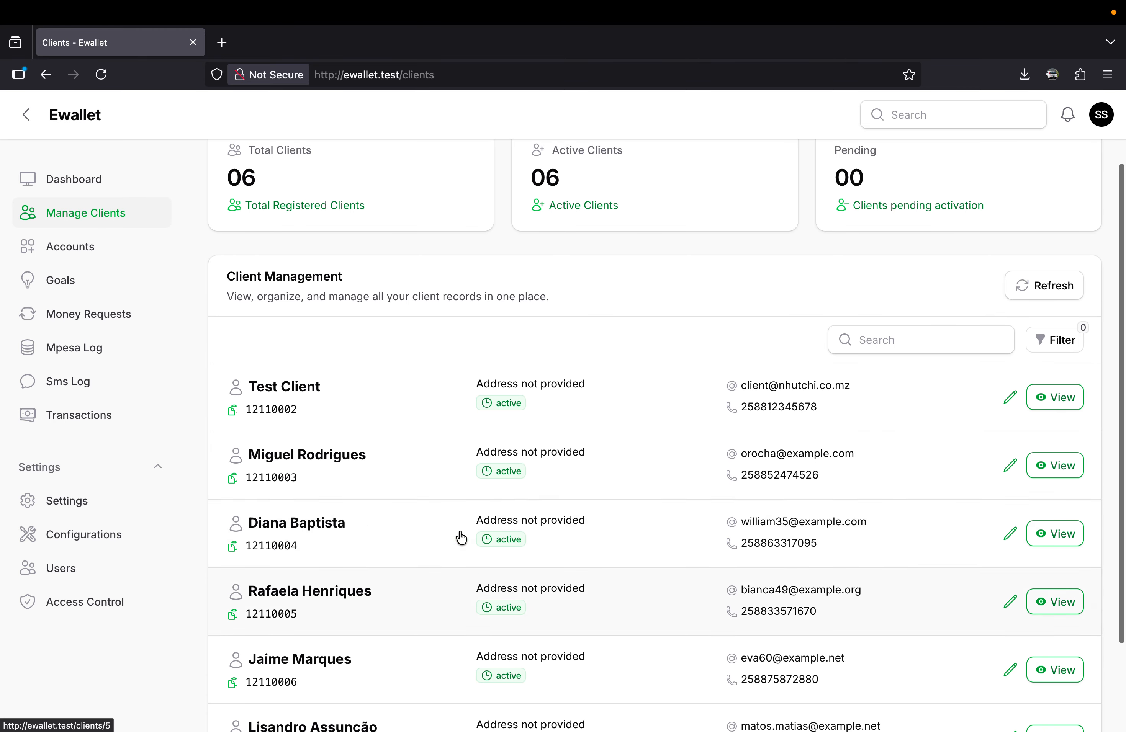
{"action": "left_click", "coordinate": [607, 413]}
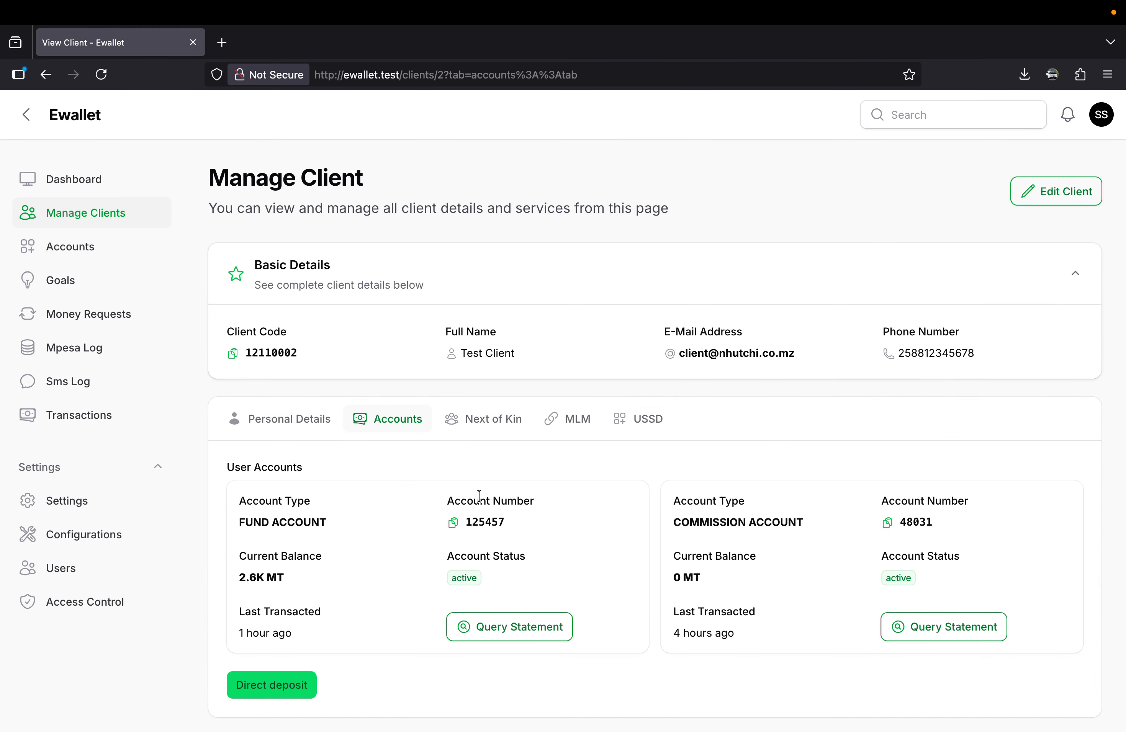
{"action": "scroll", "coordinate": [448, 572], "scroll_direction": "down", "scroll_amount": 1}
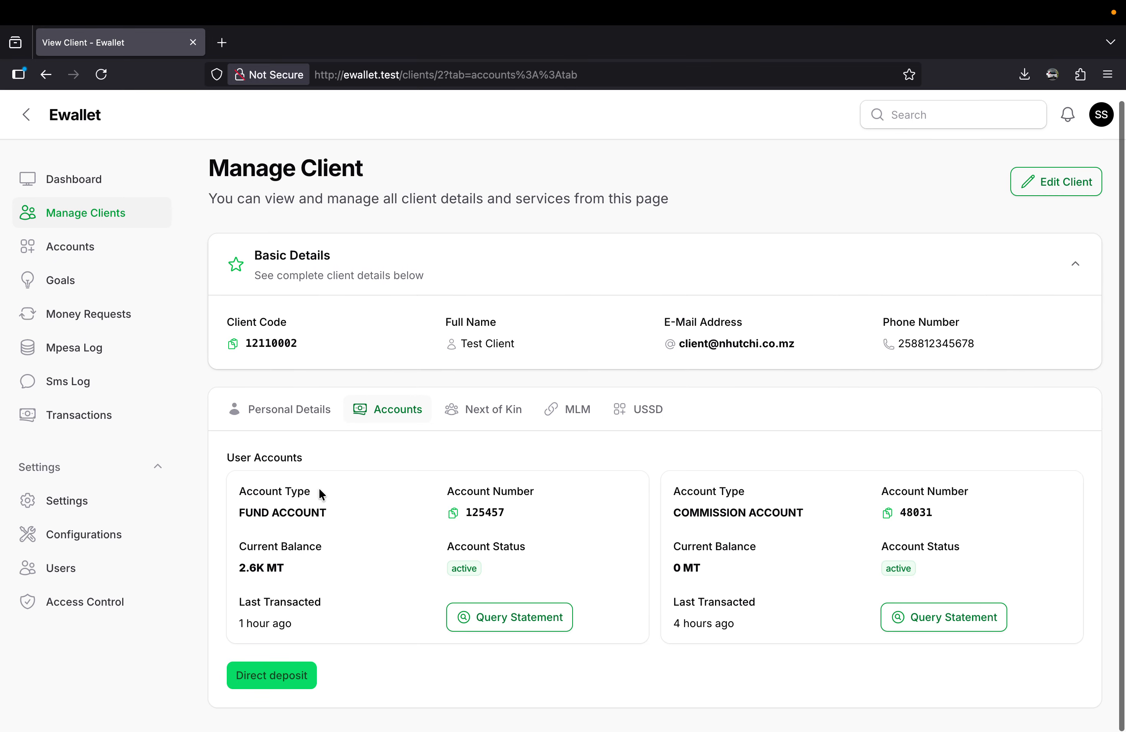
{"action": "left_click", "coordinate": [278, 410]}
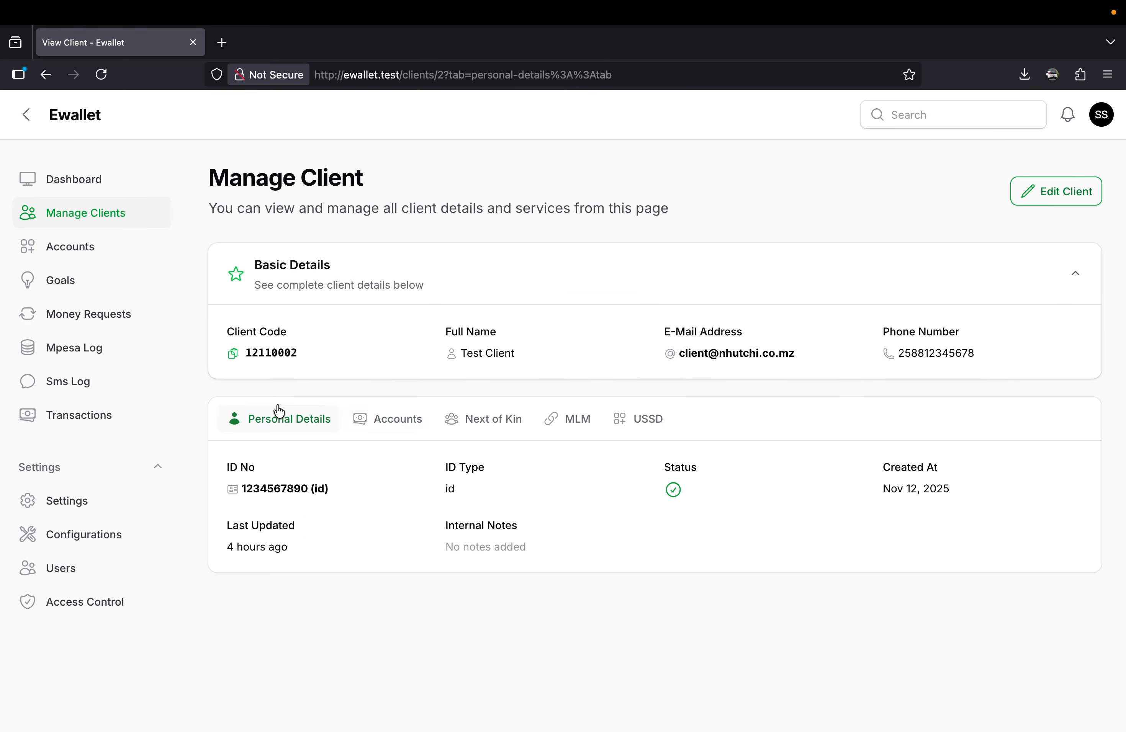
{"action": "left_click", "coordinate": [395, 421]}
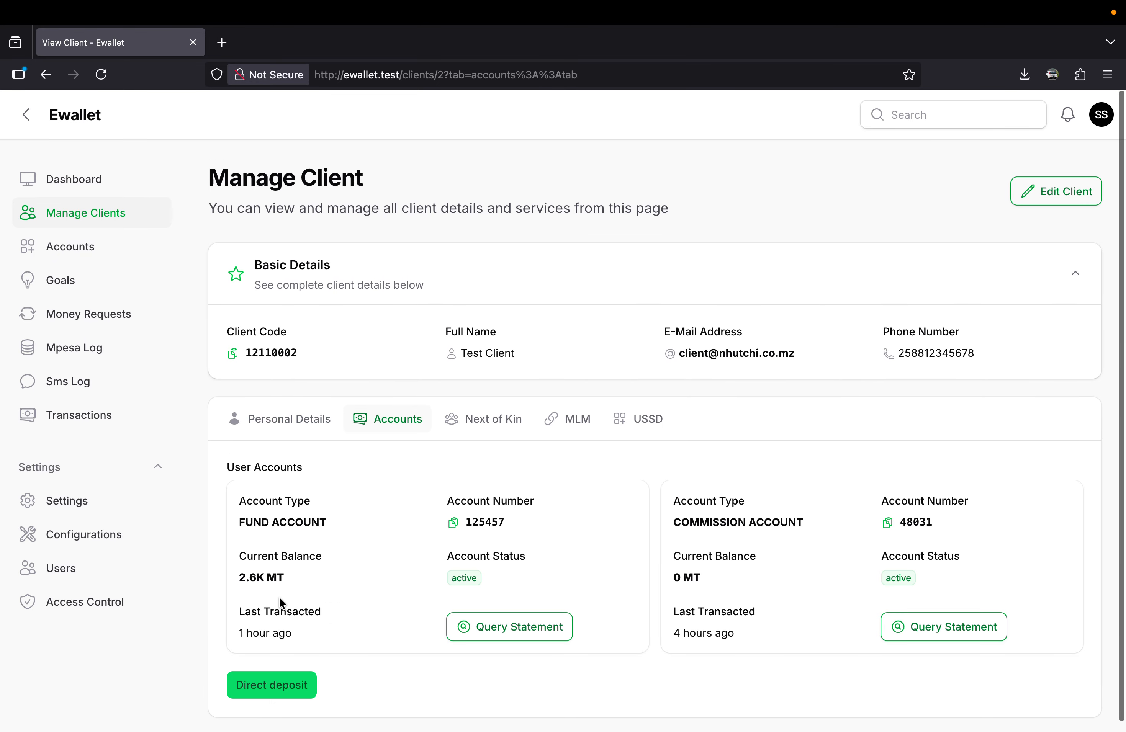
Start a direct deposit to the client's funds account with an amount of 350 and reference UEKRNNK84.
{"action": "left_click", "coordinate": [282, 695]}
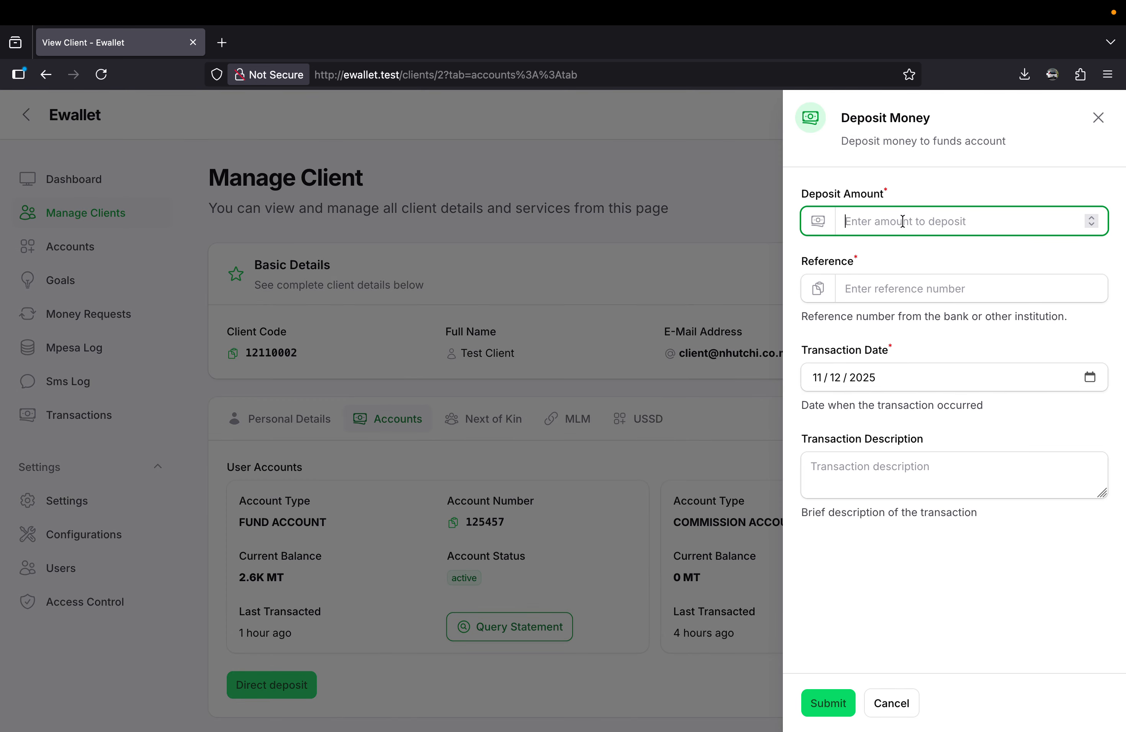
{"action": "key", "text": "Caps_Lock"}
{"action": "type", "text": "350"}
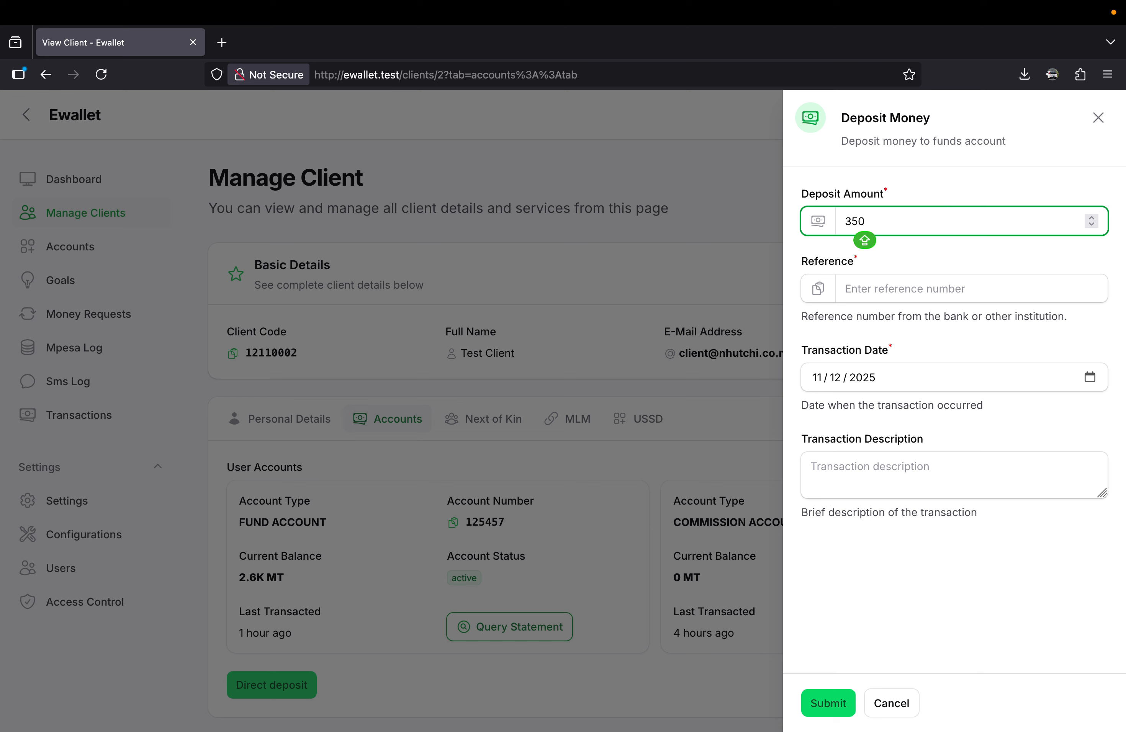
{"action": "left_click", "coordinate": [904, 288]}
{"action": "key", "text": "Caps_Lock"}
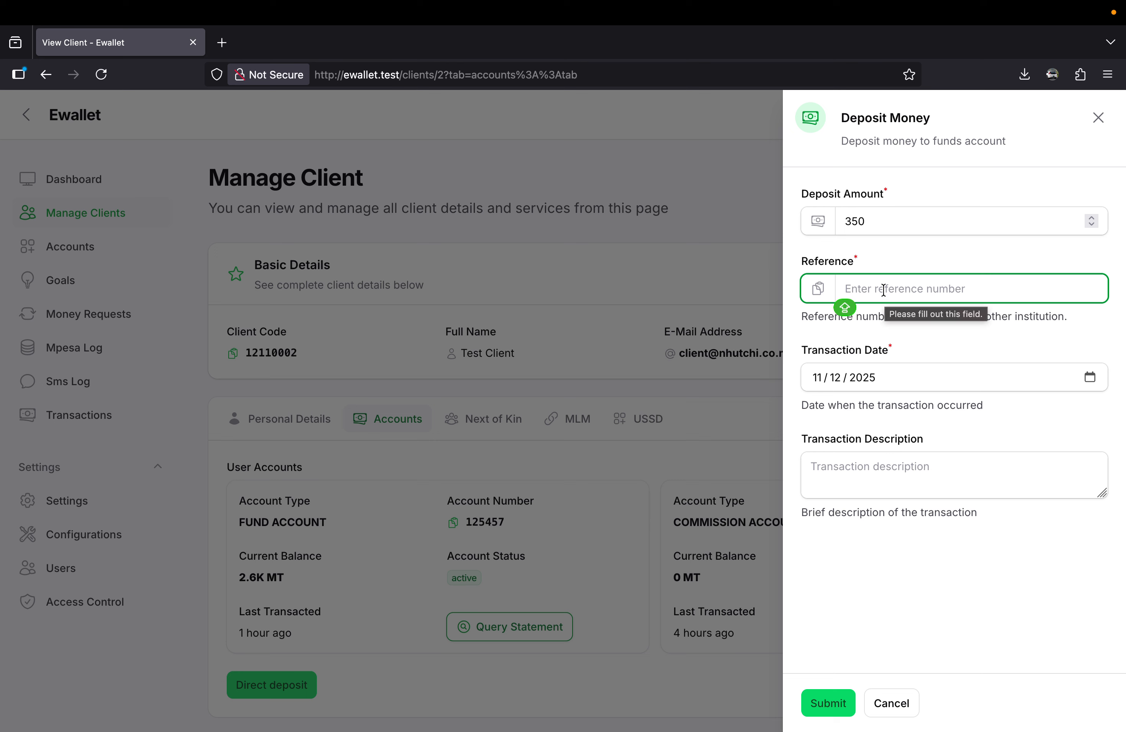
{"action": "type", "text": "UEKRNNK84"}
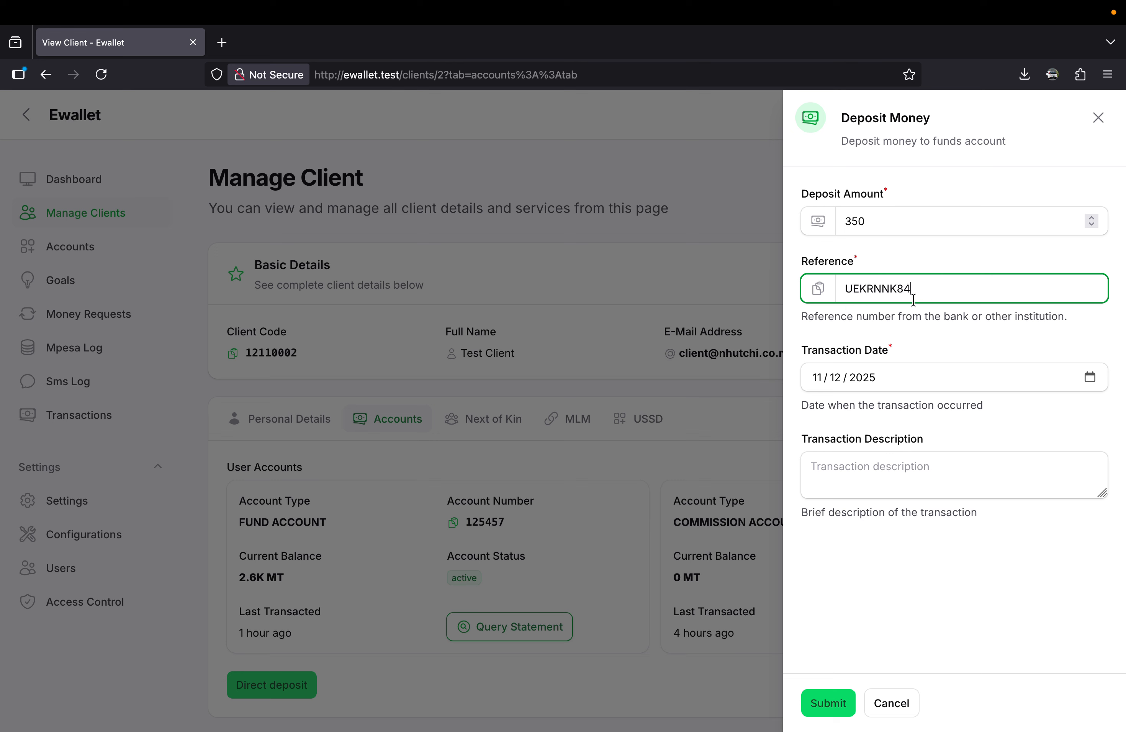
{"action": "left_click_drag", "start_coordinate": [870, 321], "coordinate": [936, 320]}
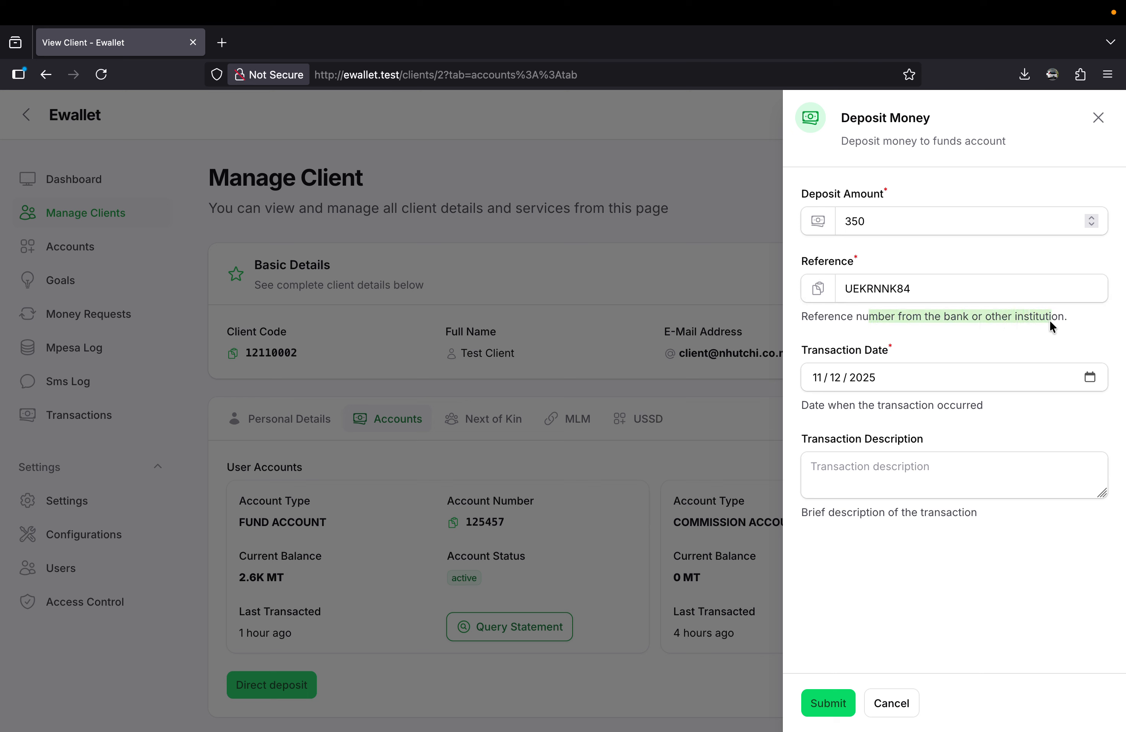
{"action": "left_click_drag", "start_coordinate": [1050, 322], "coordinate": [1050, 322]}
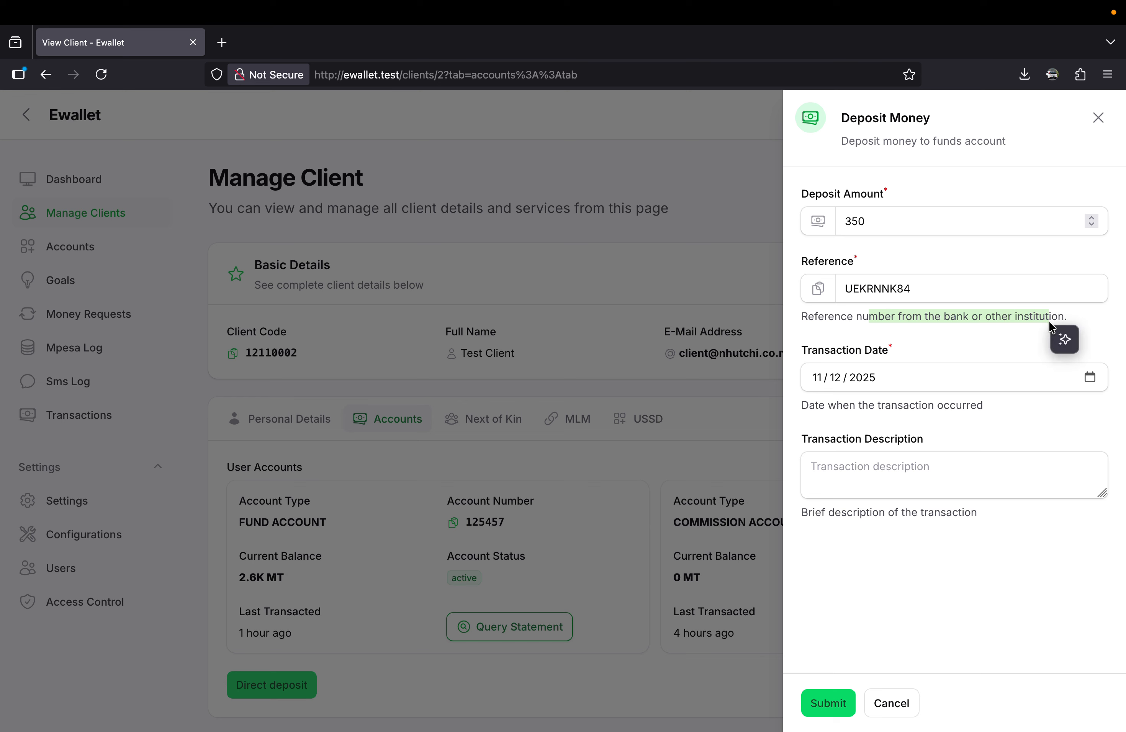
{"action": "left_click", "coordinate": [942, 288]}
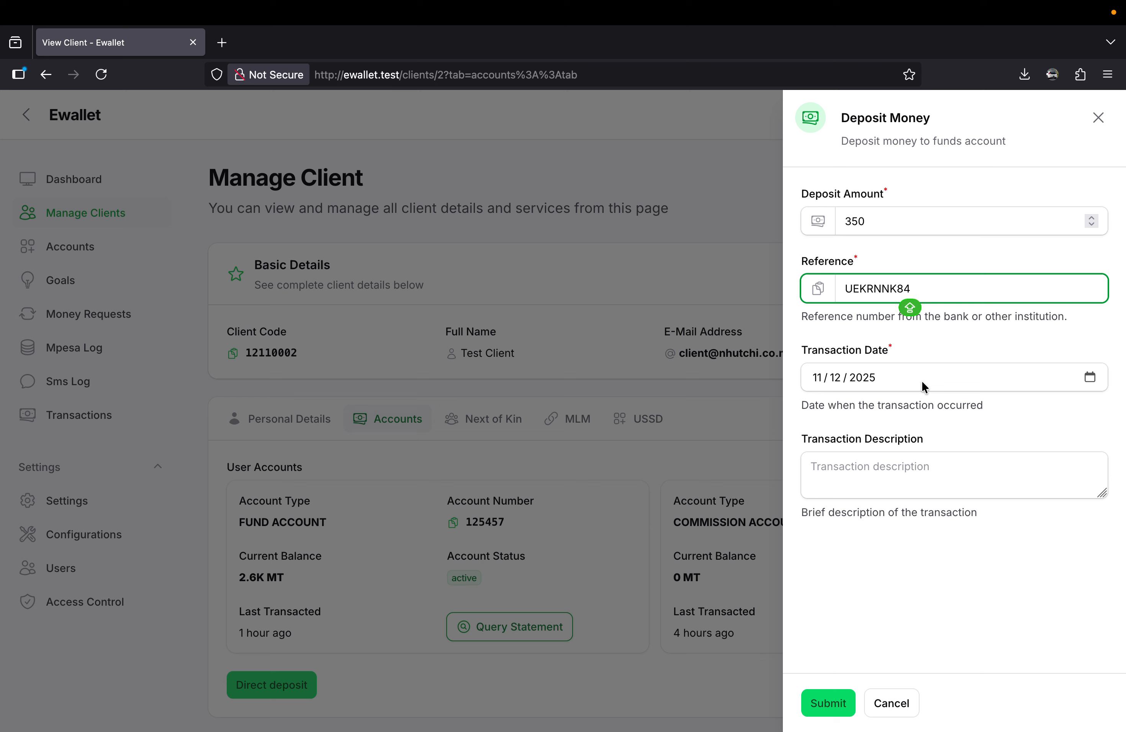
Set the deposit's transaction date to 11/11/2025, describe it as "Payment for subscriptions" and submit it.
{"action": "left_click", "coordinate": [1089, 377]}
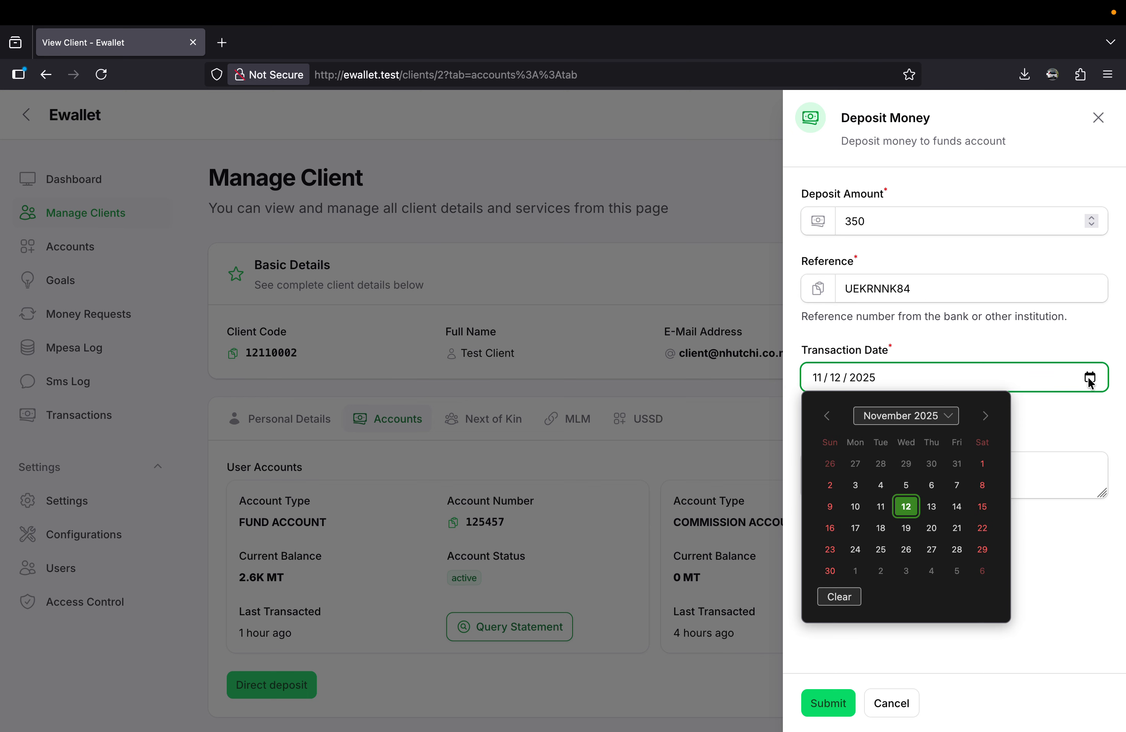
{"action": "left_click", "coordinate": [880, 507]}
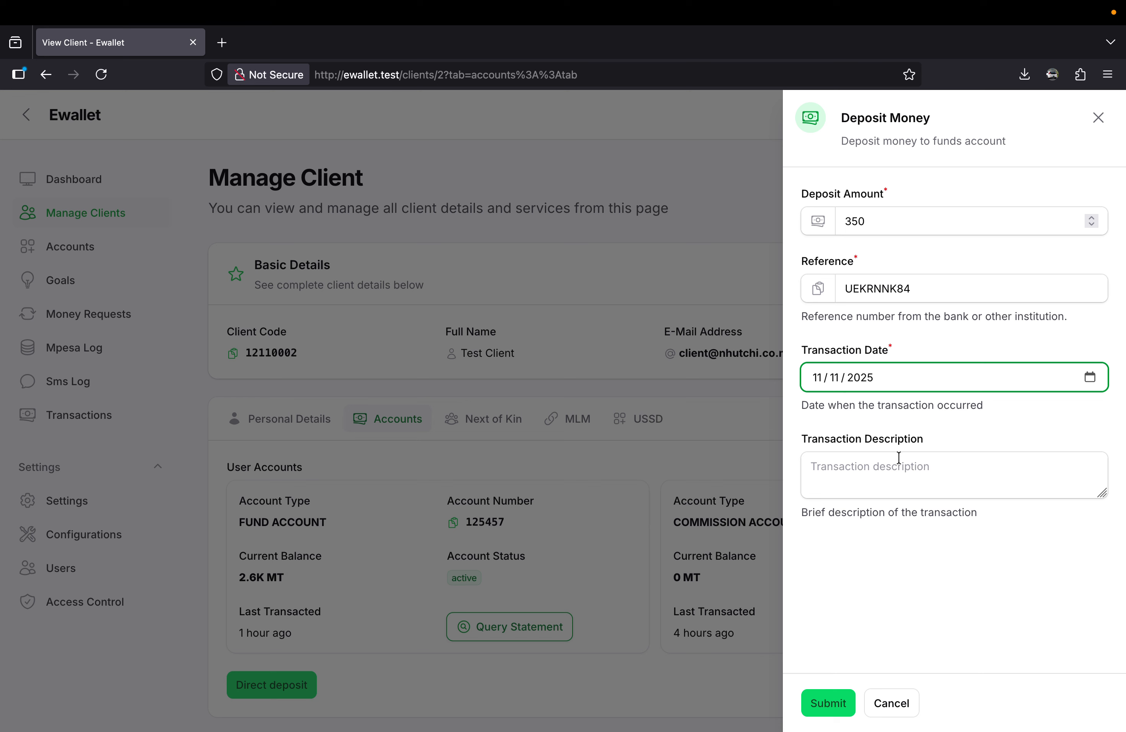
{"action": "left_click", "coordinate": [886, 475]}
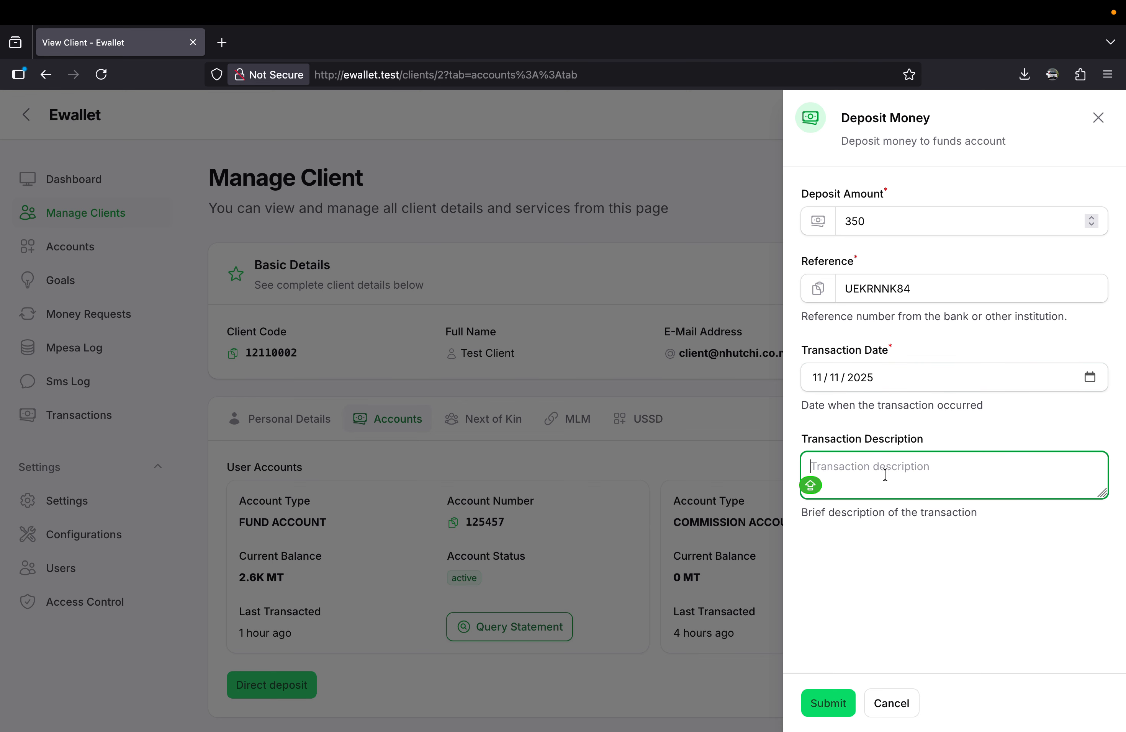
{"action": "type", "text": "Payment for "}
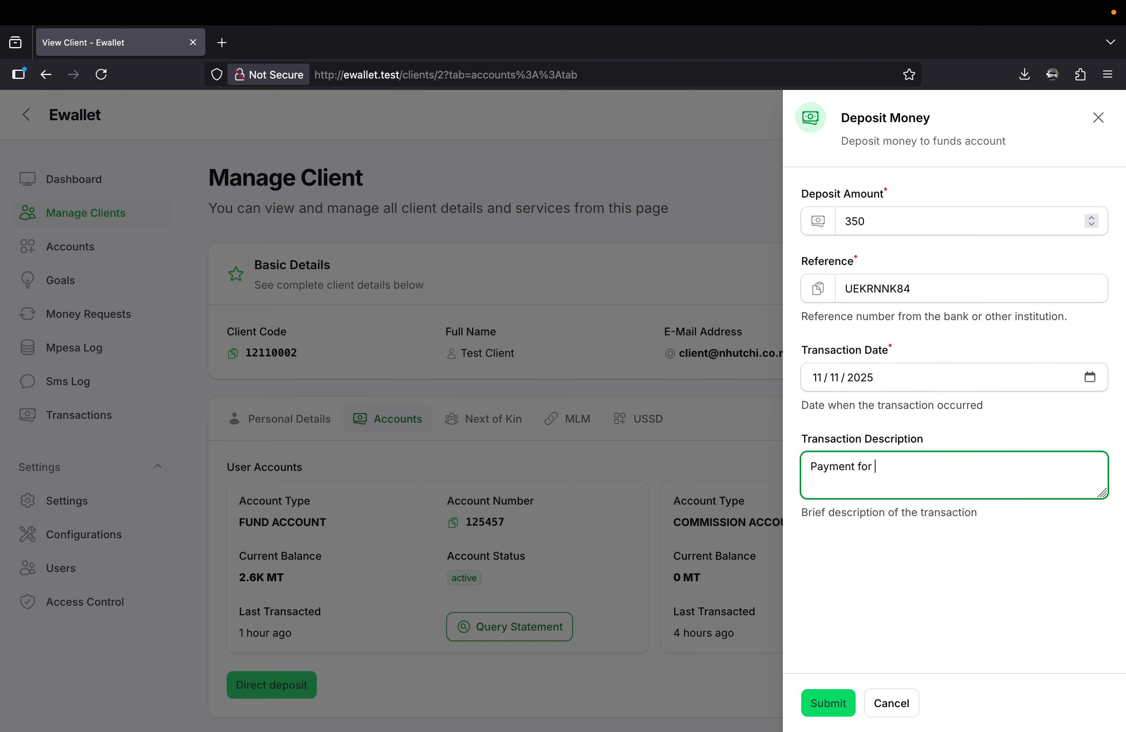
{"action": "type", "text": "subscriptions"}
{"action": "left_click", "coordinate": [827, 702]}
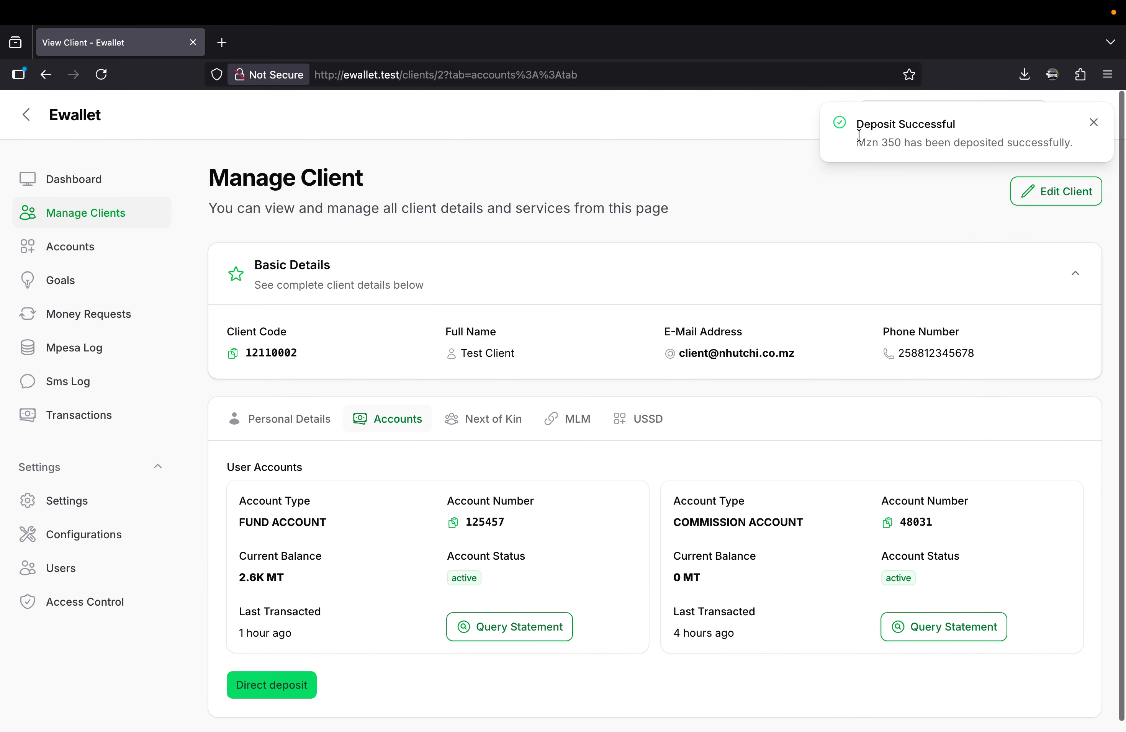
Query the client's fund account statement to check the deposit, and review the balances on the Accounts page.
{"action": "left_click_drag", "start_coordinate": [859, 138], "coordinate": [1019, 142]}
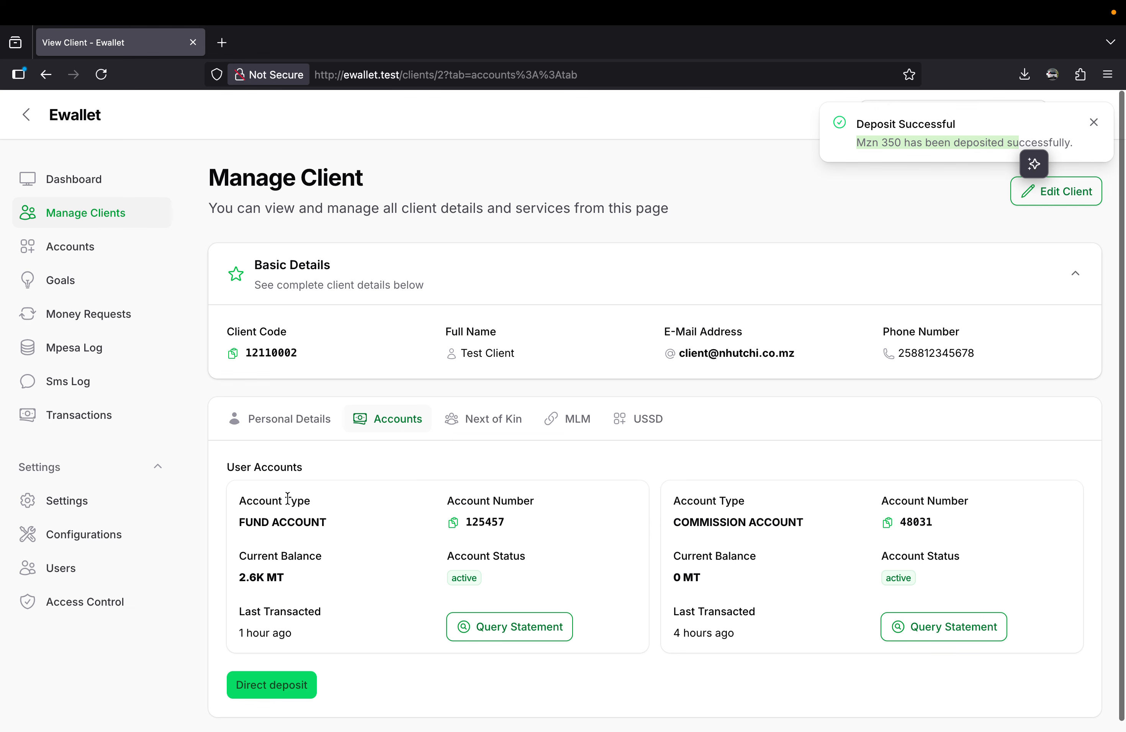
{"action": "left_click", "coordinate": [504, 633]}
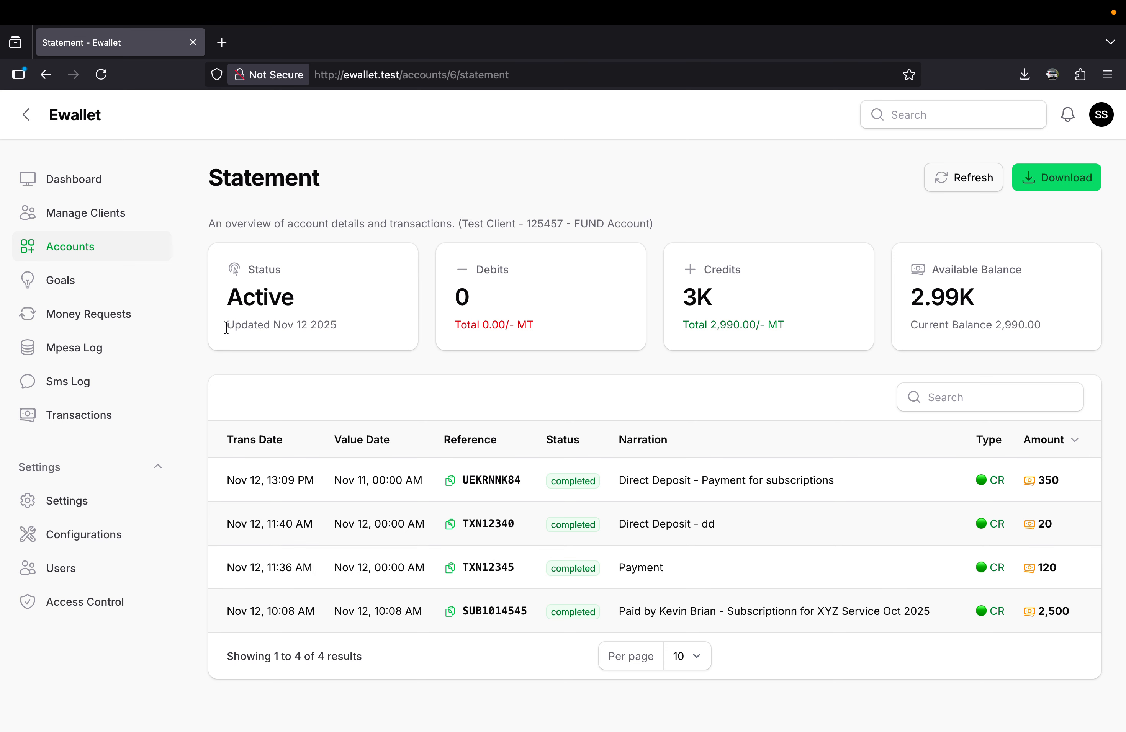
{"action": "left_click", "coordinate": [164, 255]}
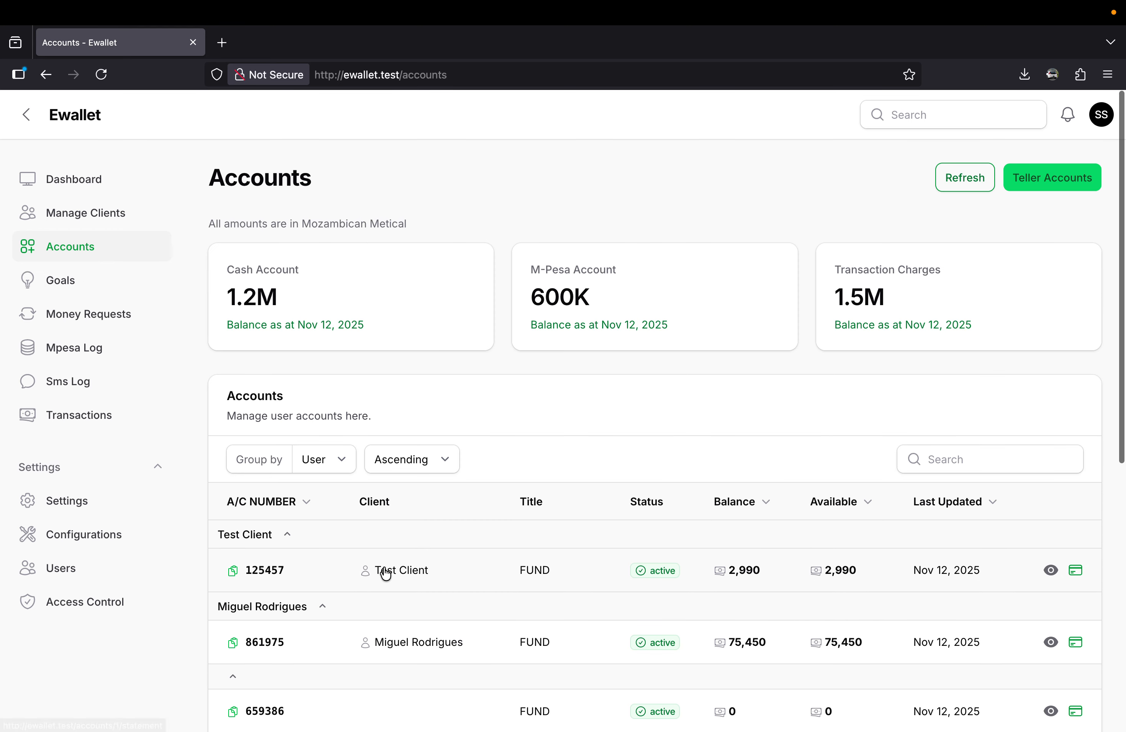
{"action": "scroll", "coordinate": [385, 574], "scroll_direction": "down", "scroll_amount": 2}
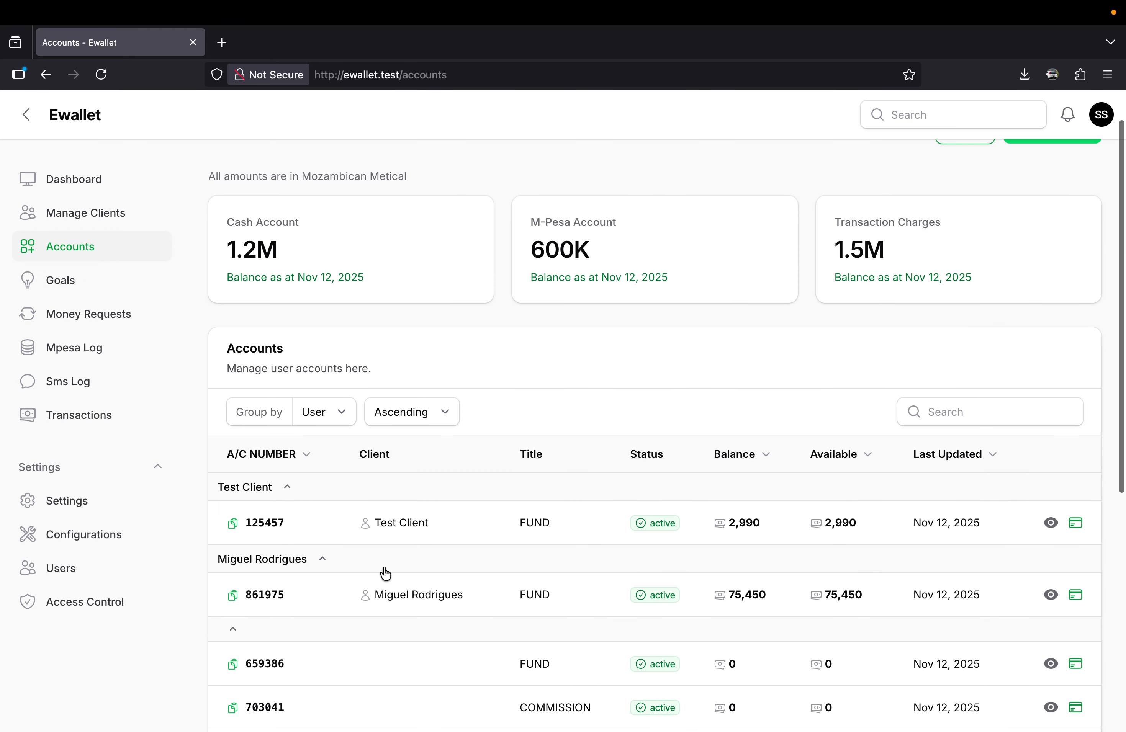
{"action": "scroll", "coordinate": [380, 561], "scroll_direction": "up", "scroll_amount": 2}
{"action": "mouse_move", "coordinate": [664, 6]}
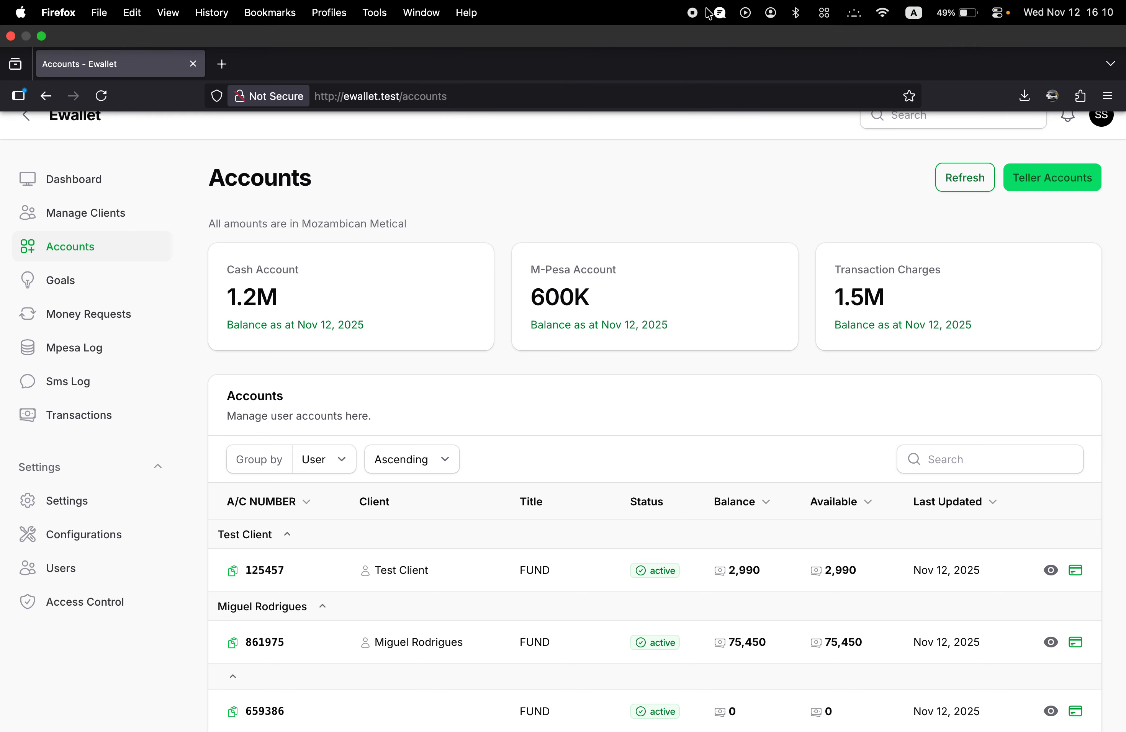